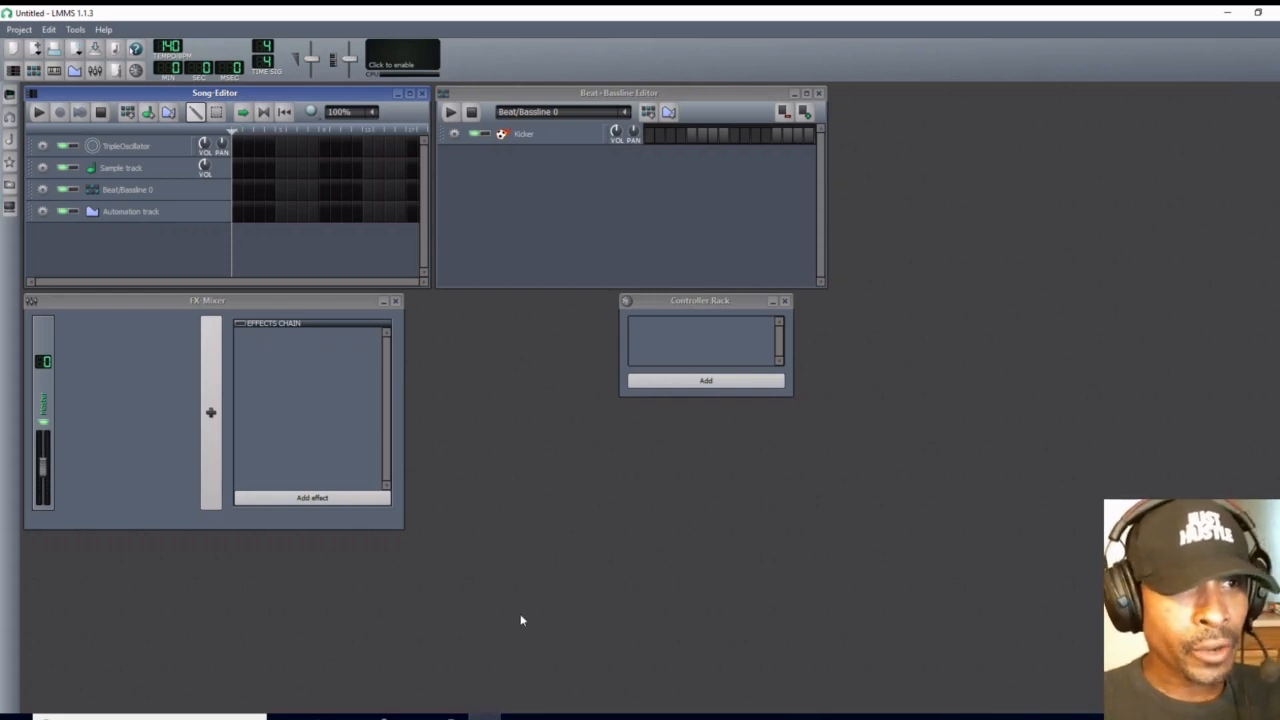
# Close the Controller Rack and remove the Sample track from the Song-Editor.
pyautogui.click(784, 300)
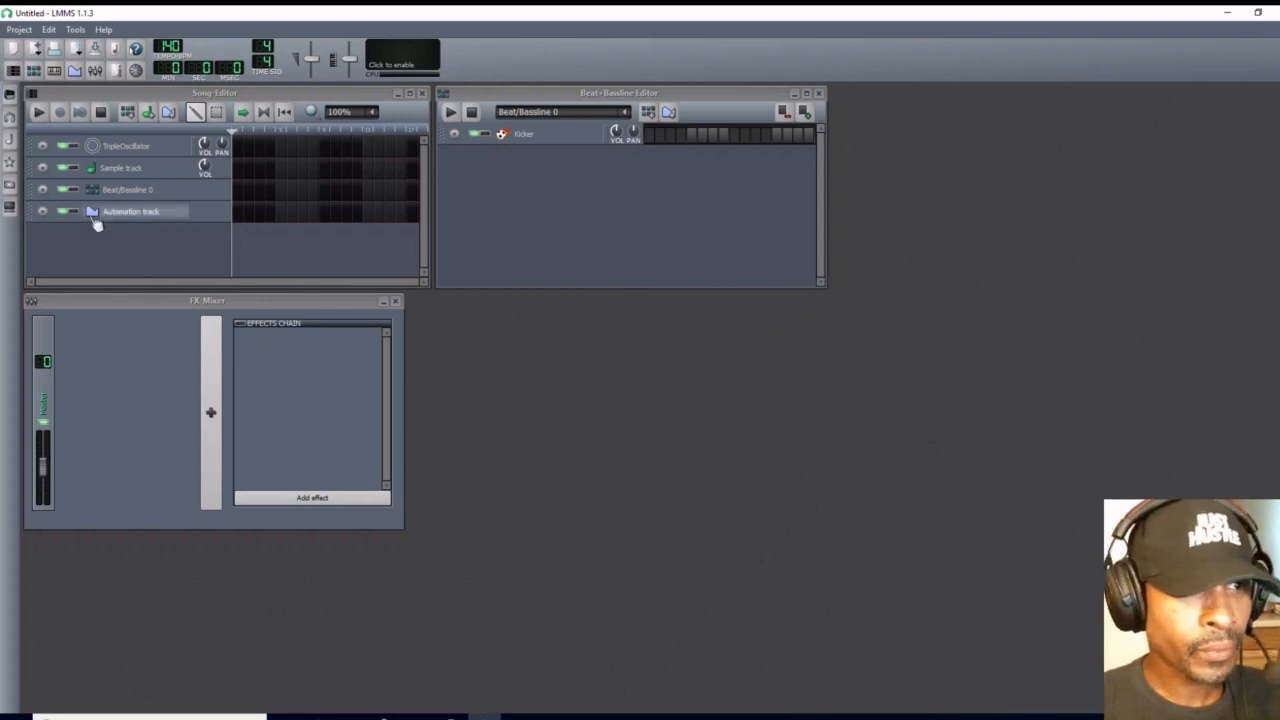
pyautogui.click(42, 169)
pyautogui.click(57, 206)
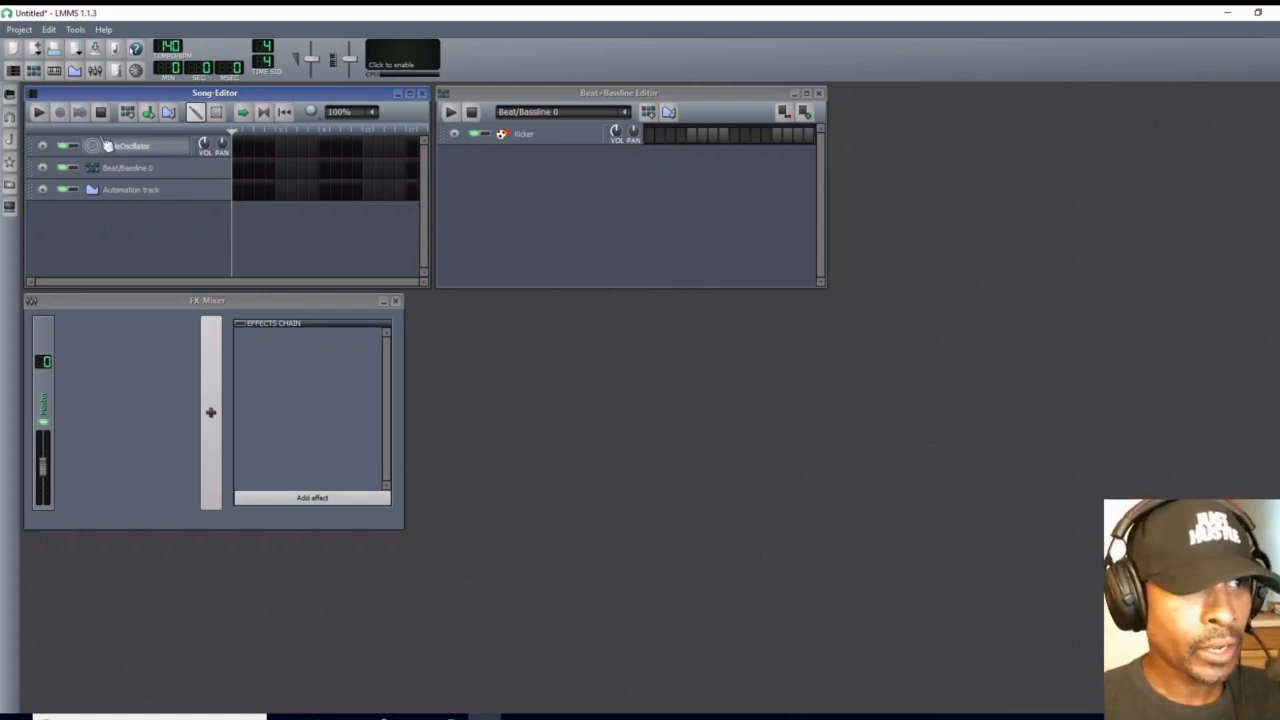
# Add the snare01.ogg sample from the drums folder as a new track in the Beat+Bassline Editor.
pyautogui.click(10, 143)
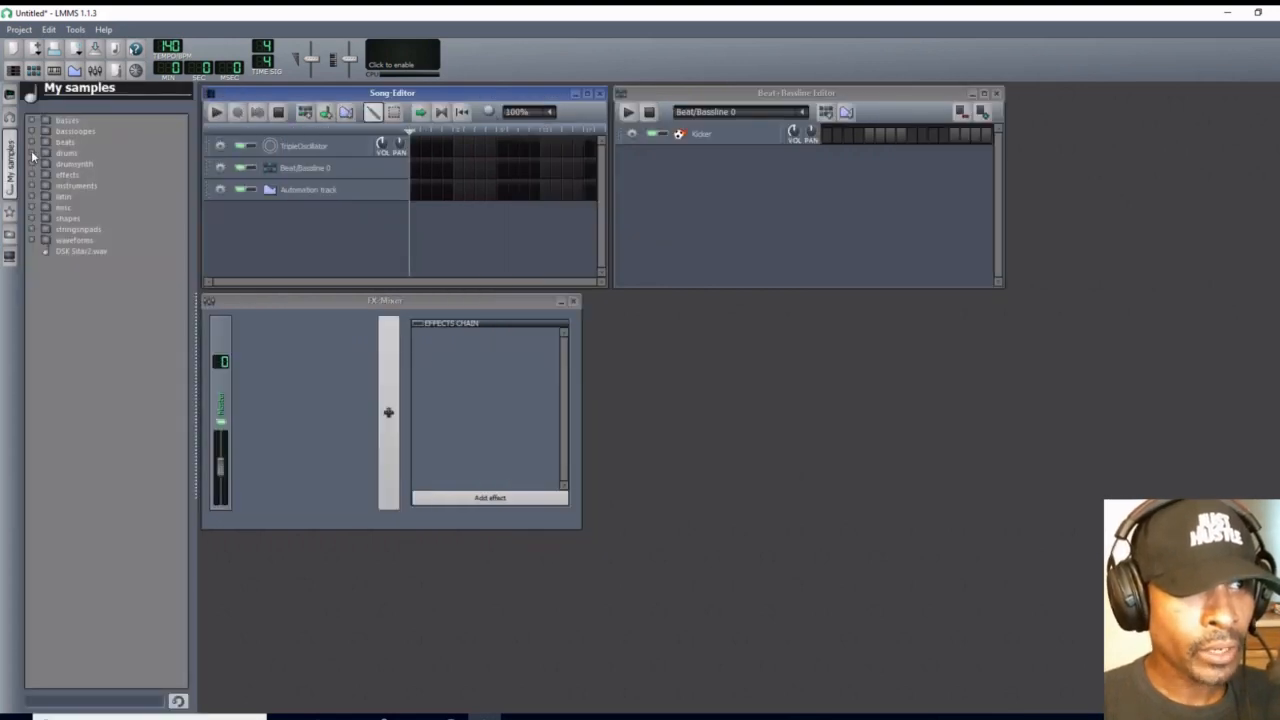
pyautogui.click(31, 152)
pyautogui.moveTo(181, 143); pyautogui.dragTo(177, 356)
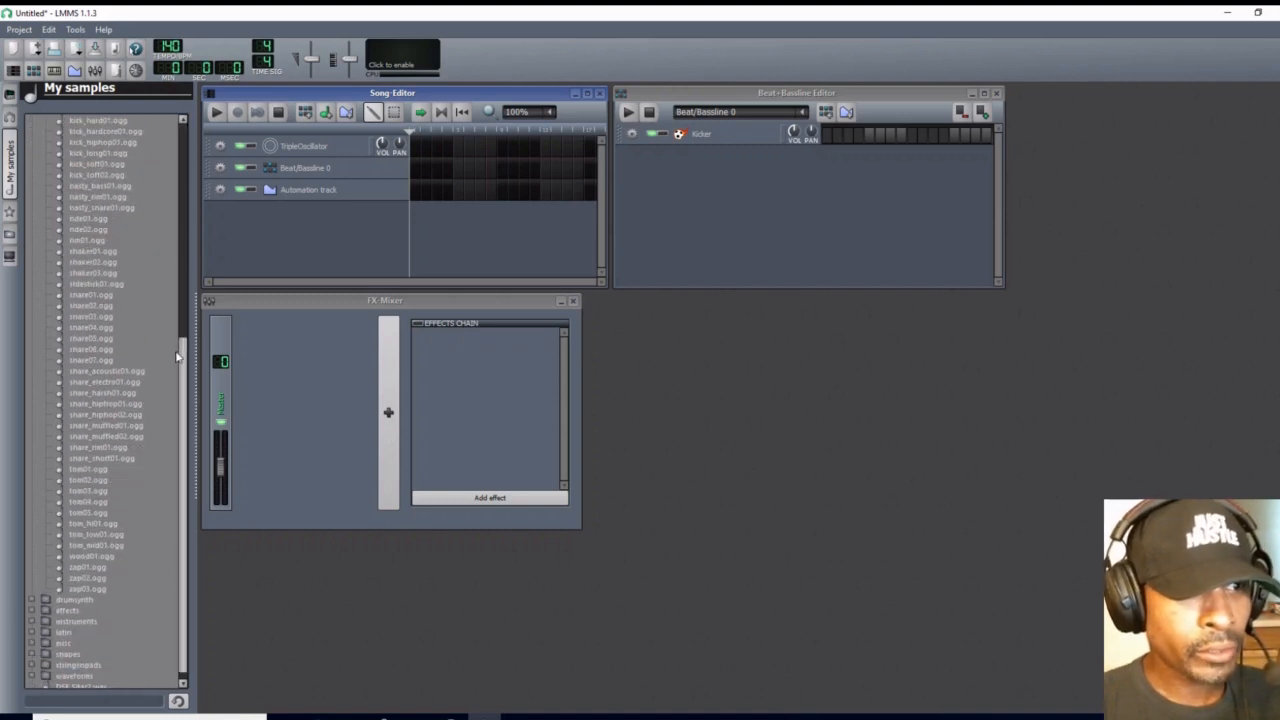
pyautogui.doubleClick(90, 294)
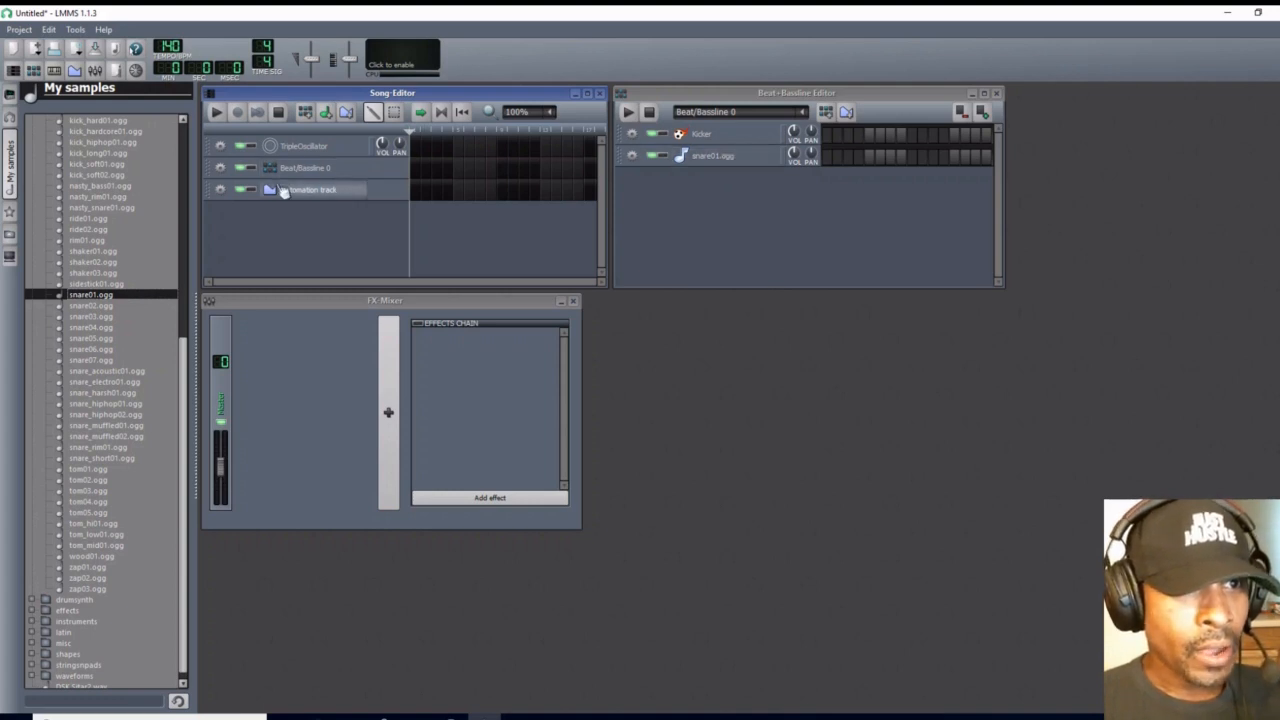
# Remove the Automation track from the Song-Editor.
pyautogui.click(221, 190)
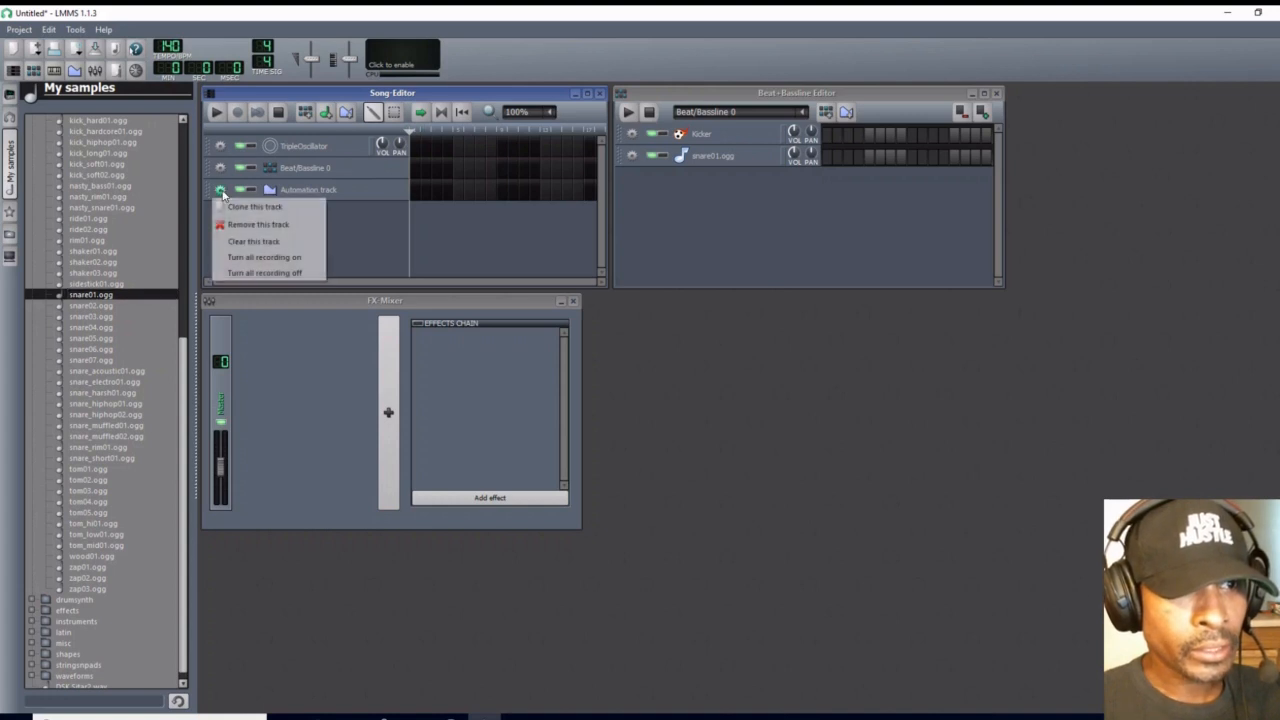
pyautogui.click(254, 226)
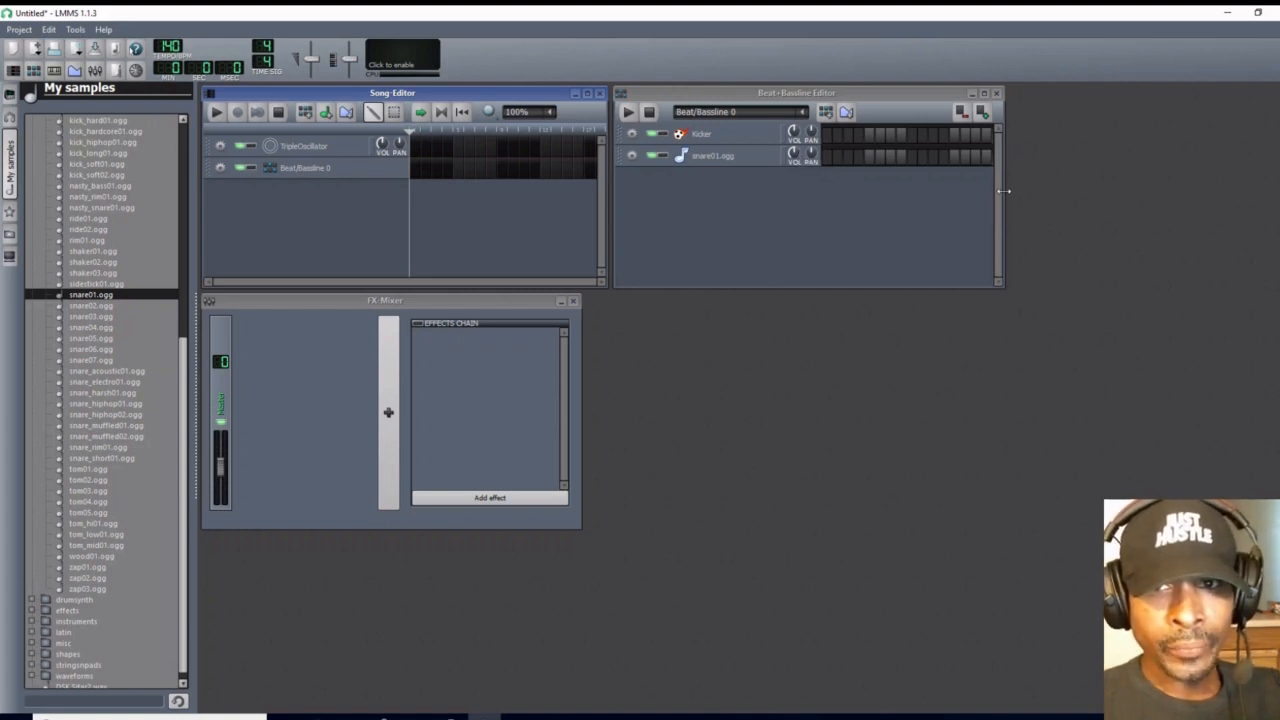
# Widen the Beat+Bassline Editor and position it beside the Song-Editor.
pyautogui.moveTo(1004, 192); pyautogui.dragTo(1279, 194)
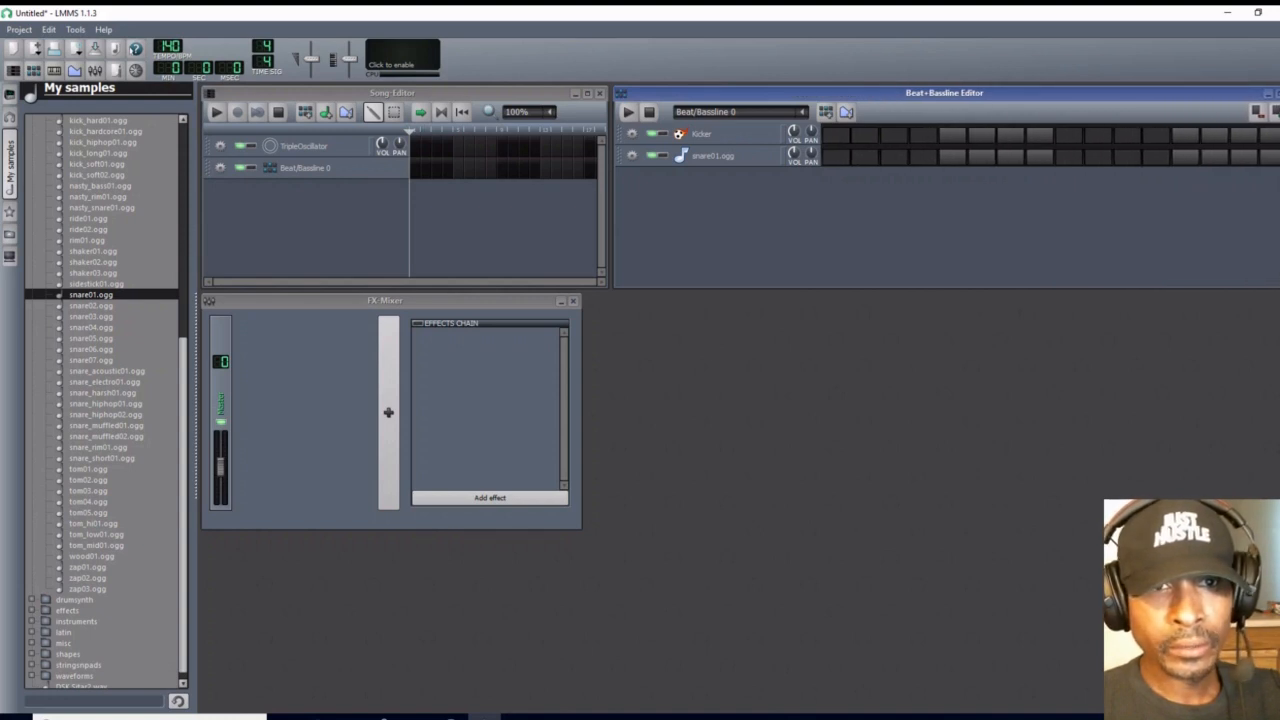
pyautogui.moveTo(999, 91); pyautogui.dragTo(965, 271)
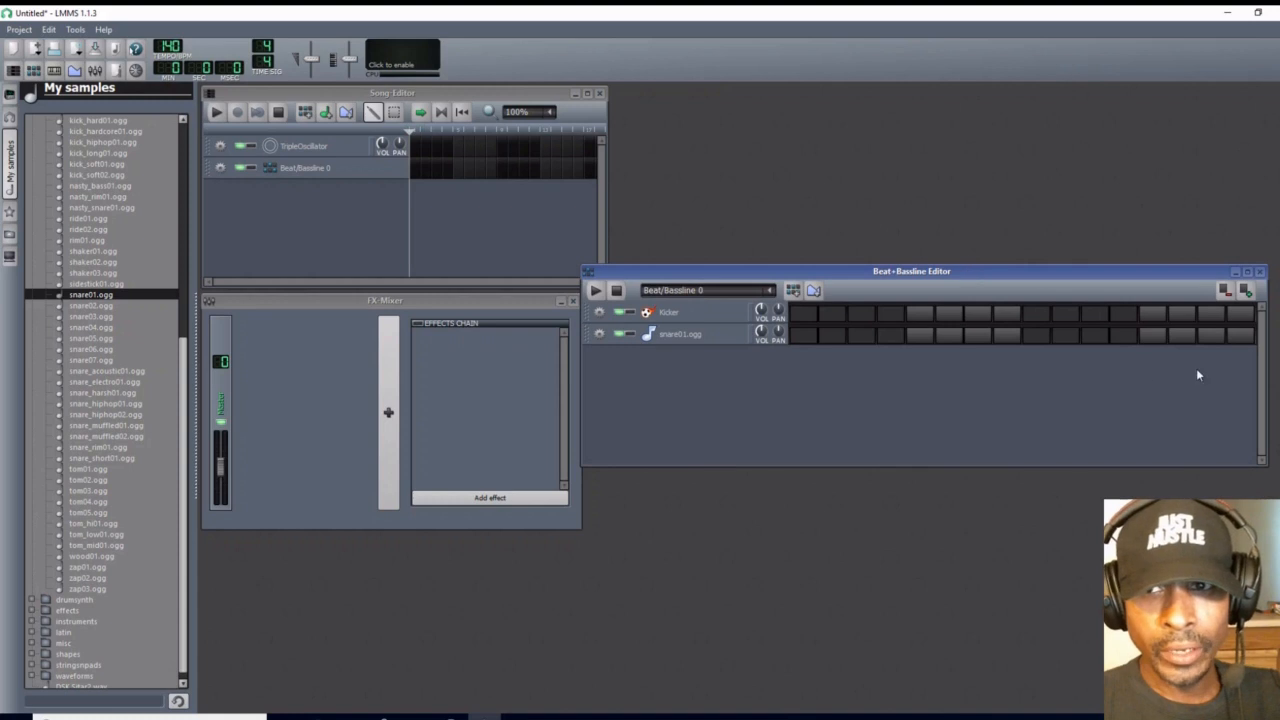
pyautogui.moveTo(1268, 376); pyautogui.dragTo(1279, 376)
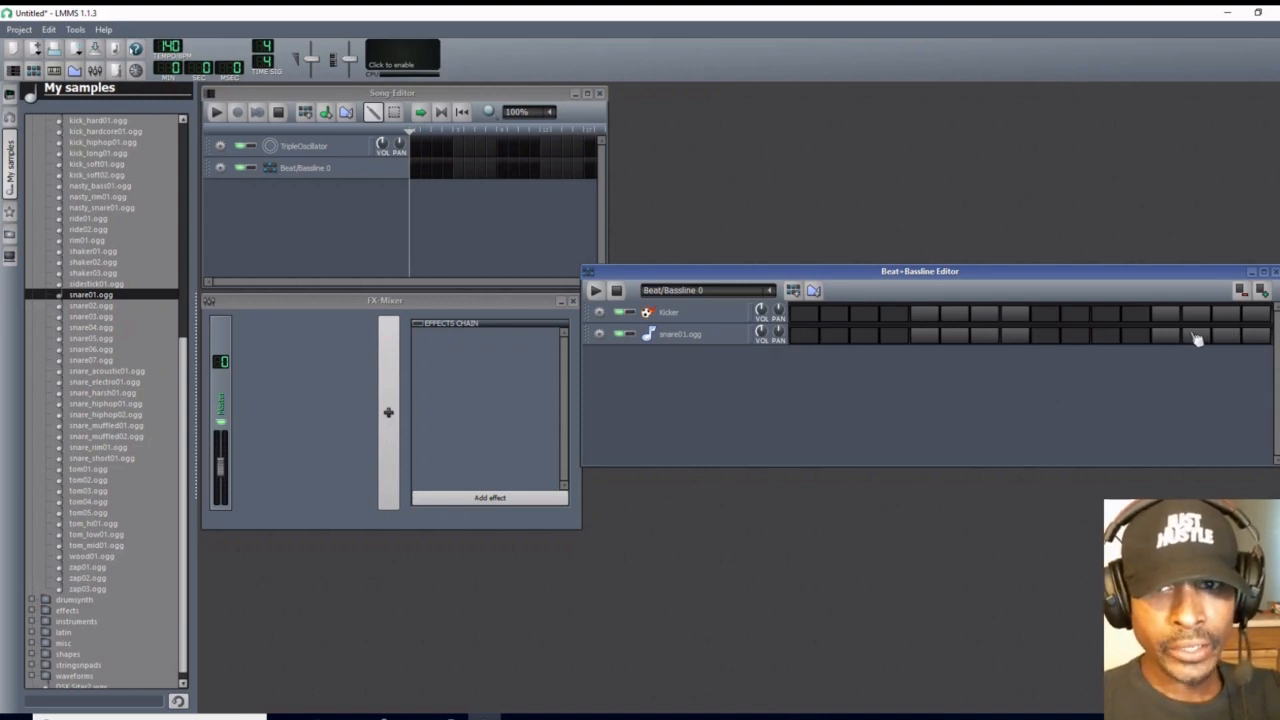
pyautogui.moveTo(1007, 271); pyautogui.dragTo(1024, 96)
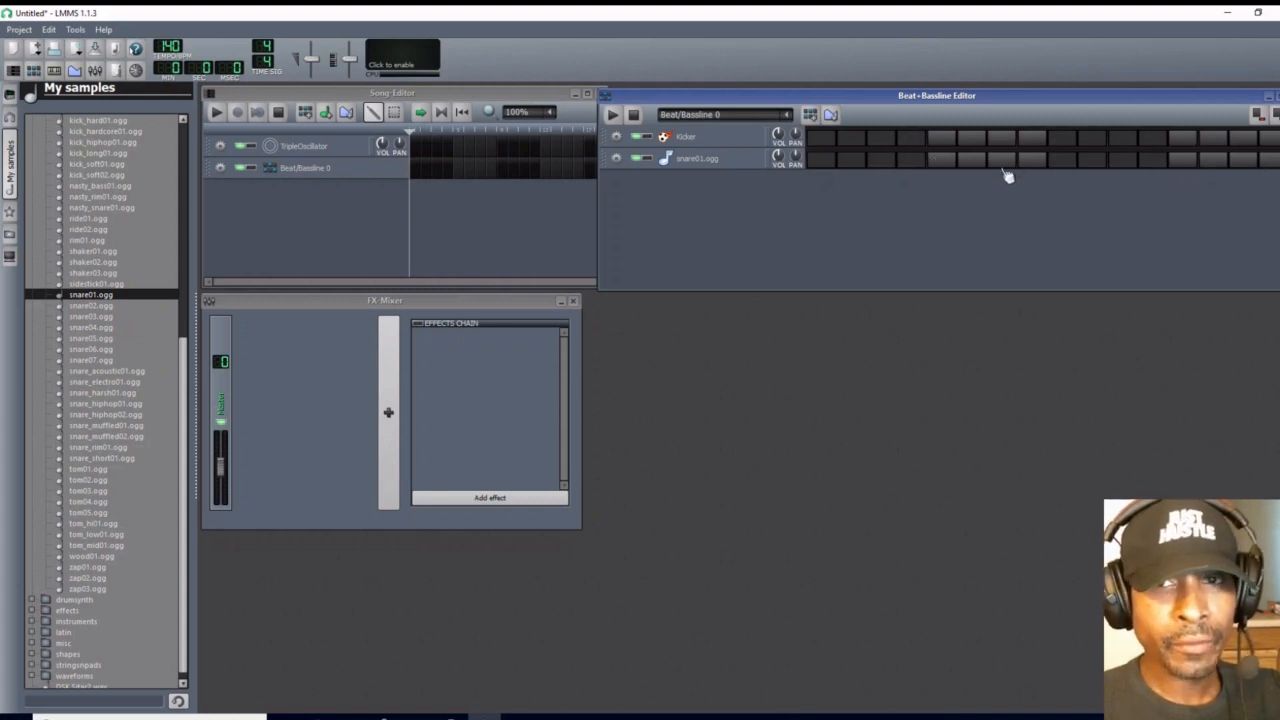
# Create an empty pattern at the start of the TripleOscillator track, view it in the Piano-Roll and close it.
pyautogui.doubleClick(417, 151)
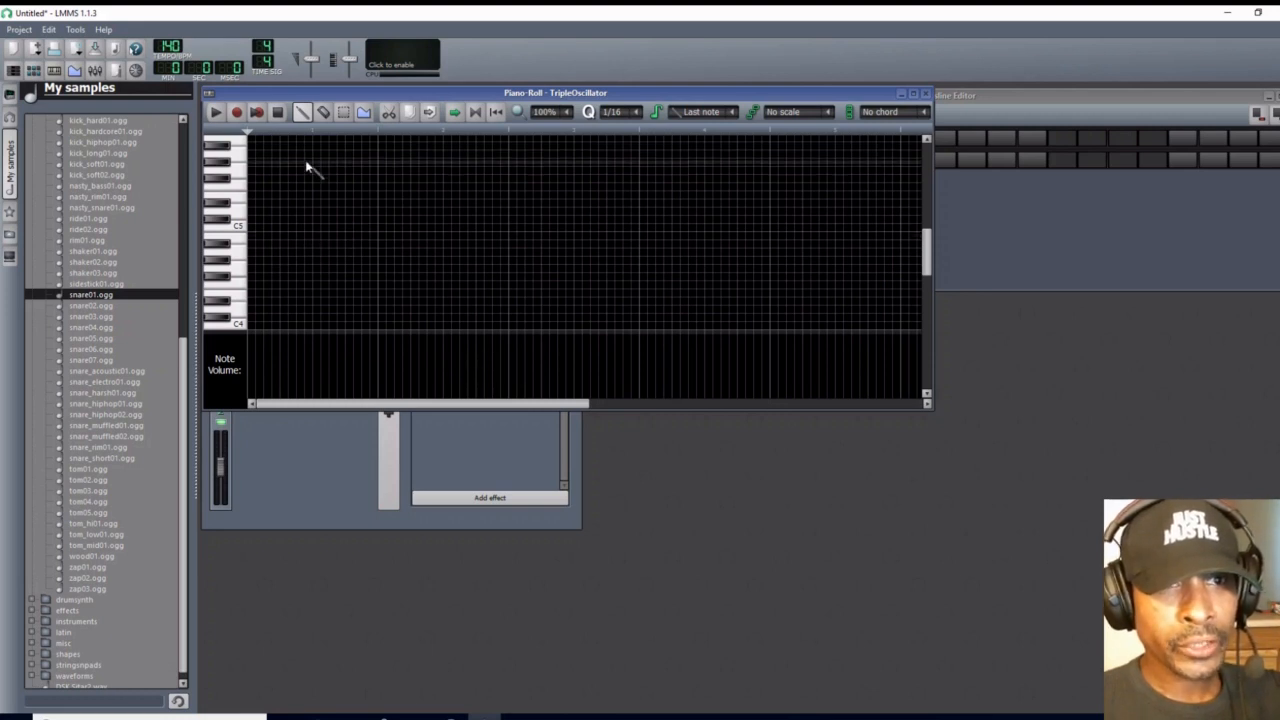
pyautogui.moveTo(430, 97); pyautogui.dragTo(452, 209)
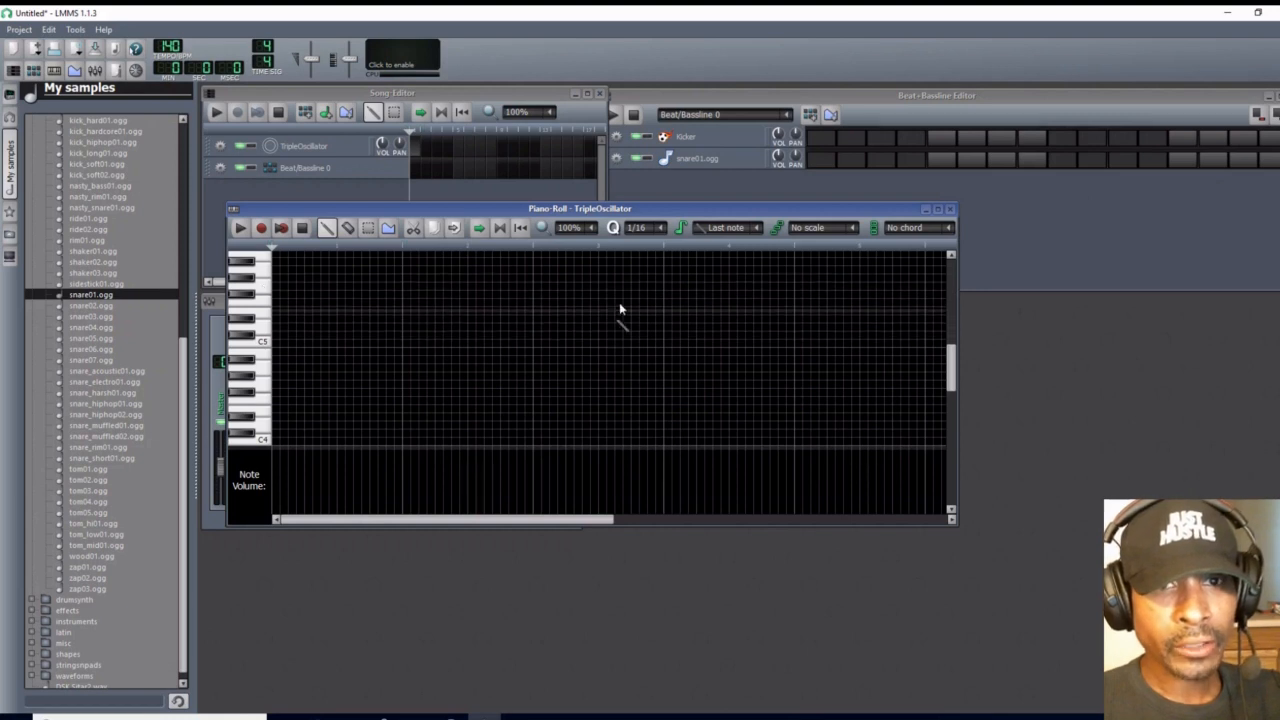
pyautogui.click(950, 210)
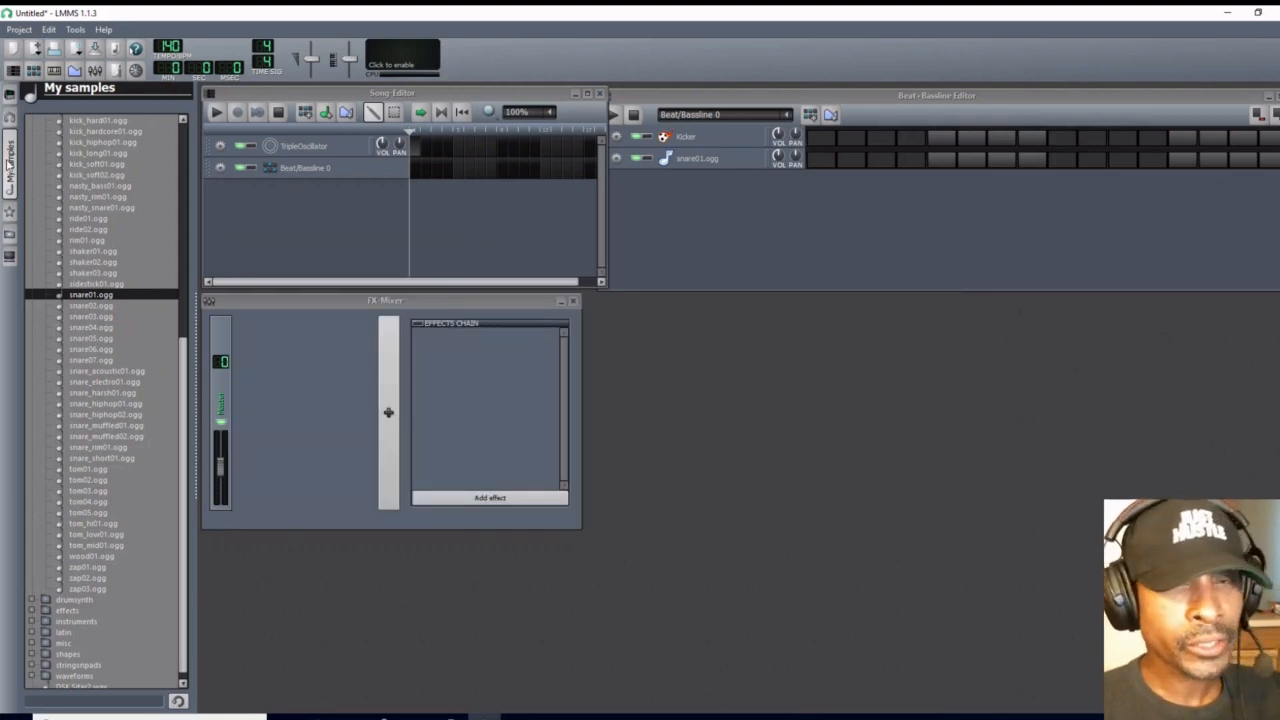
# Hide the samples browser, then extend Beat/Bassline 0 to 64 steps in a wider Beat+Bassline Editor.
pyautogui.click(10, 160)
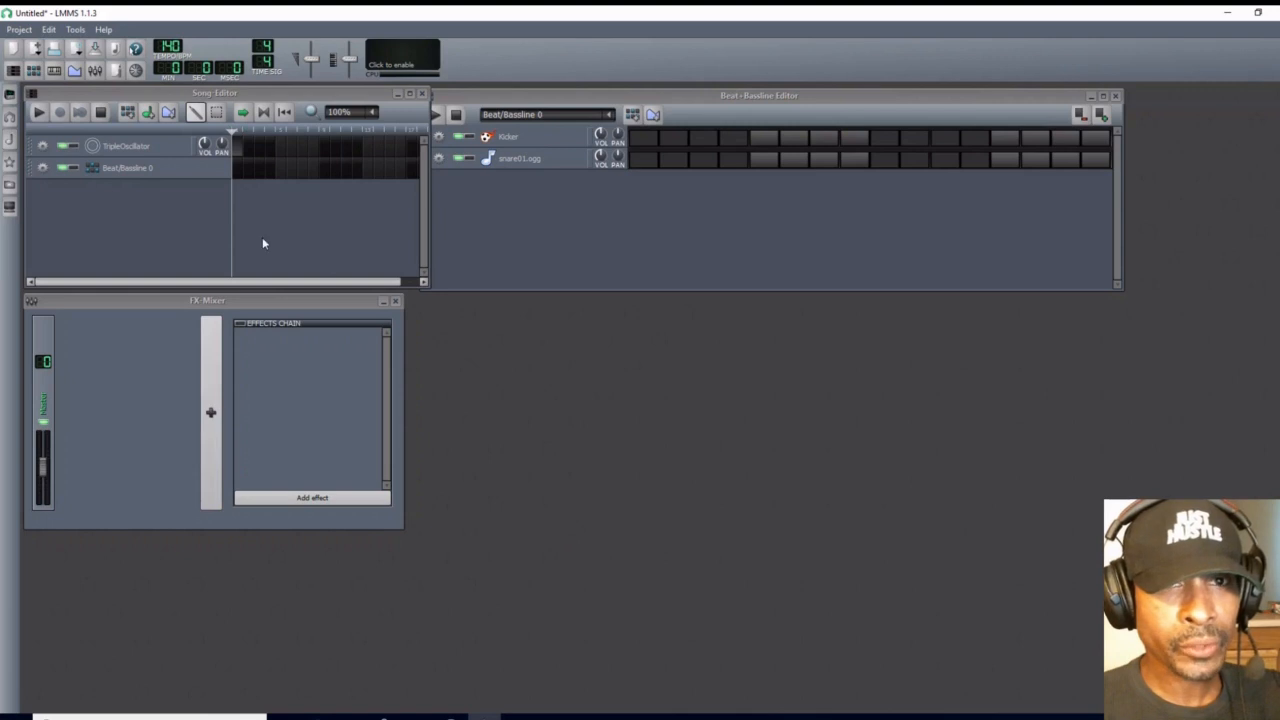
pyautogui.click(1103, 117)
pyautogui.click(1103, 117)
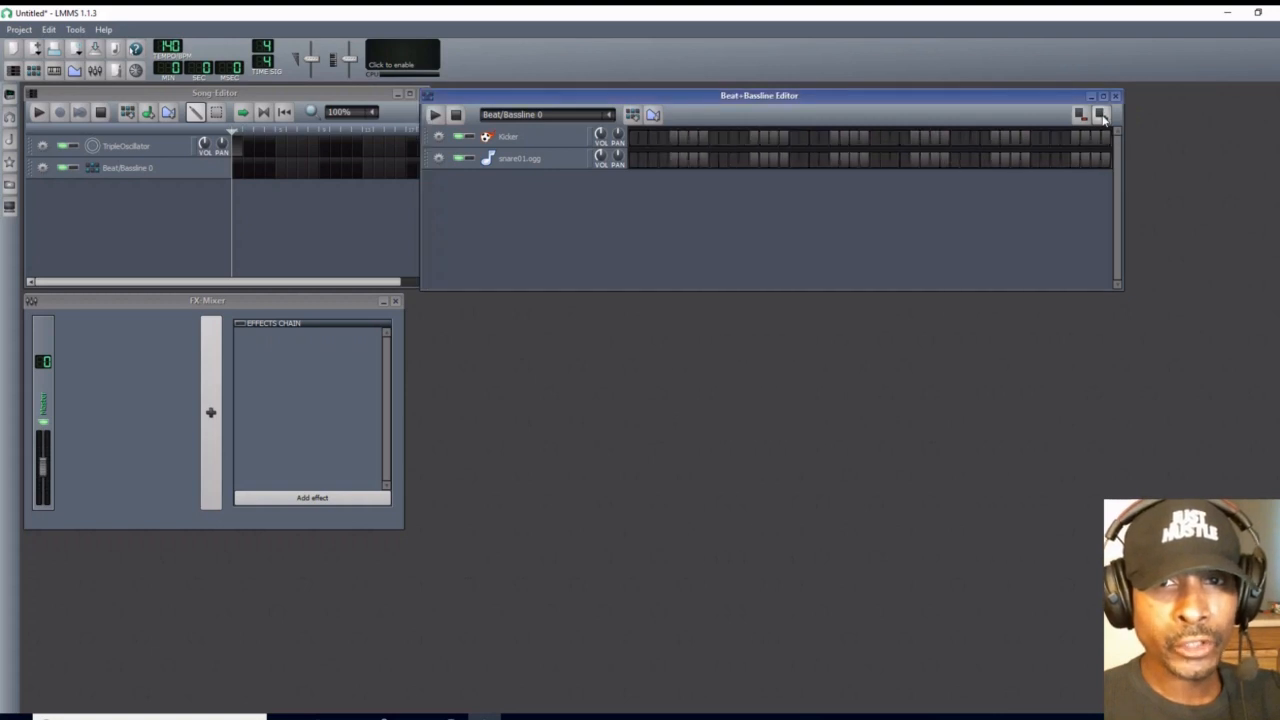
pyautogui.click(1103, 117)
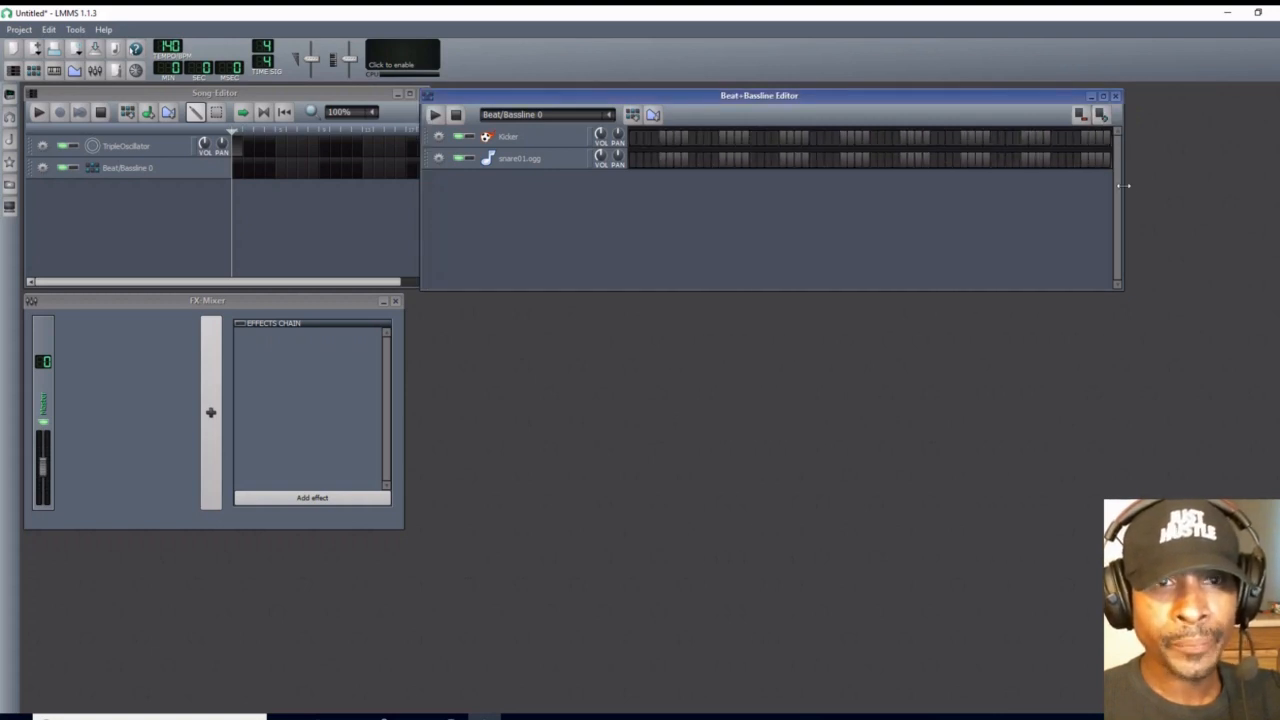
pyautogui.moveTo(1124, 185); pyautogui.dragTo(1274, 188)
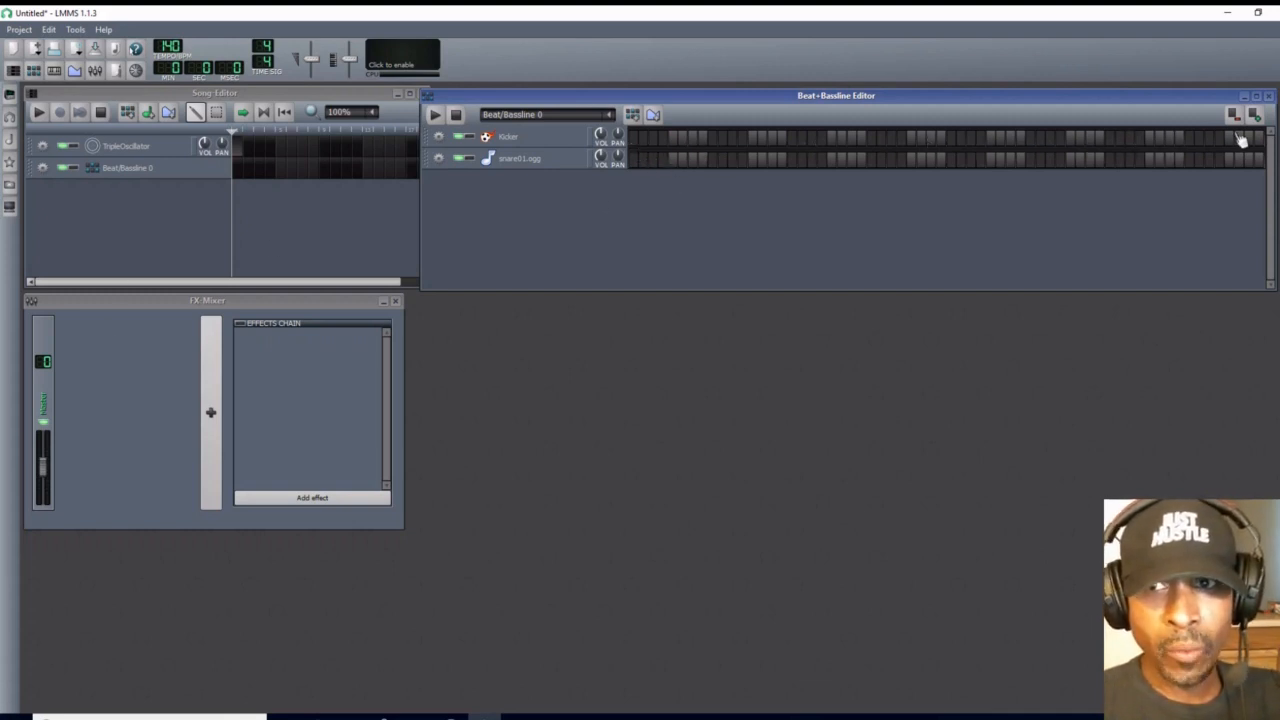
# Place kick hits on steps 1, 17, 33 and 49 of the Kicker track.
pyautogui.click(633, 140)
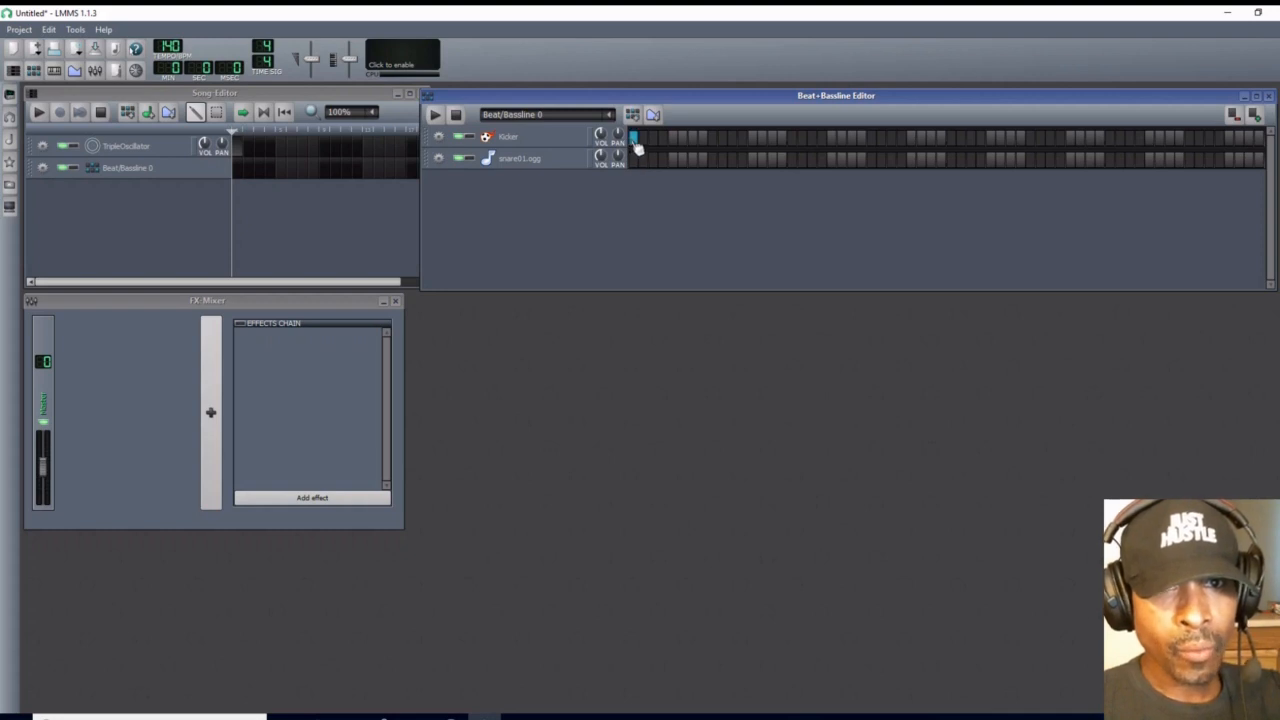
pyautogui.click(792, 140)
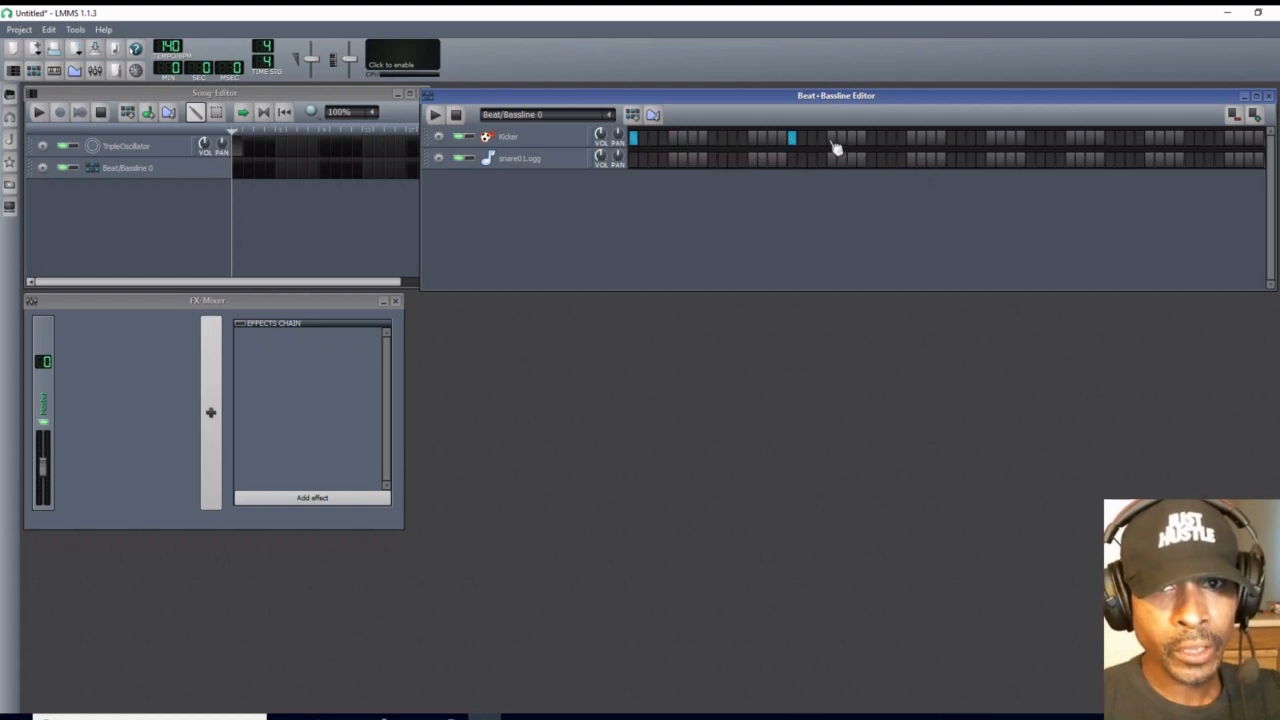
pyautogui.click(951, 140)
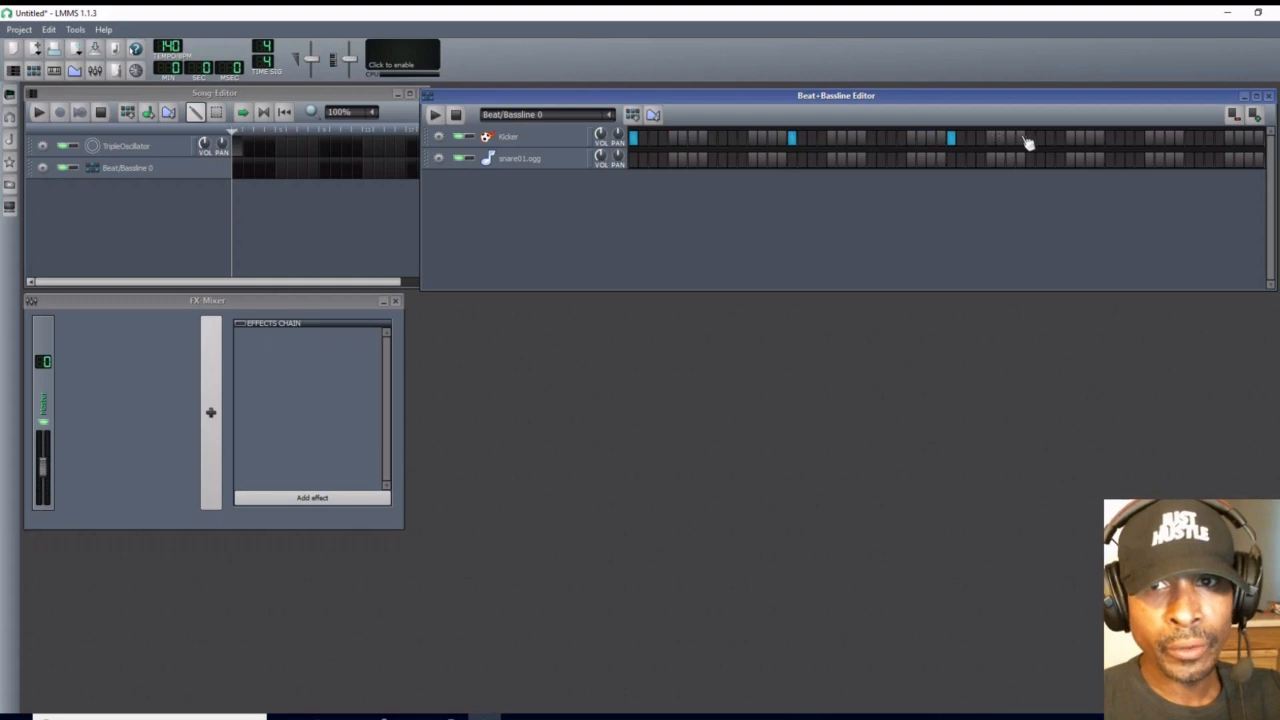
pyautogui.click(1110, 140)
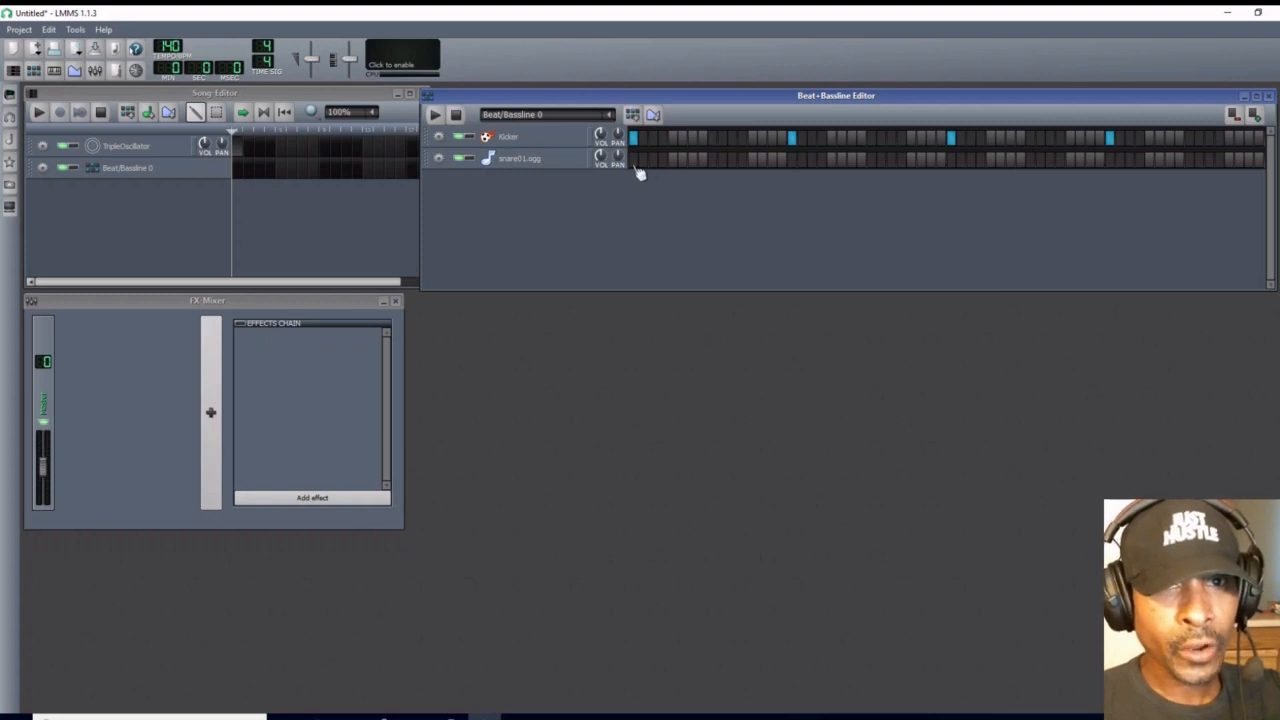
# Place snare hits on steps 9, 25, 41 and 57 of the snare01.ogg track.
pyautogui.click(712, 160)
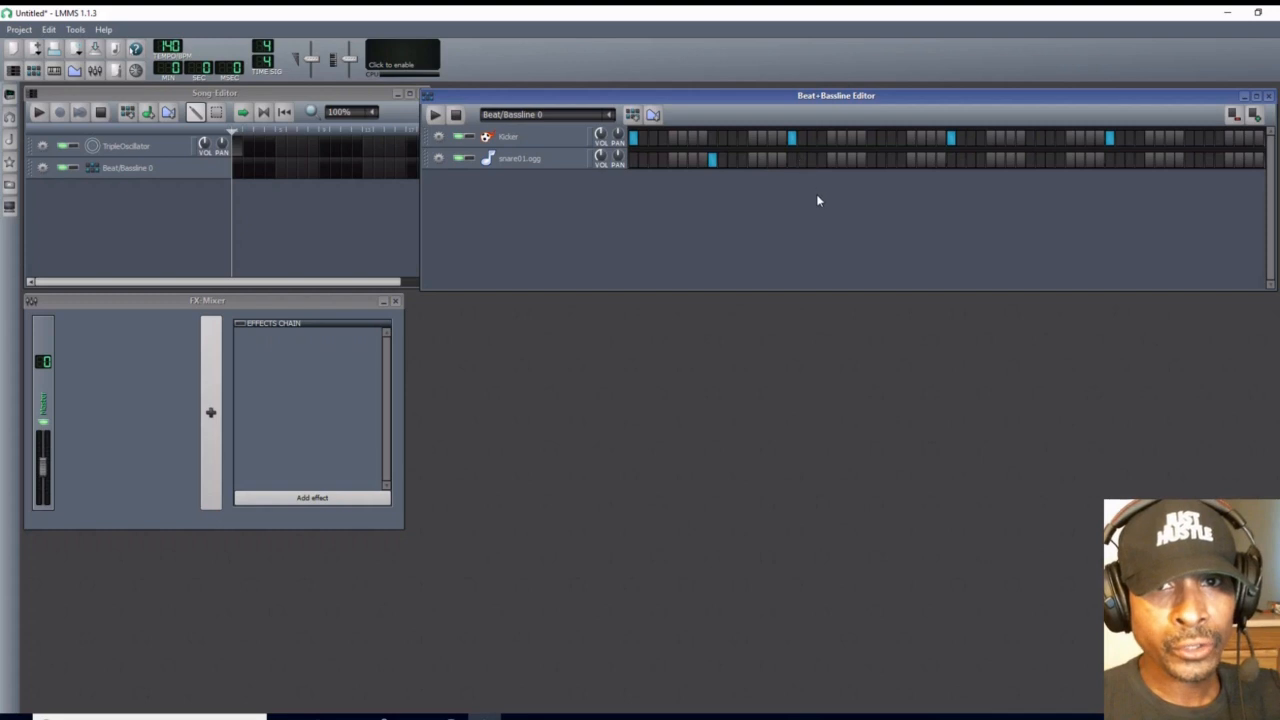
pyautogui.click(872, 160)
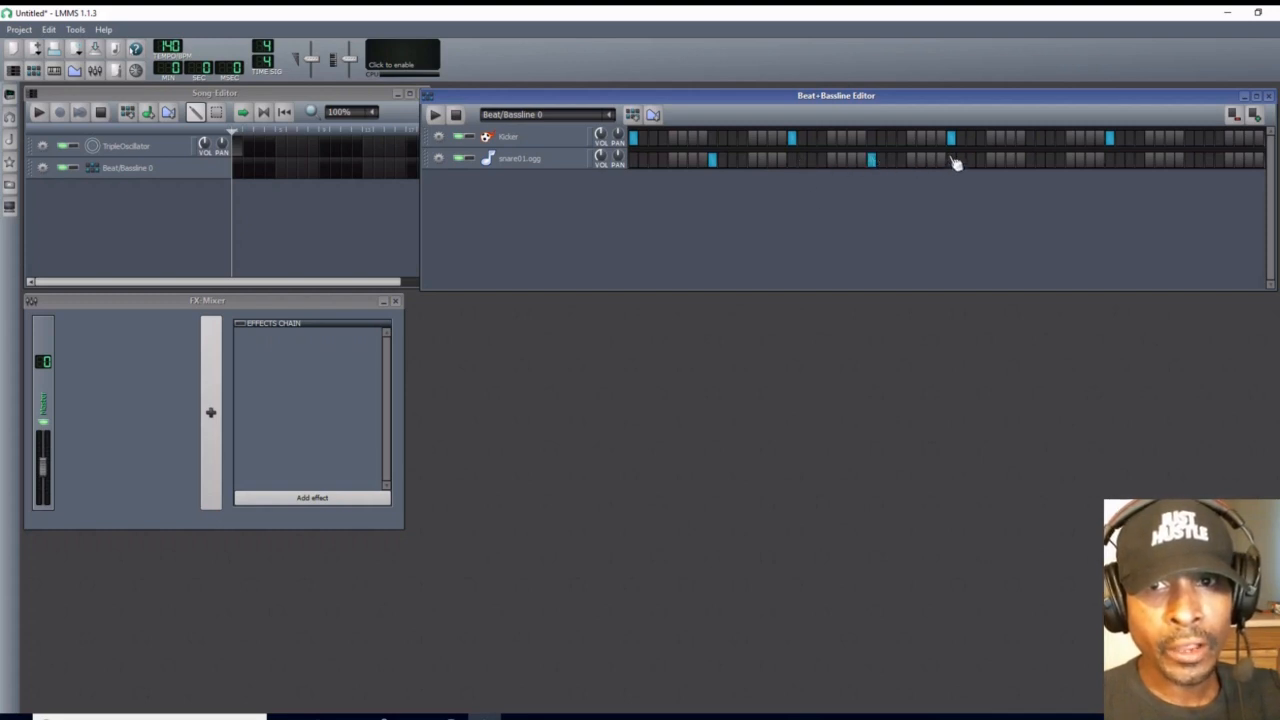
pyautogui.click(1031, 160)
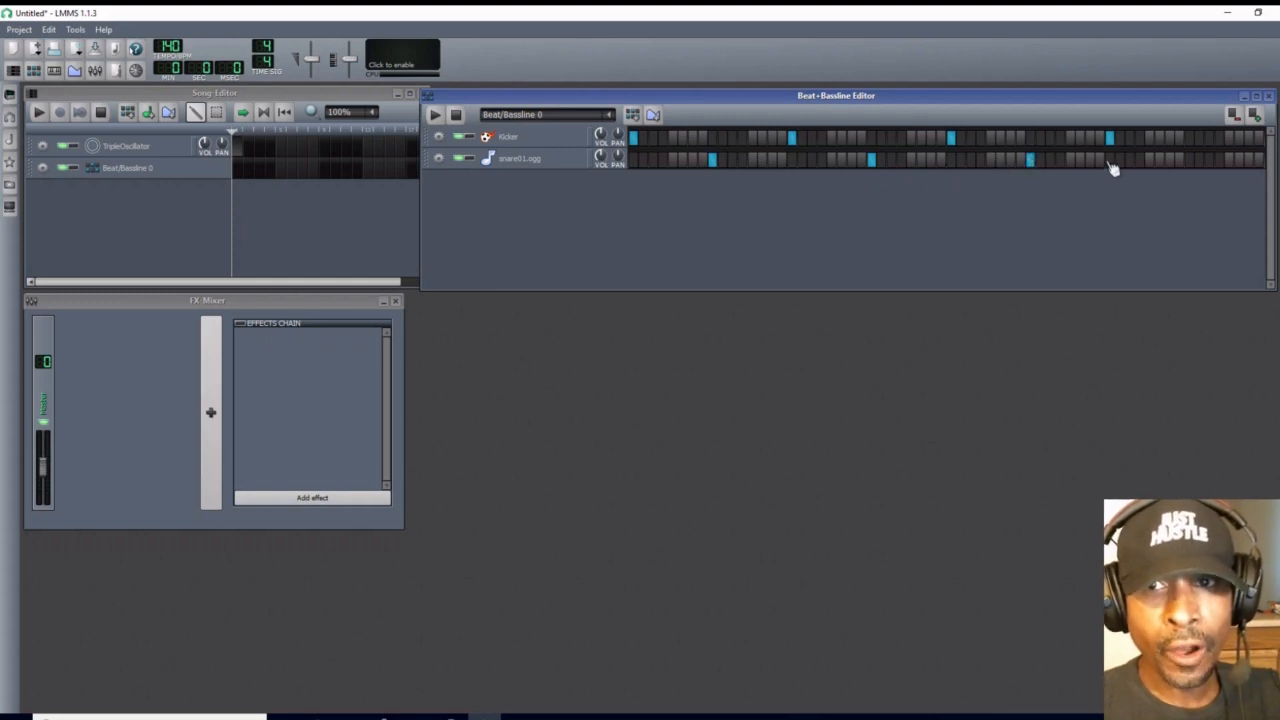
pyautogui.click(1189, 160)
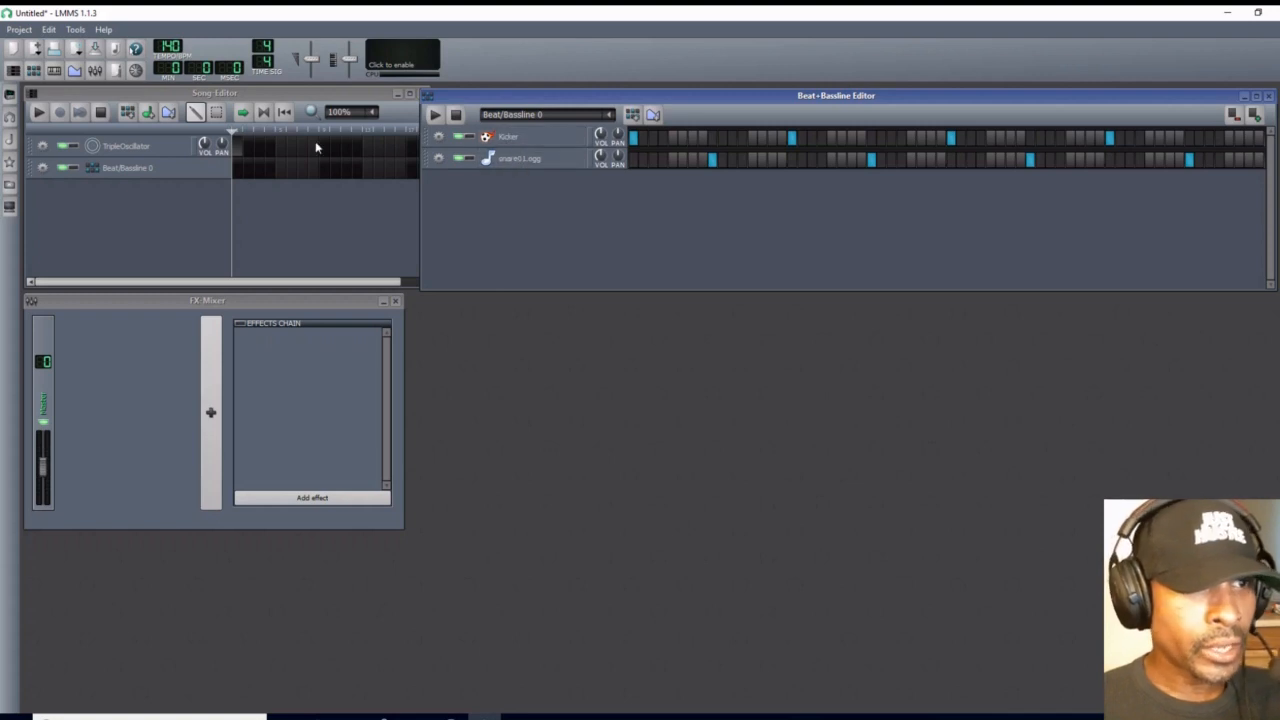
# Set the TripleOscillator track's volume to 30.
pyautogui.doubleClick(207, 145)
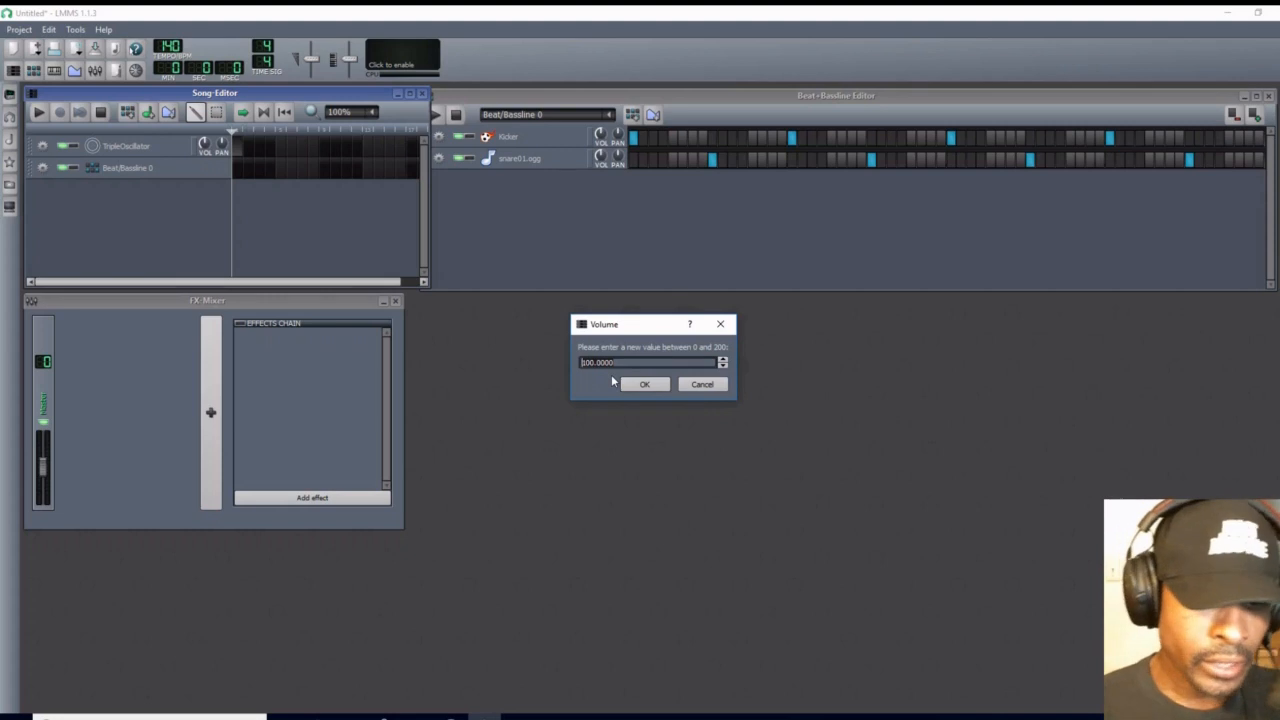
pyautogui.press('BackSpace')
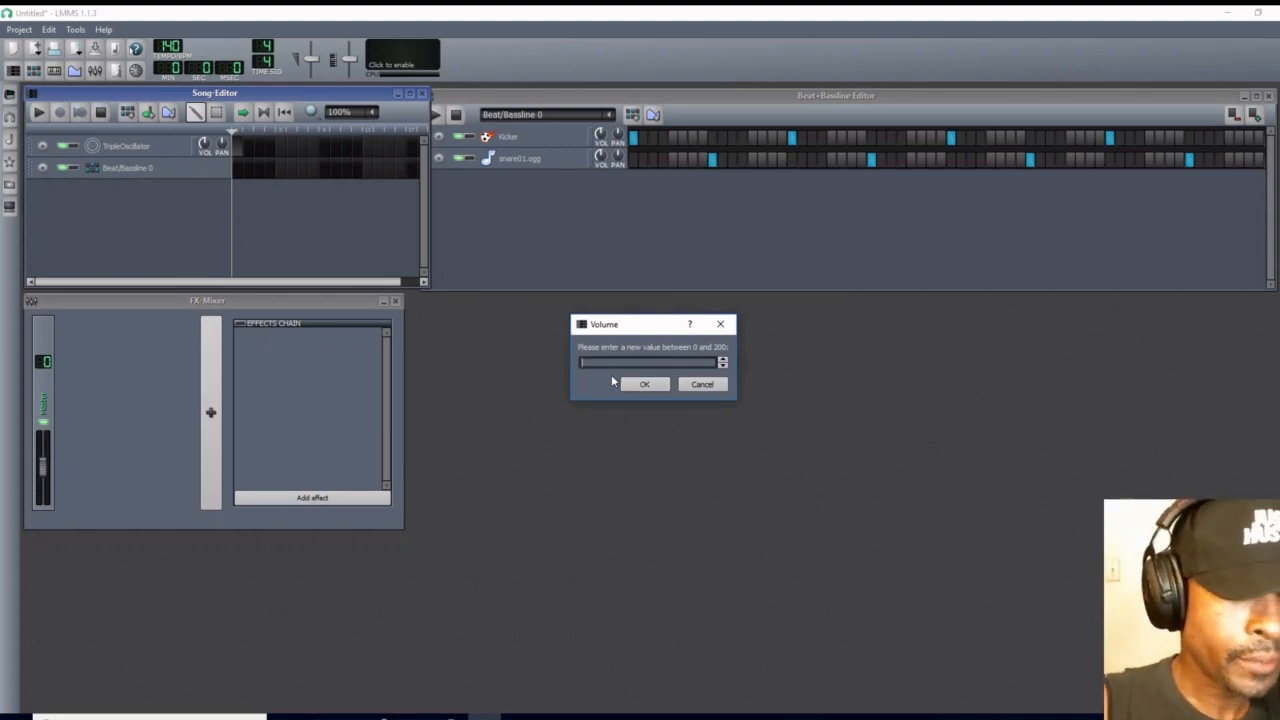
pyautogui.write('30')
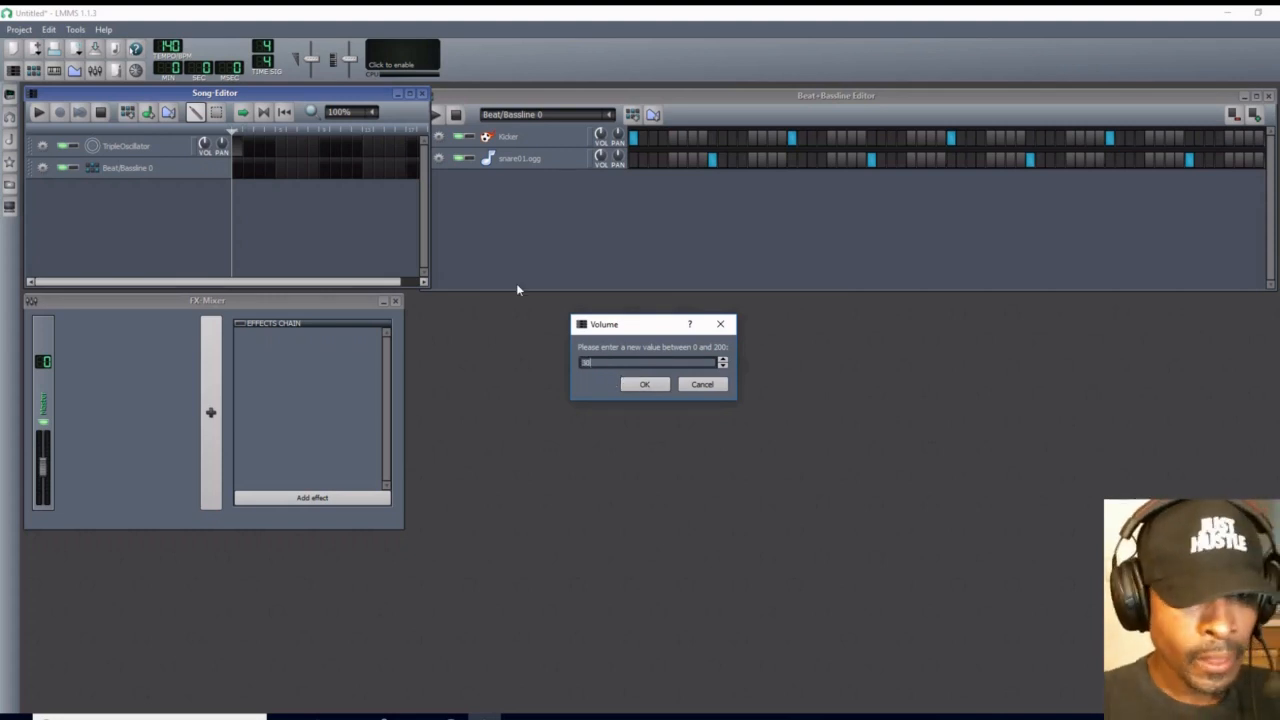
pyautogui.click(646, 385)
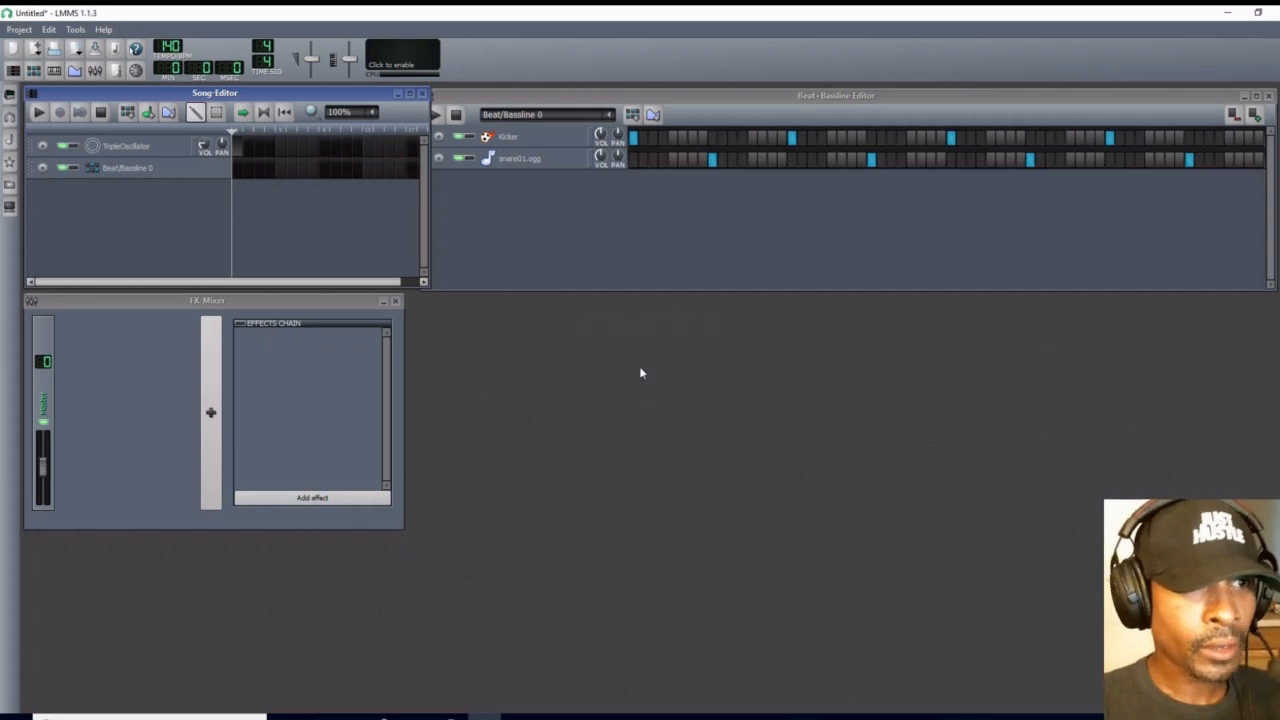
# Set the Kicker track's volume to 70.
pyautogui.doubleClick(608, 141)
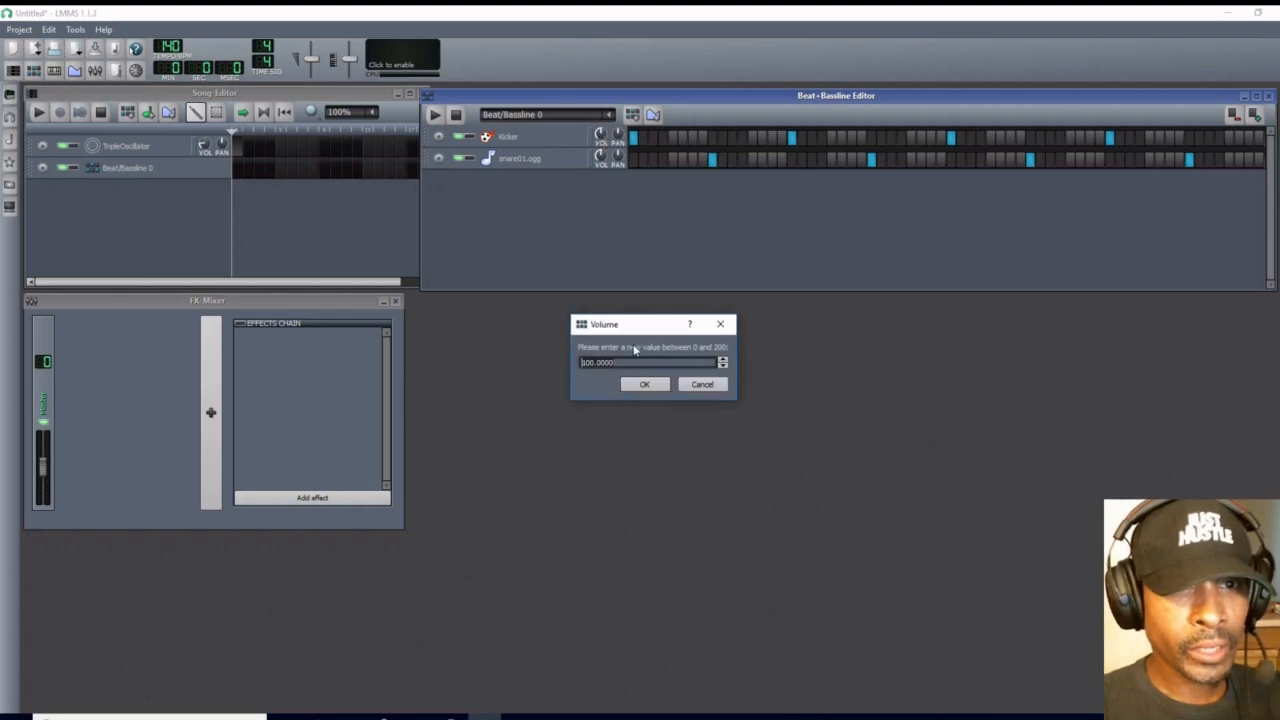
pyautogui.press('BackSpace')
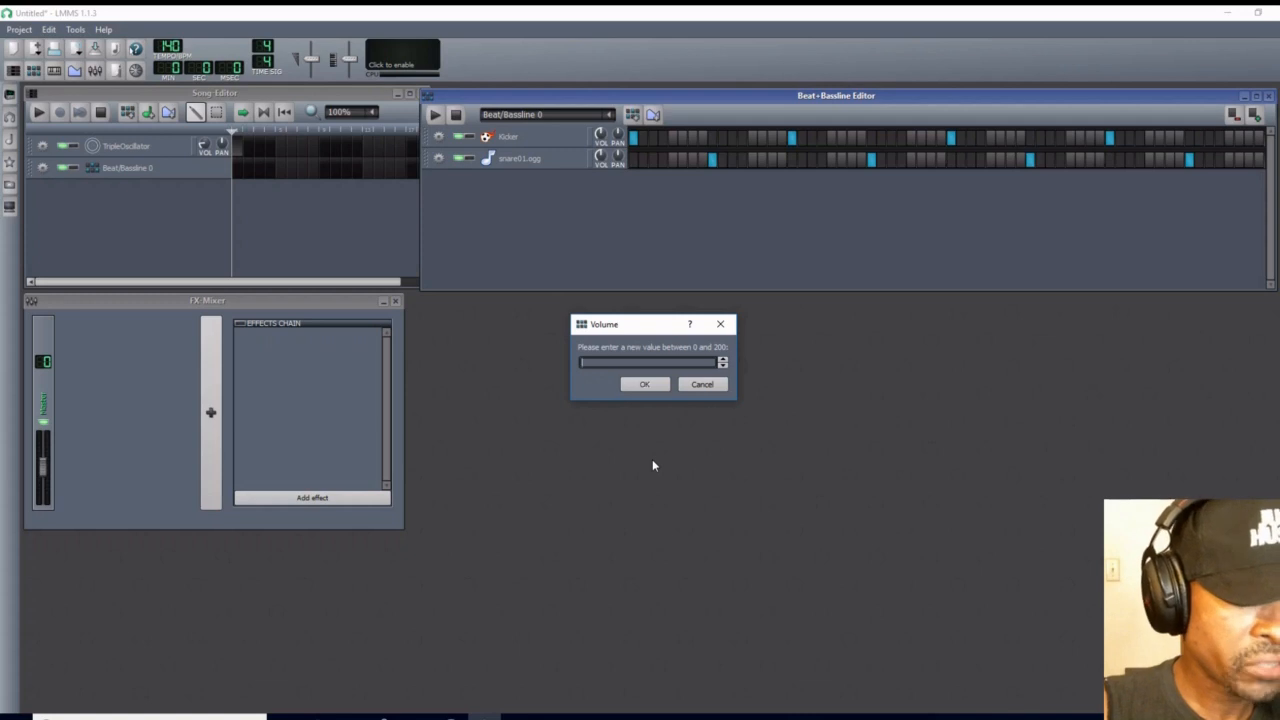
pyautogui.write('70')
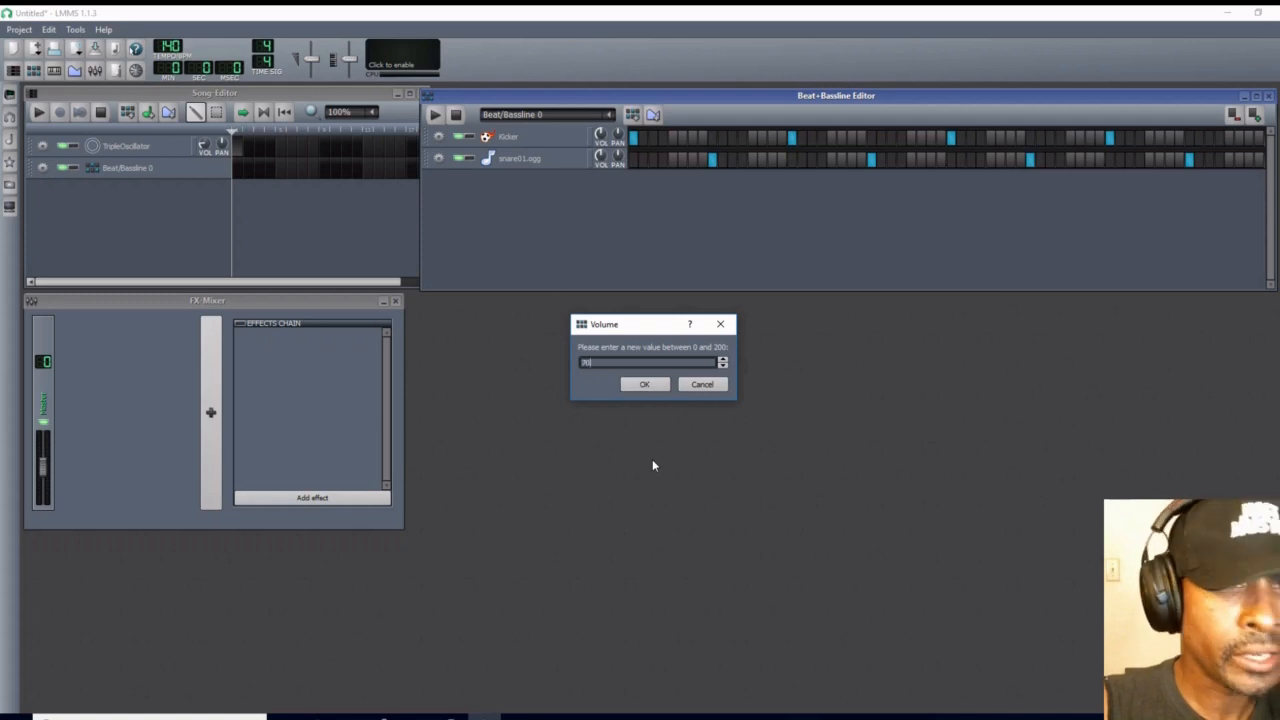
pyautogui.click(634, 387)
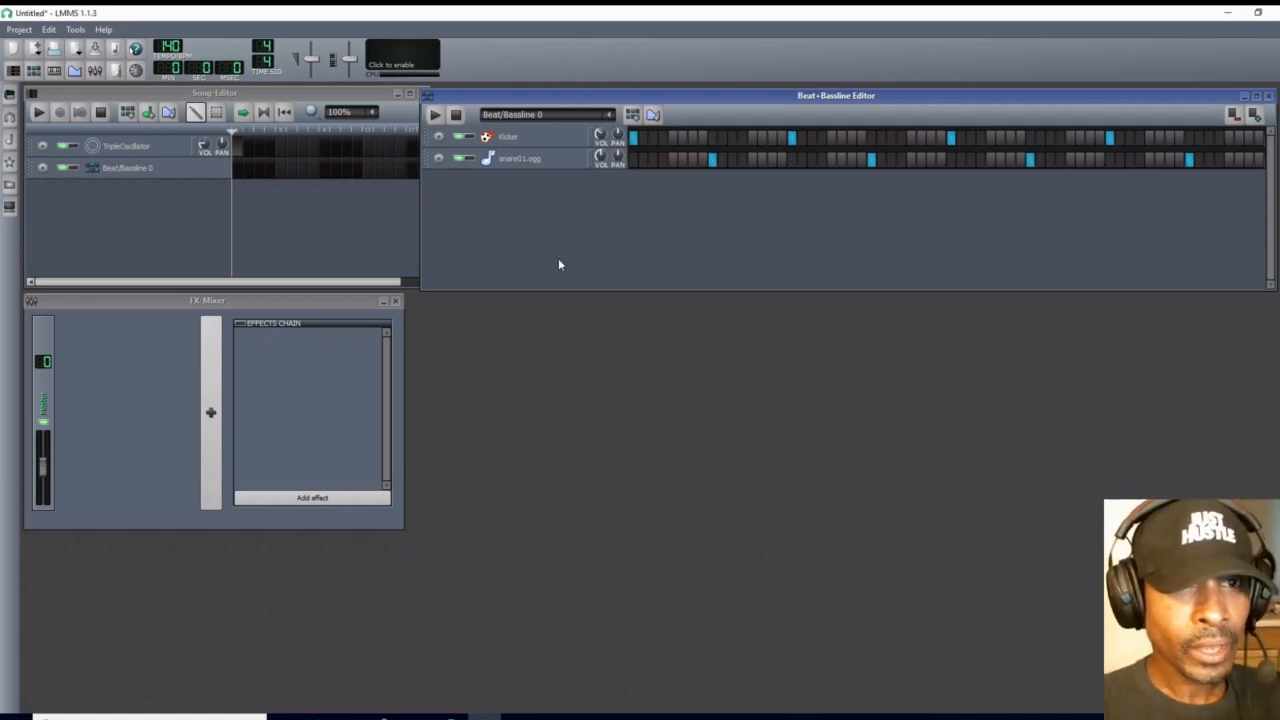
# Set the snare01.ogg track's volume to 30.
pyautogui.doubleClick(605, 157)
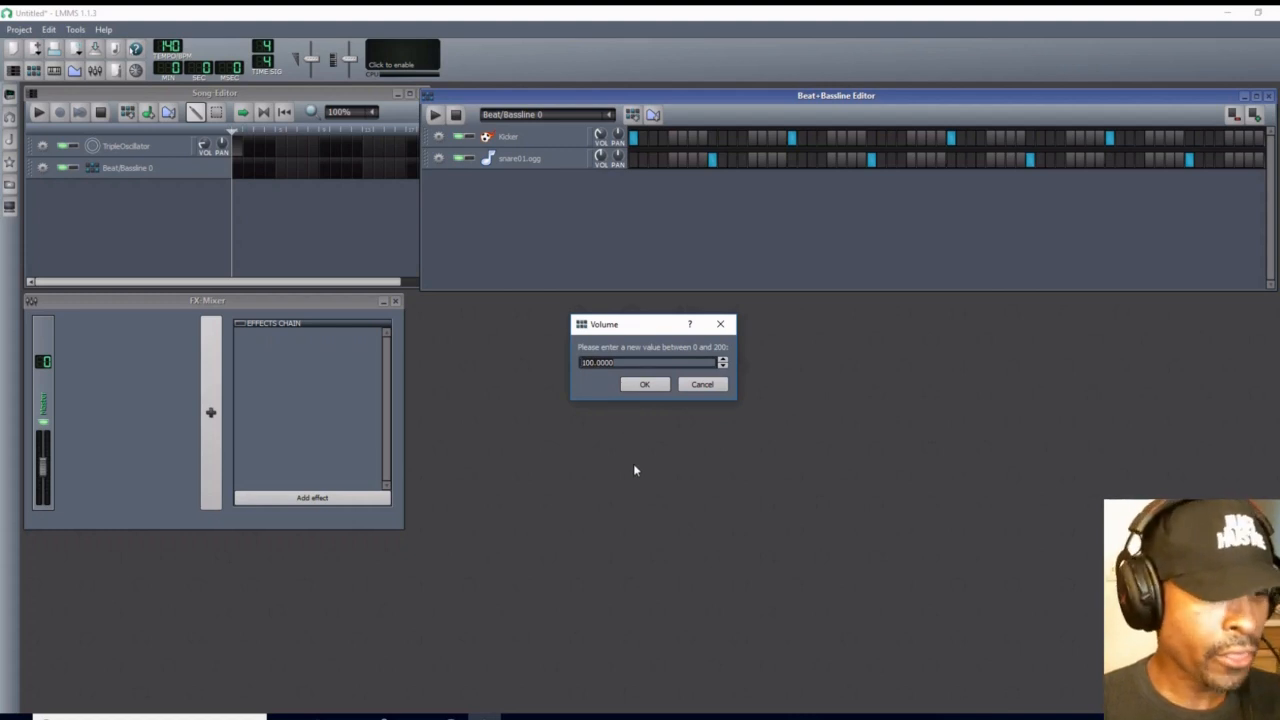
pyautogui.press('BackSpace')
pyautogui.write('30')
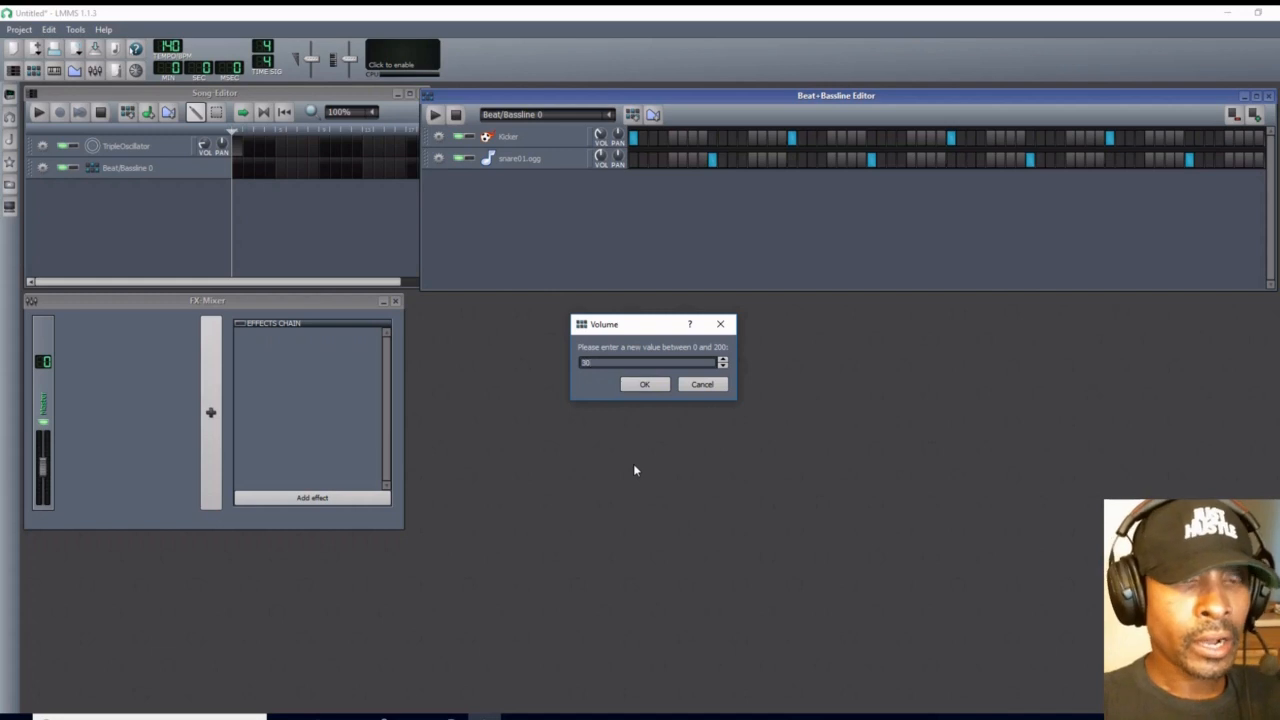
pyautogui.click(645, 385)
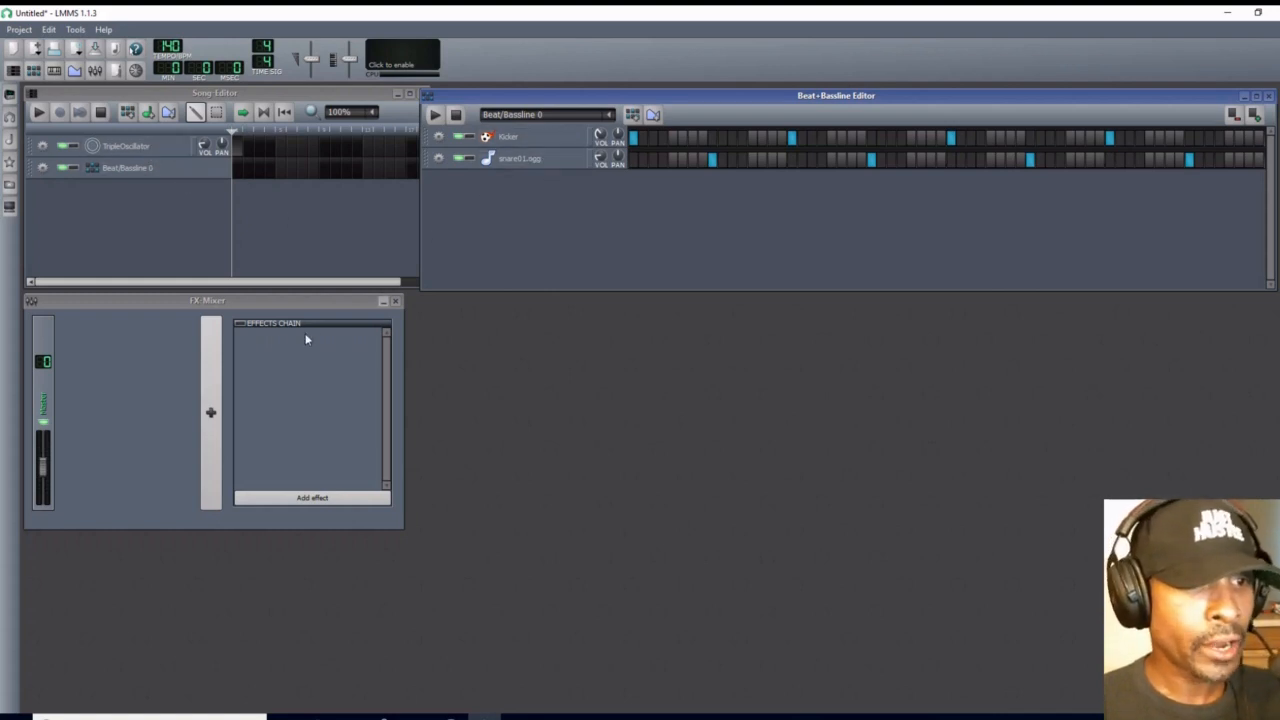
# Add three new channels to the FX-Mixer.
pyautogui.click(211, 416)
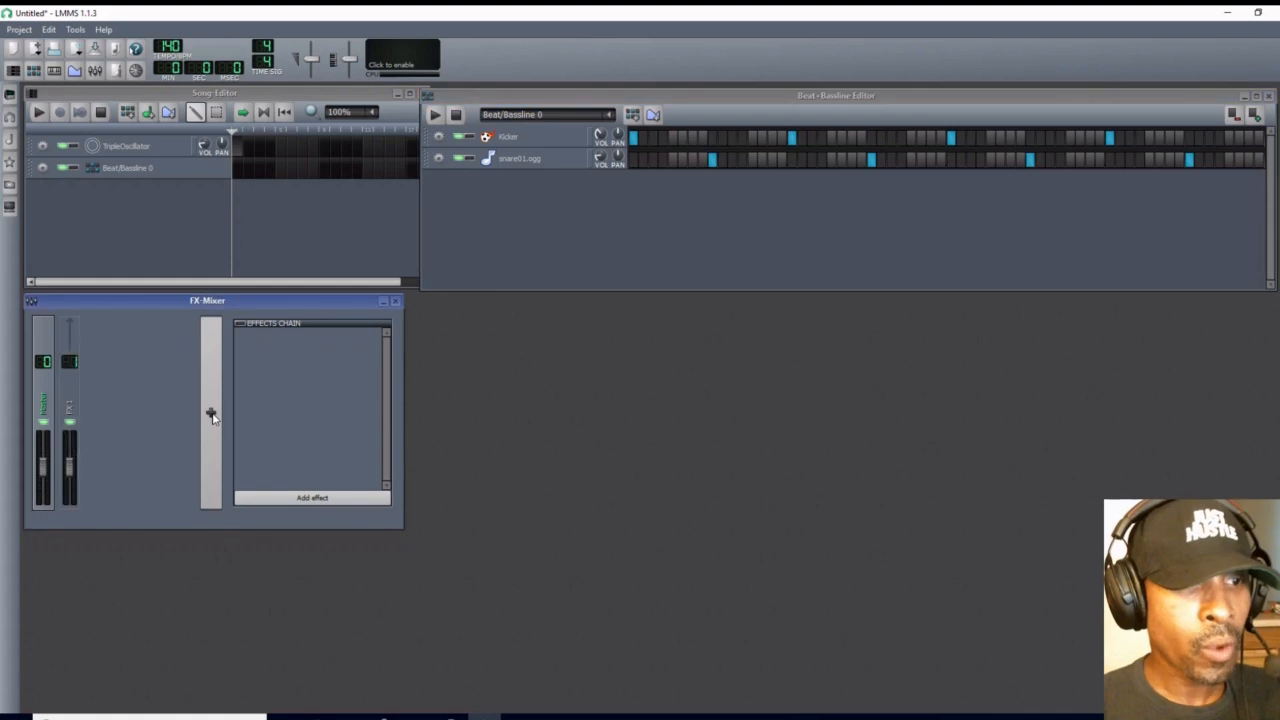
pyautogui.click(211, 416)
pyautogui.click(211, 416)
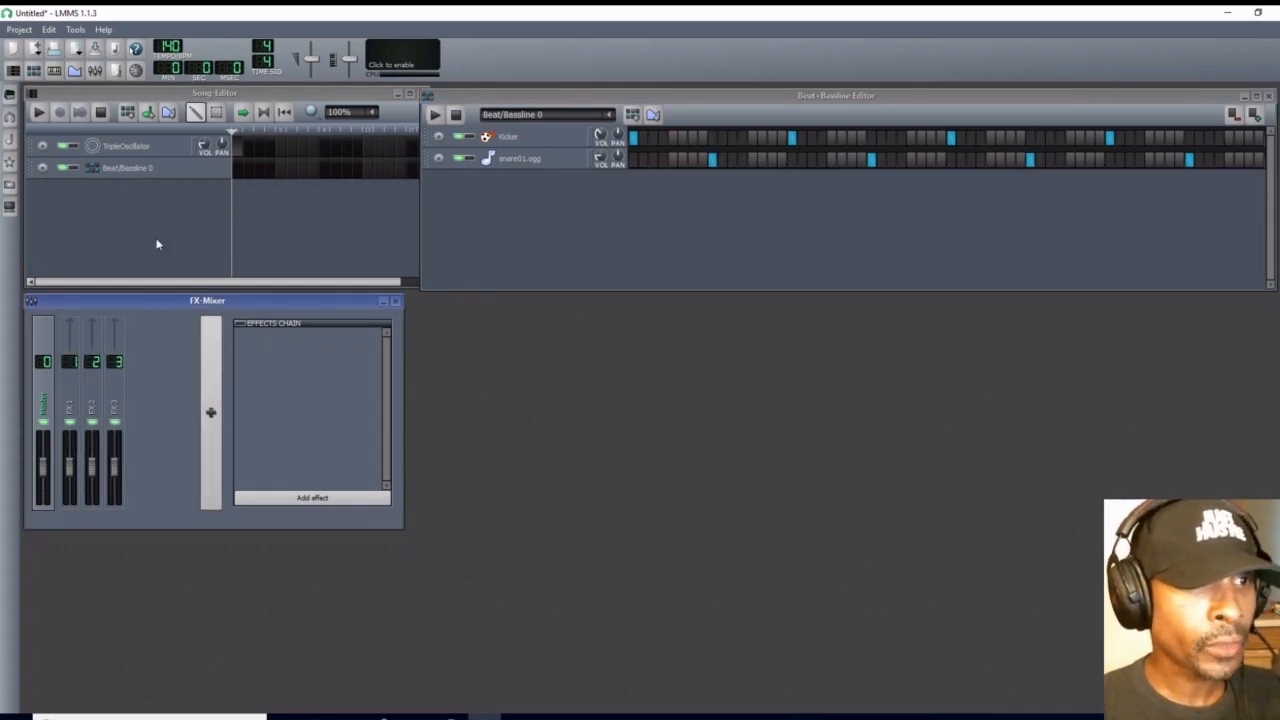
# Open the TripleOscillator instrument, move its window clear of the mixer and assign it to FX channel 1.
pyautogui.click(140, 147)
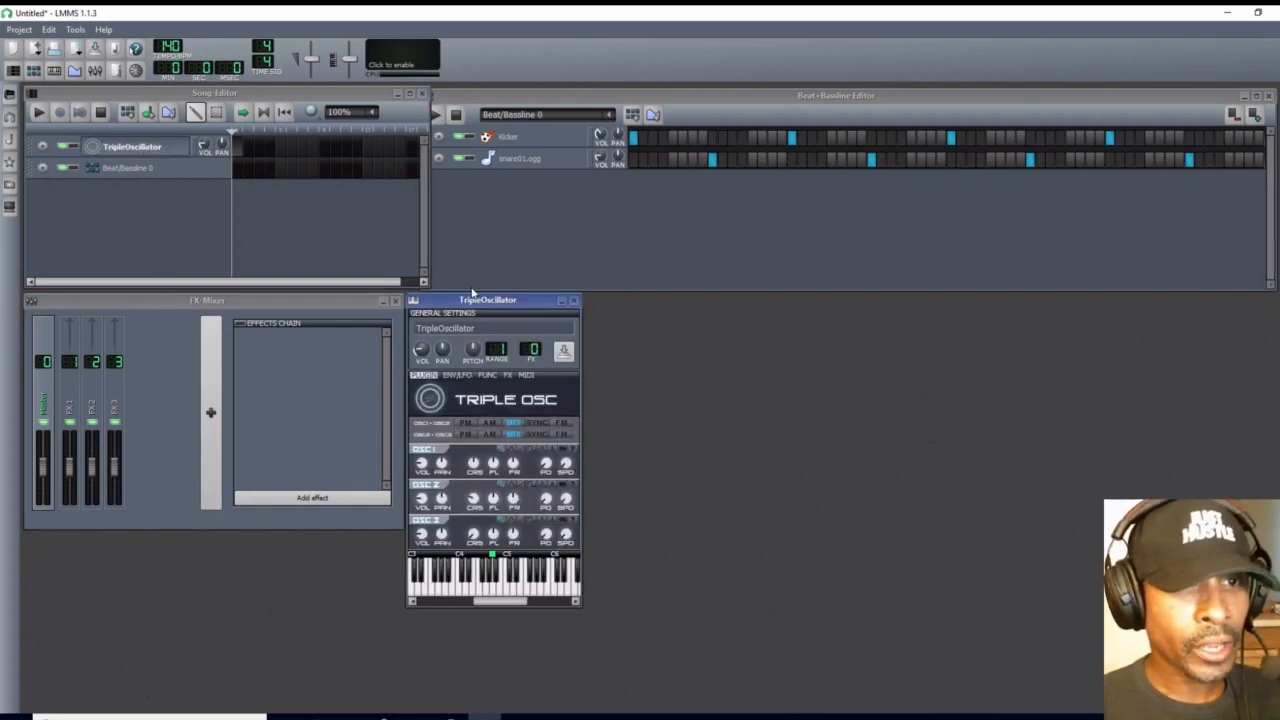
pyautogui.moveTo(488, 301); pyautogui.dragTo(554, 308)
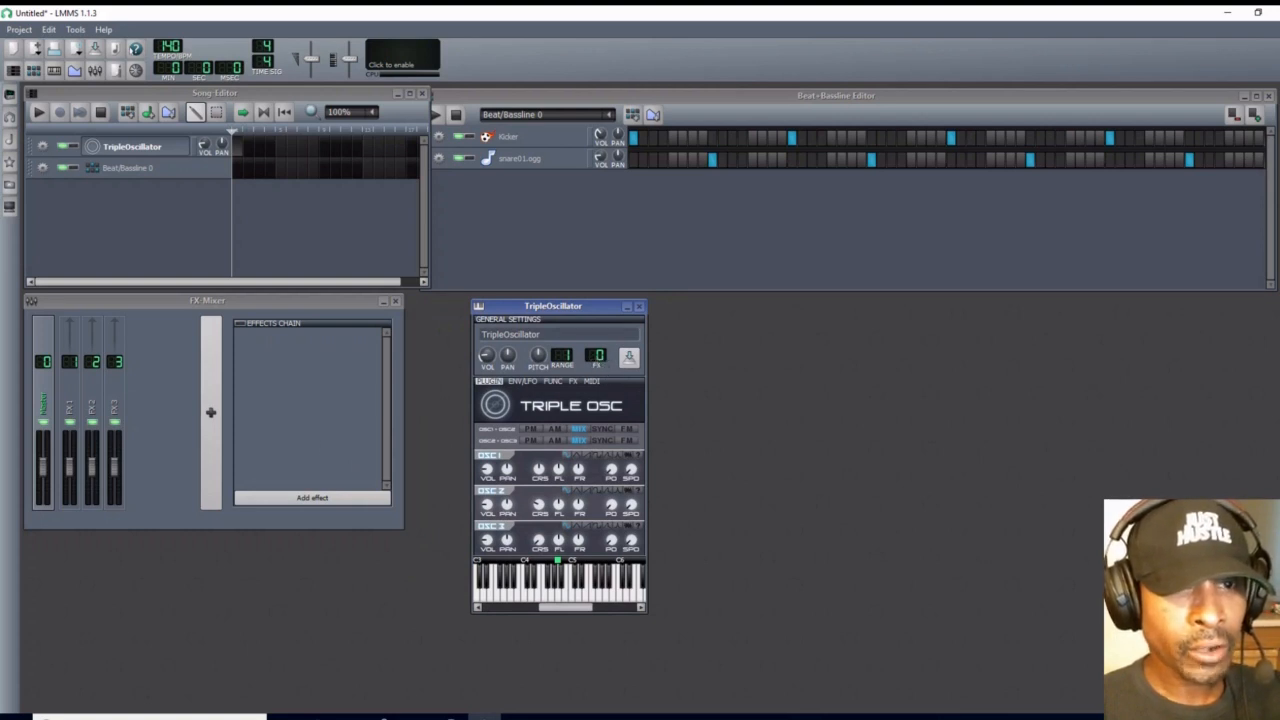
pyautogui.moveTo(597, 356); pyautogui.dragTo(597, 351)
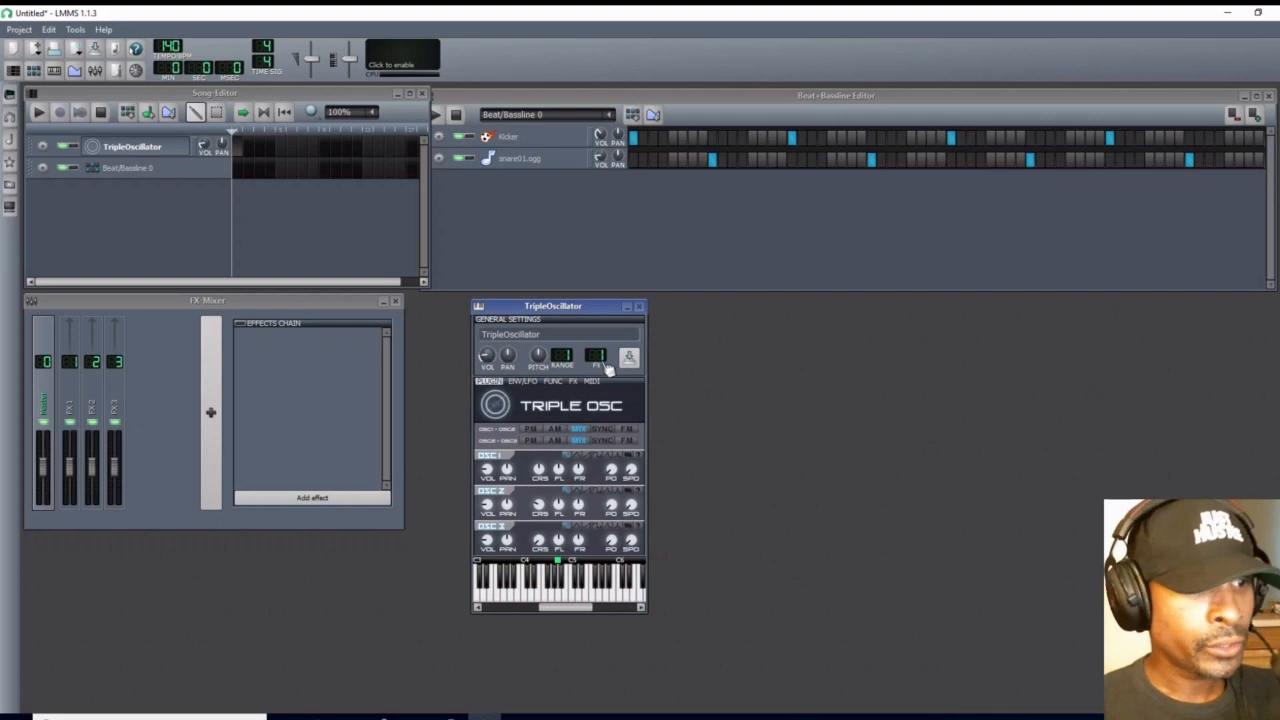
# Rename mixer channel FX 1 as TO1 and close the TripleOscillator instrument window.
pyautogui.doubleClick(73, 416)
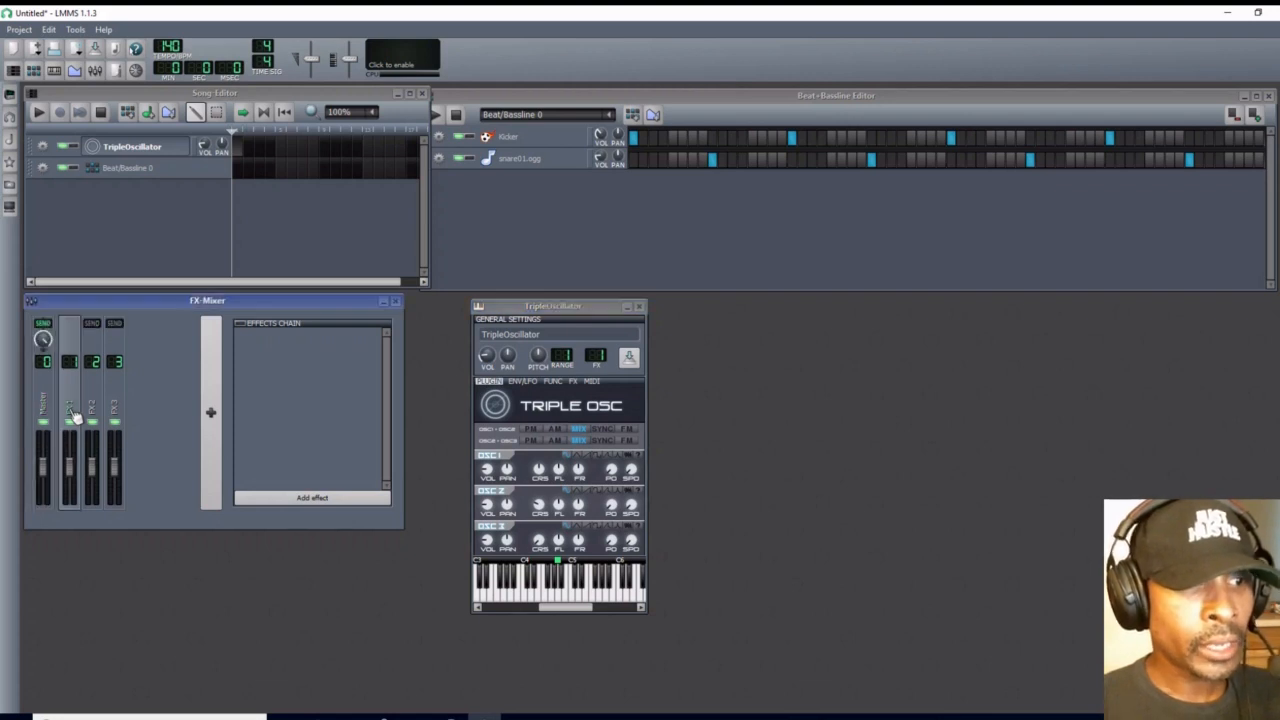
pyautogui.moveTo(645, 328); pyautogui.dragTo(747, 335)
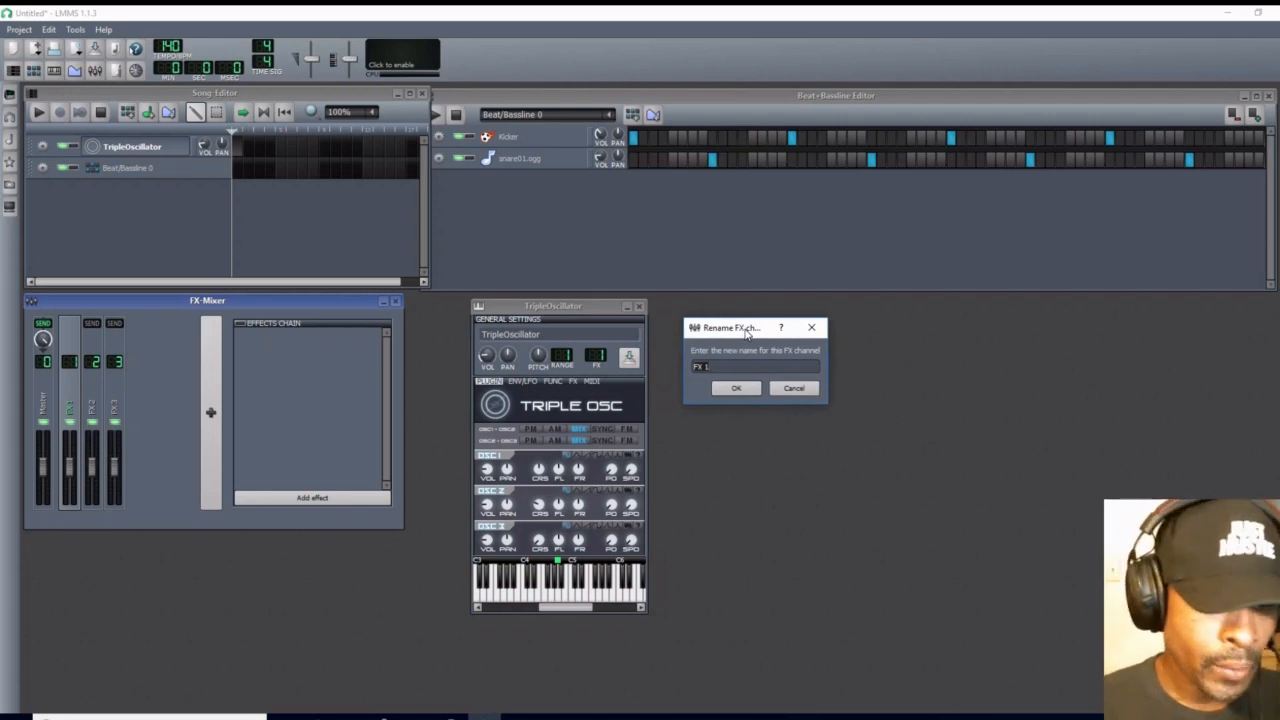
pyautogui.press('BackSpace')
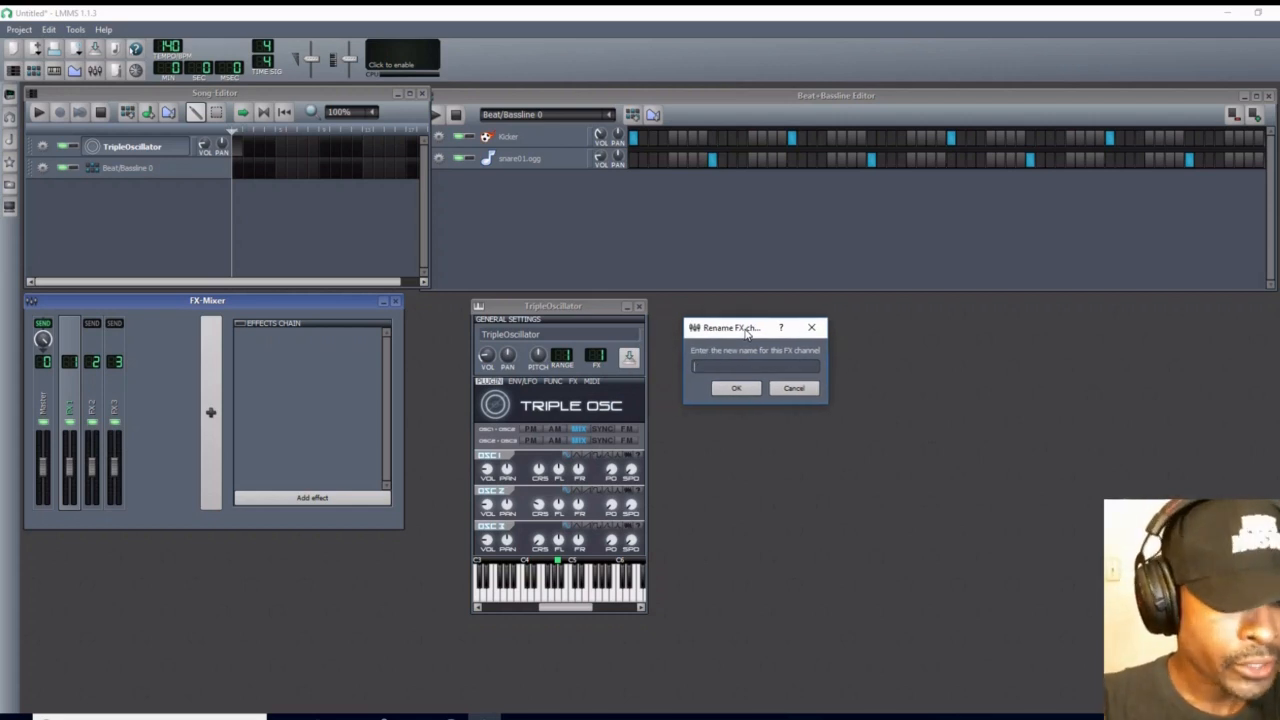
pyautogui.write('T')
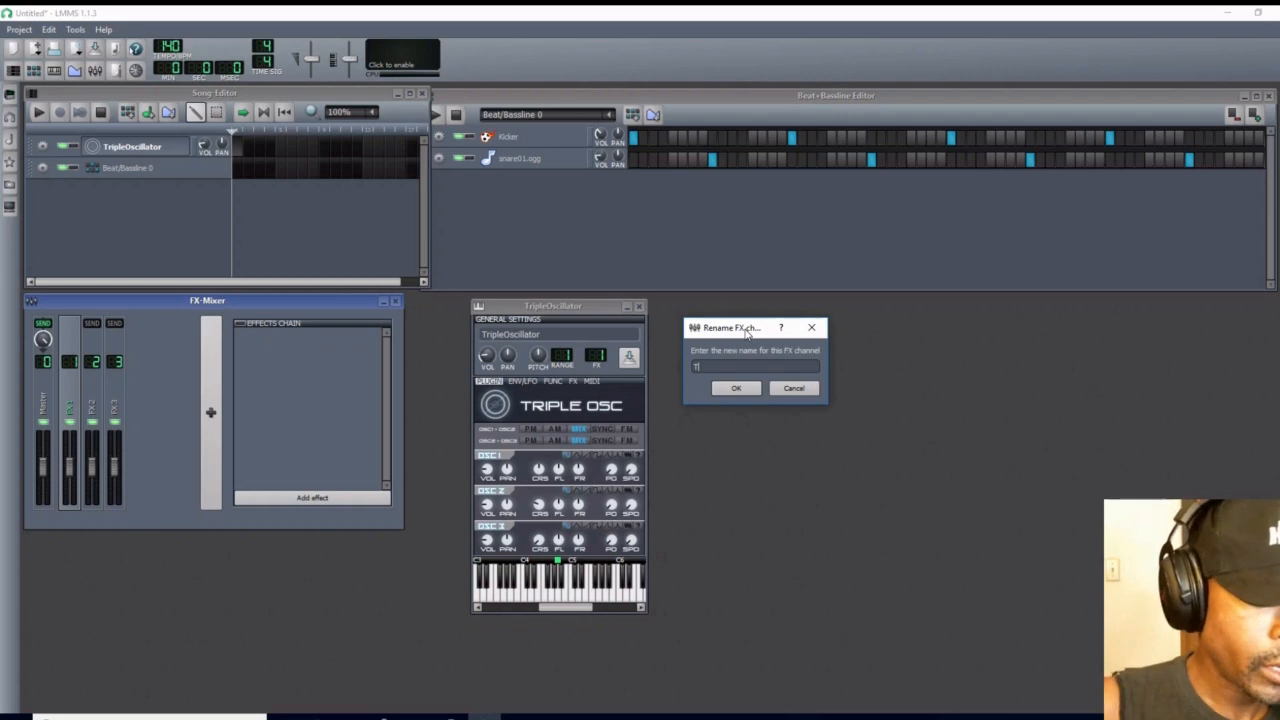
pyautogui.write('O1')
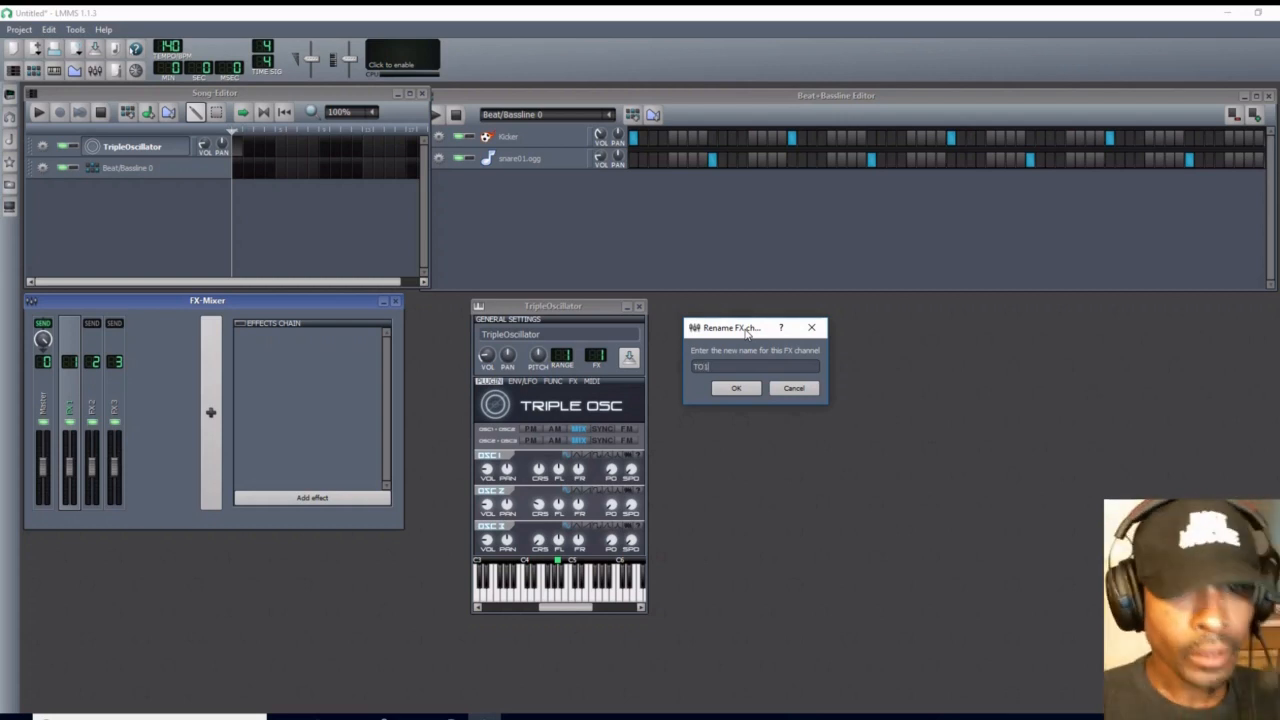
pyautogui.click(737, 389)
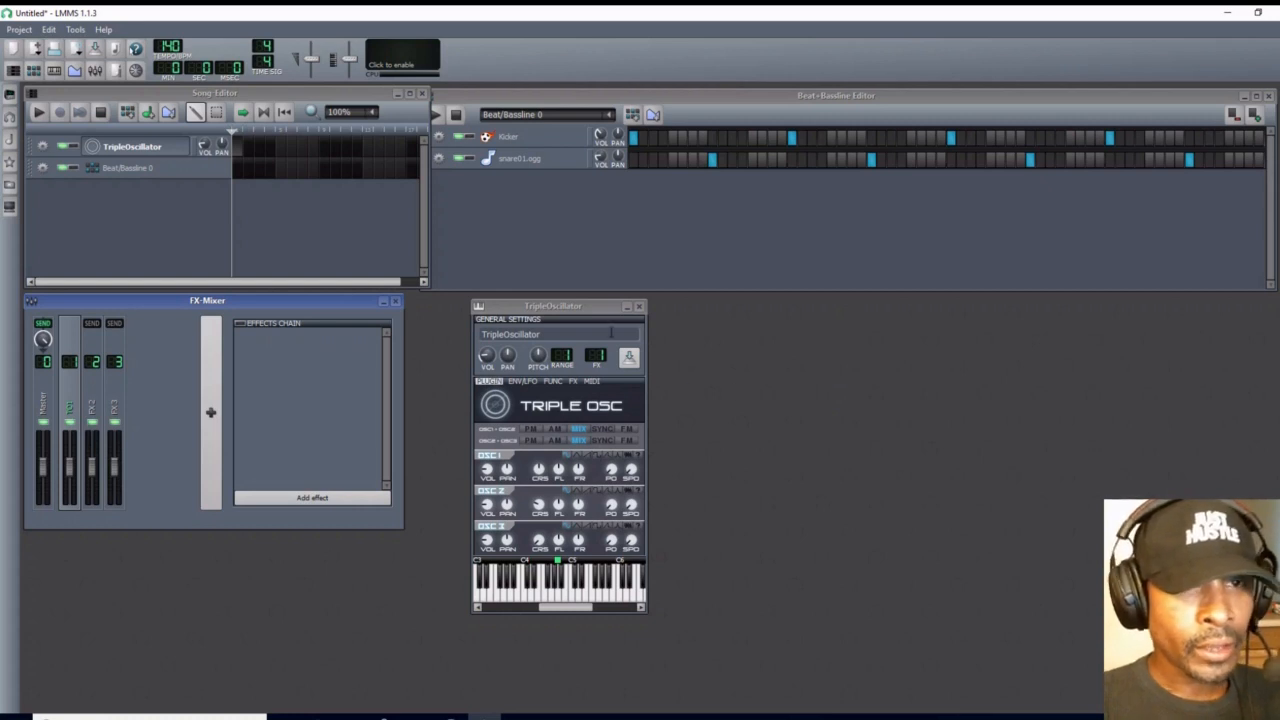
pyautogui.click(639, 306)
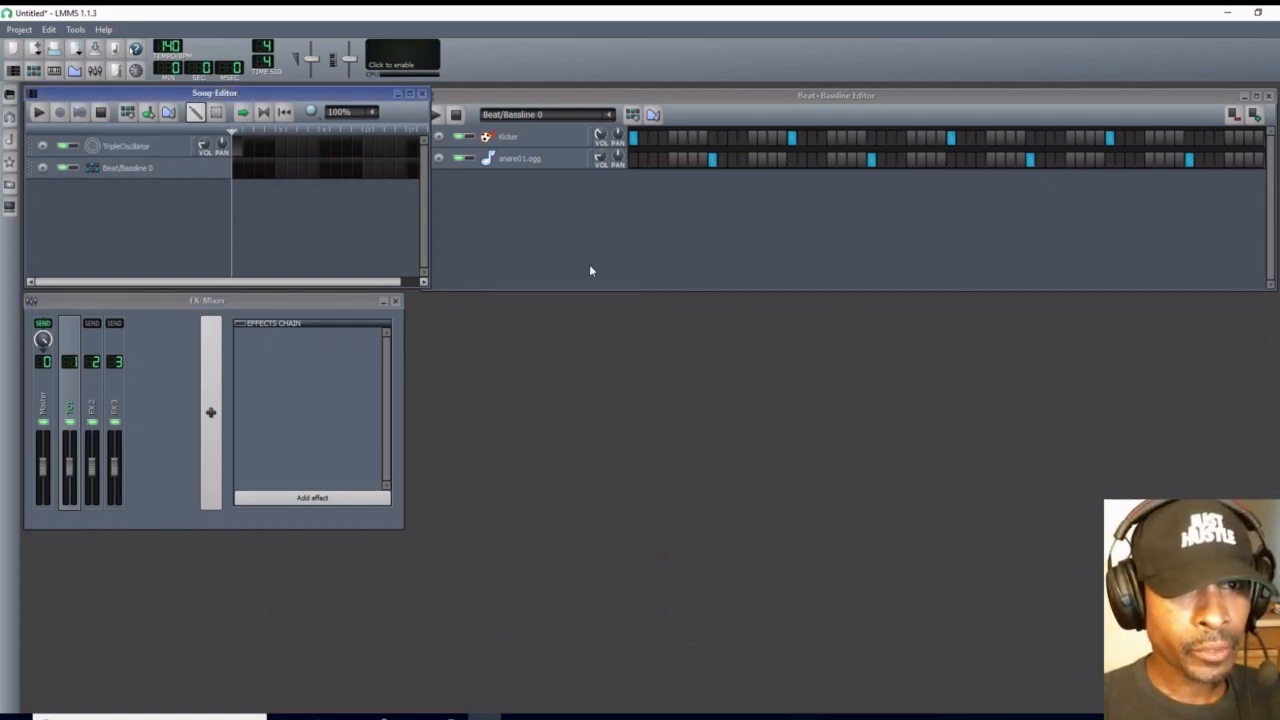
# Open the Kicker instrument and assign it to FX channel 2.
pyautogui.click(541, 147)
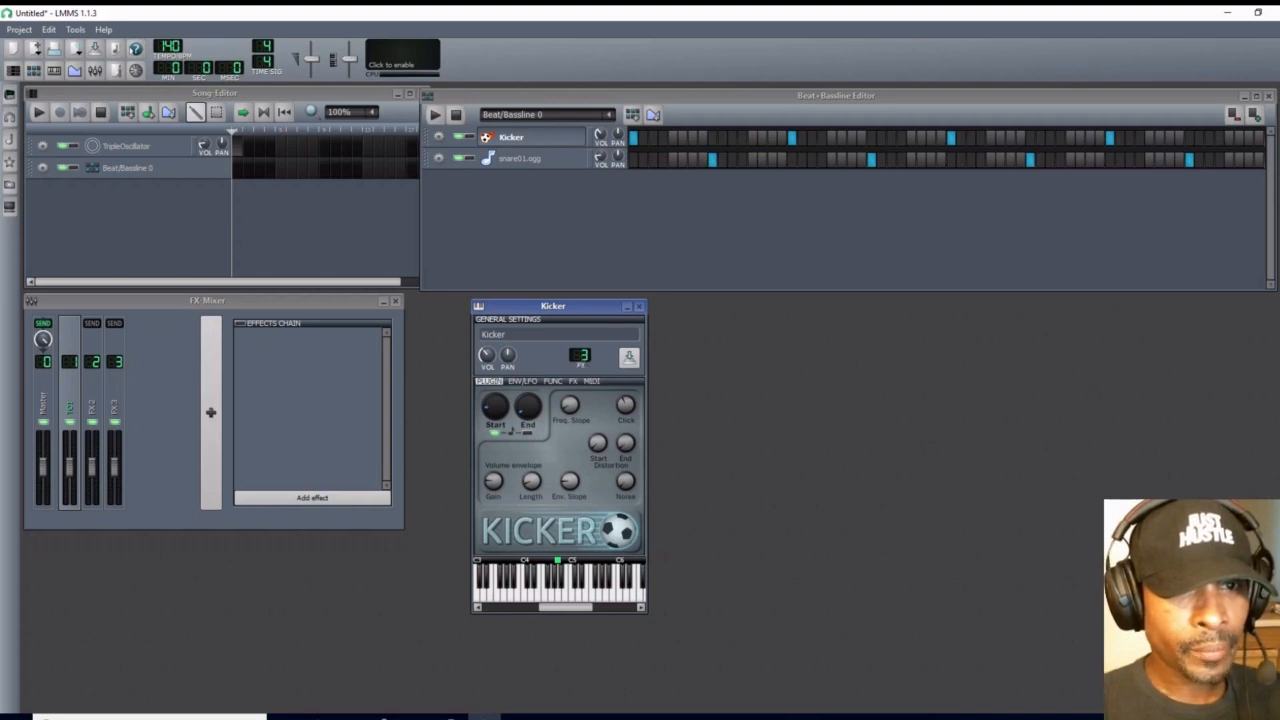
pyautogui.moveTo(581, 356); pyautogui.dragTo(583, 360)
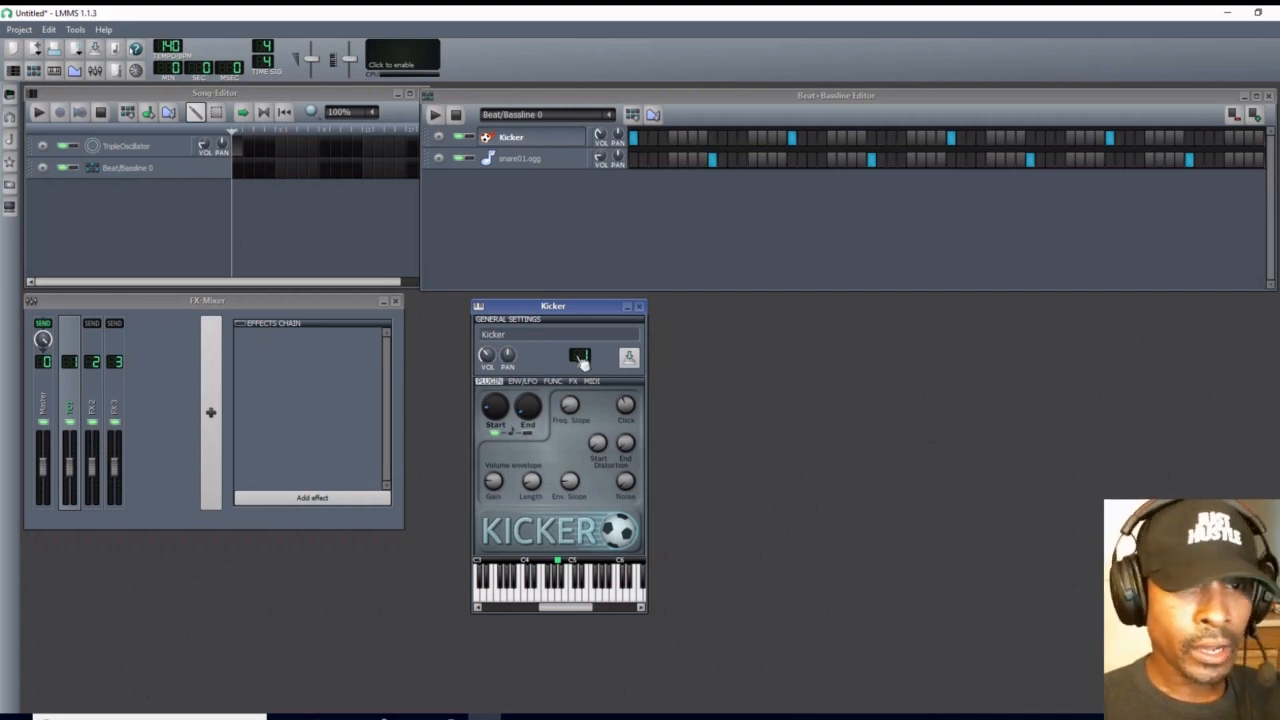
pyautogui.moveTo(581, 356); pyautogui.dragTo(581, 351)
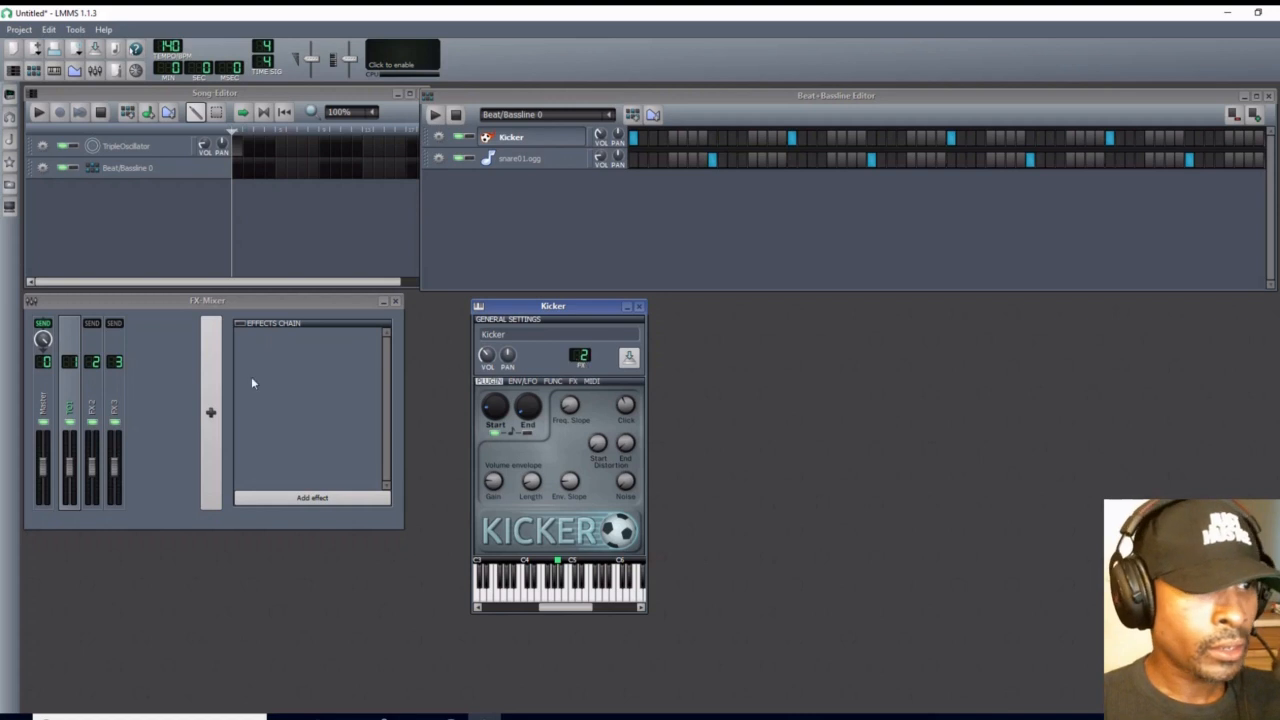
# Rename mixer channel FX 2 as Kick and close the Kicker instrument window.
pyautogui.doubleClick(100, 416)
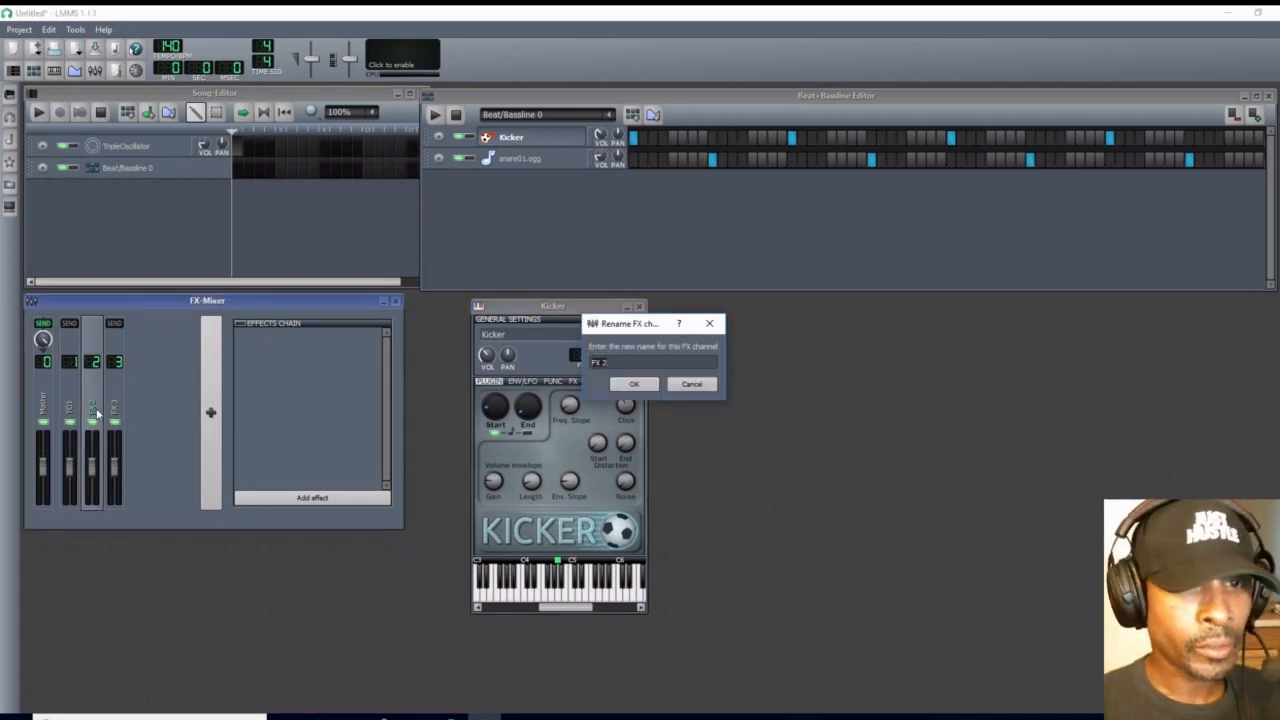
pyautogui.moveTo(649, 325); pyautogui.dragTo(752, 333)
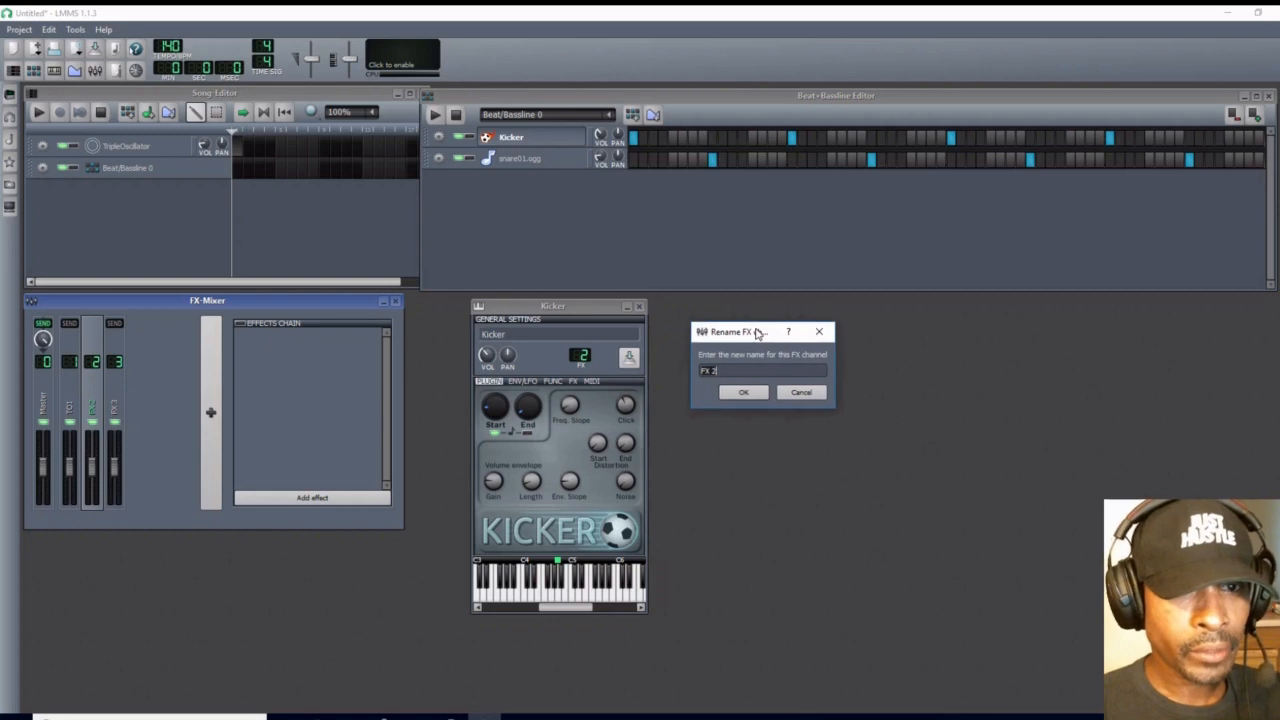
pyautogui.press('BackSpace')
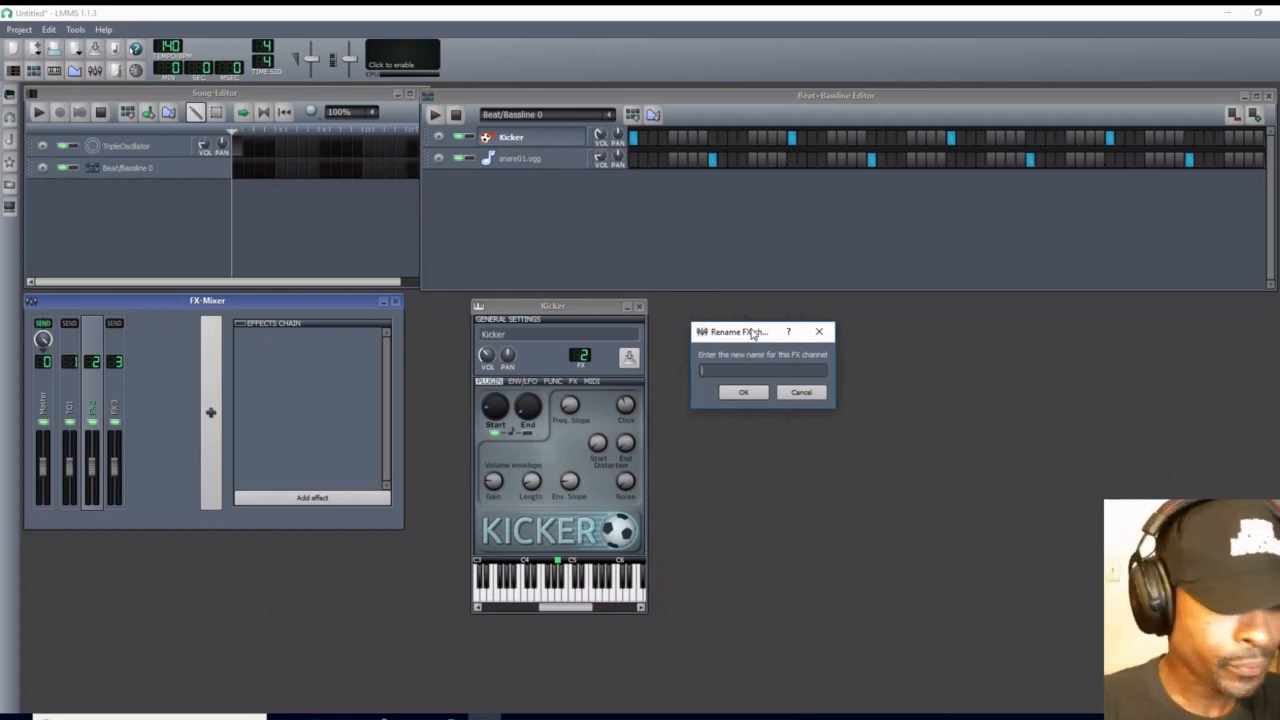
pyautogui.write('ki')
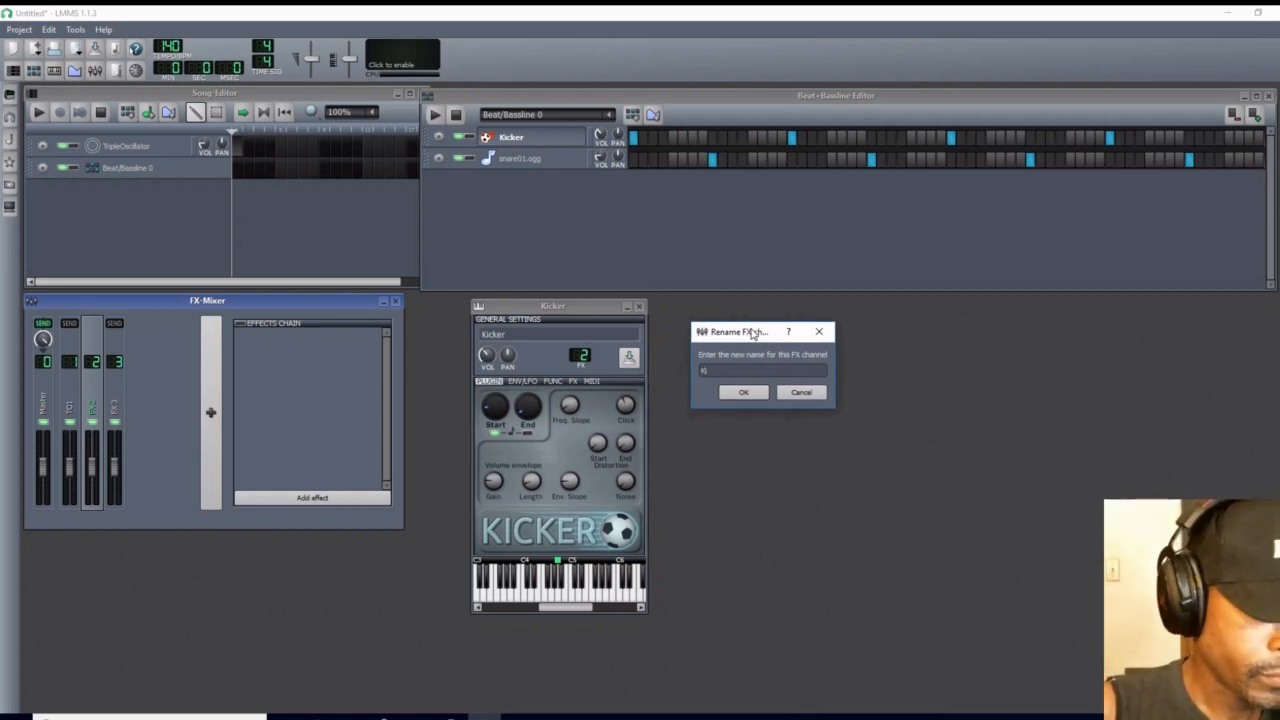
pyautogui.write('ck')
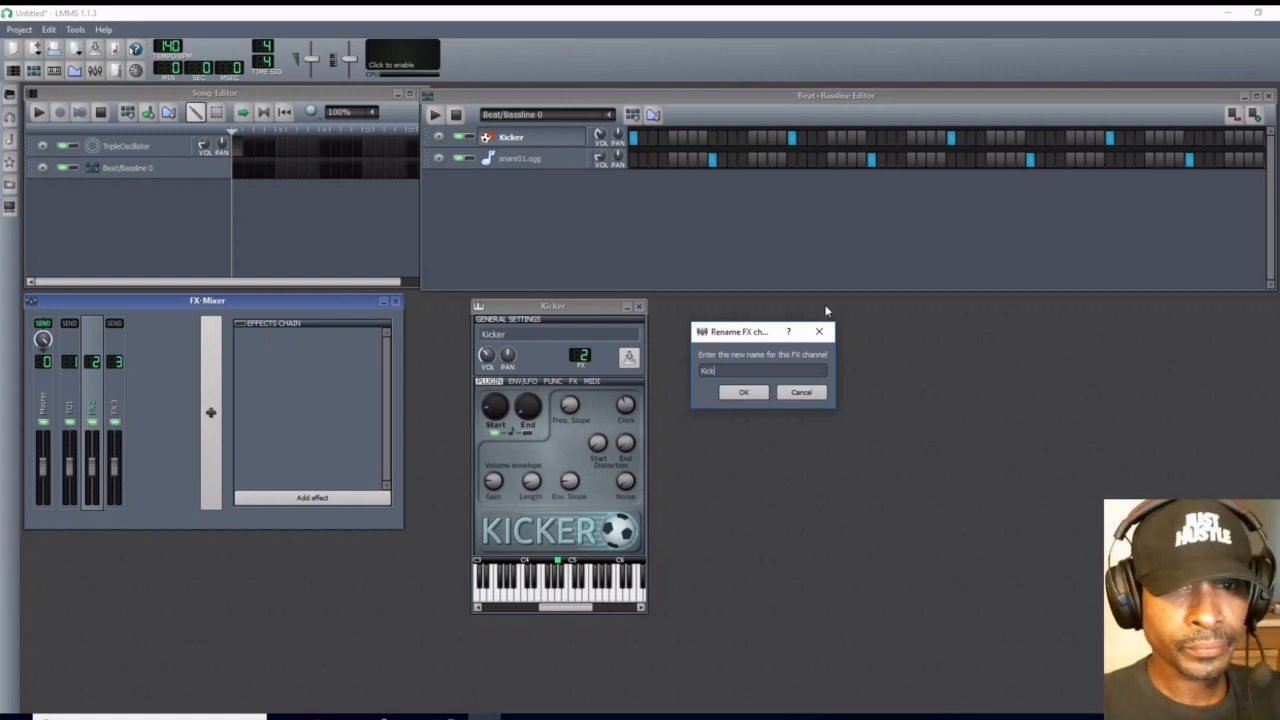
pyautogui.click(736, 391)
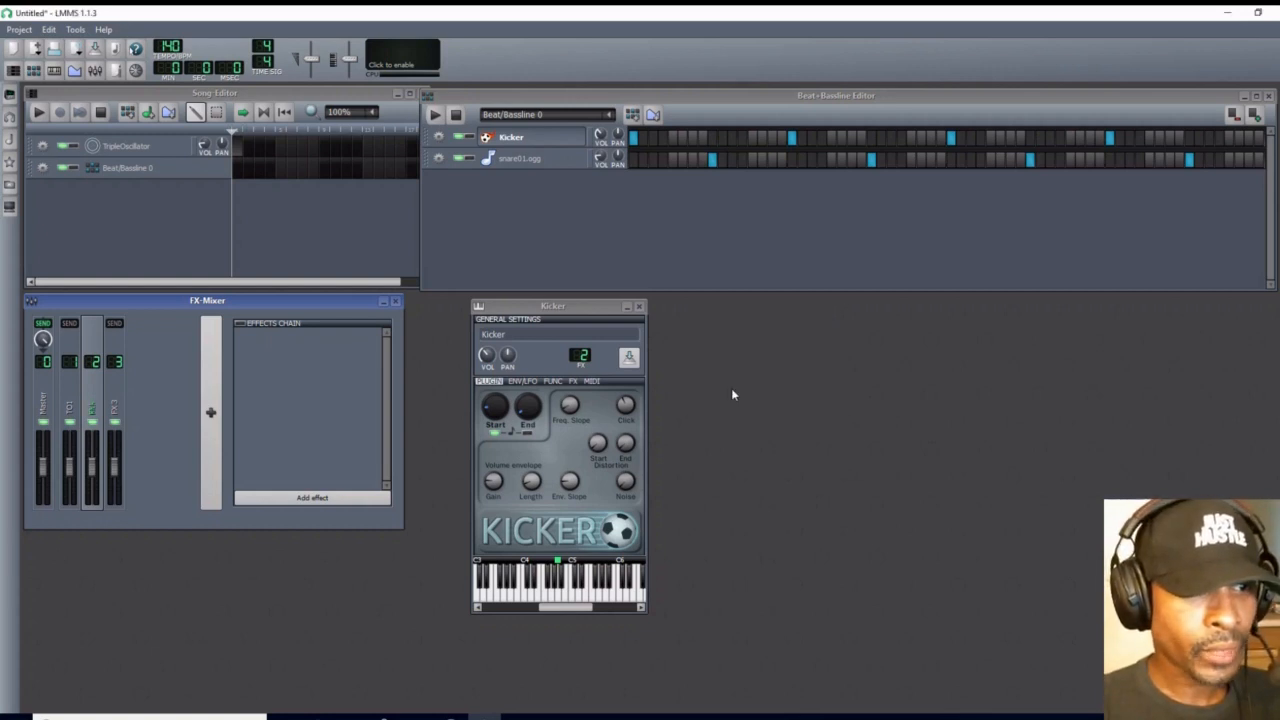
pyautogui.click(639, 307)
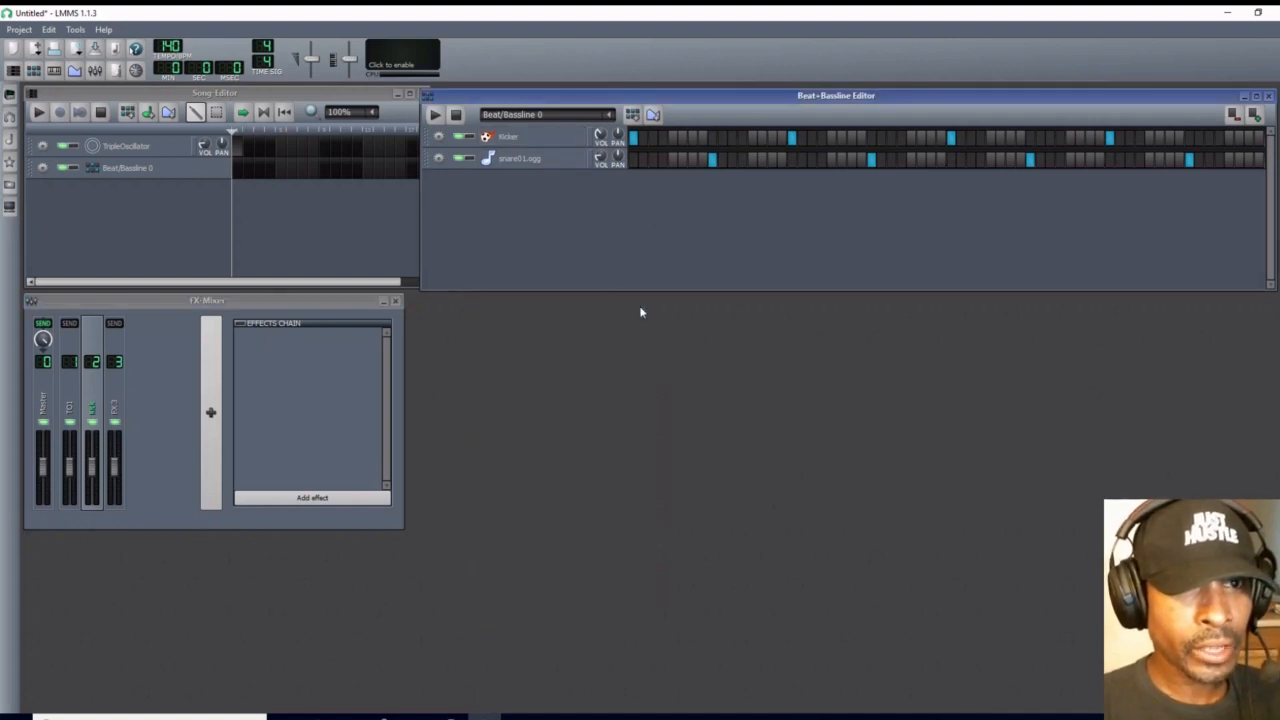
# Check the snare01.ogg instrument's FX channel, rename mixer channel FX 3 as Snare and close the instrument window.
pyautogui.click(531, 160)
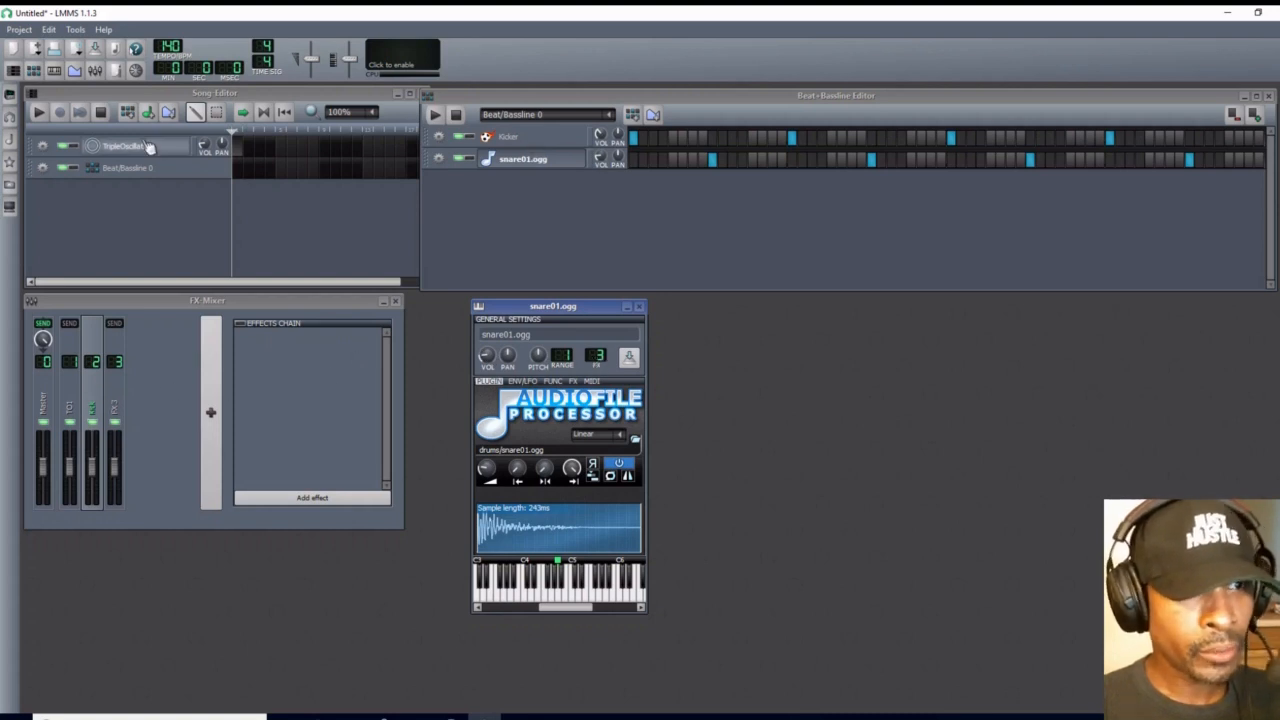
pyautogui.doubleClick(116, 408)
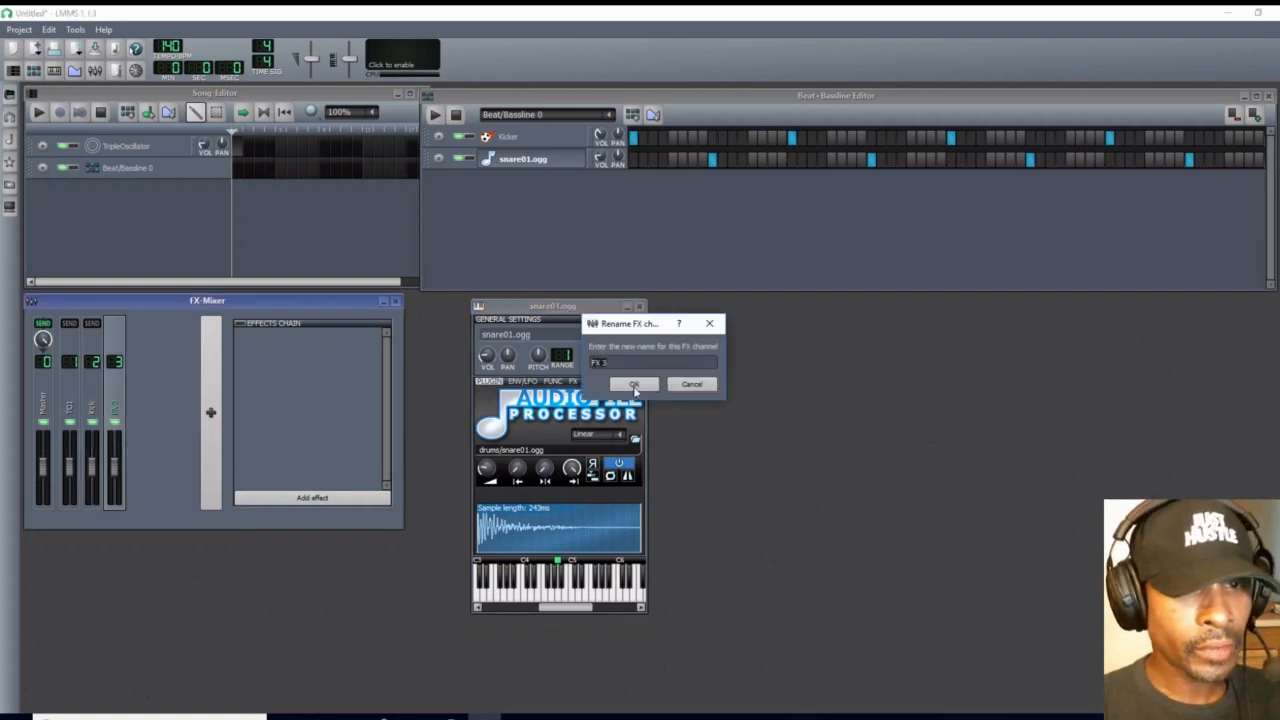
pyautogui.moveTo(650, 324); pyautogui.dragTo(775, 328)
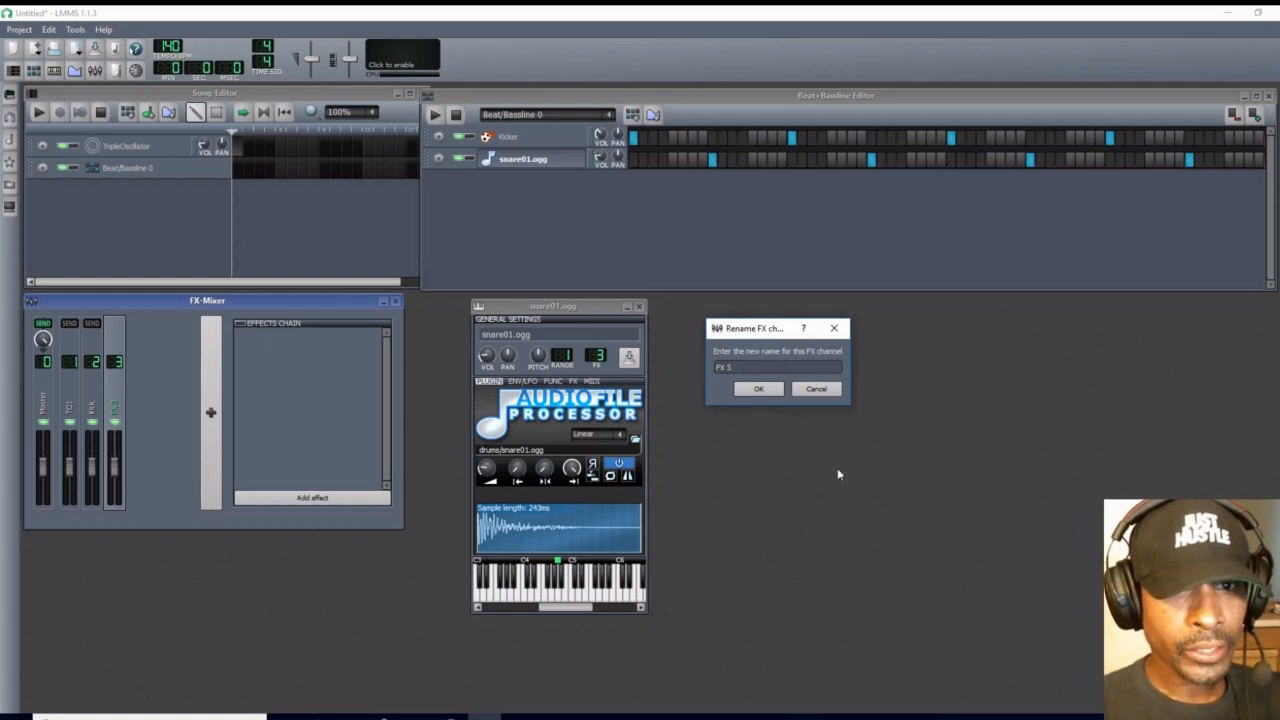
pyautogui.press('BackSpace')
pyautogui.press('BackSpace')
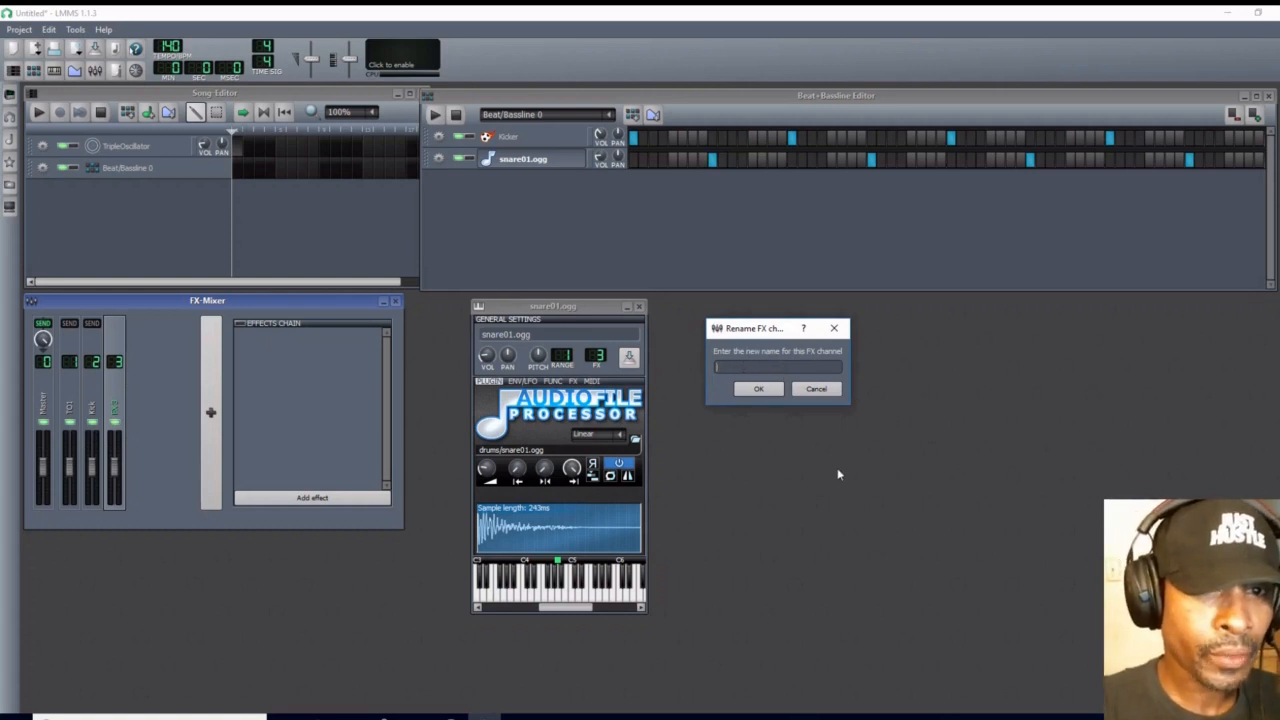
pyautogui.write('Sna')
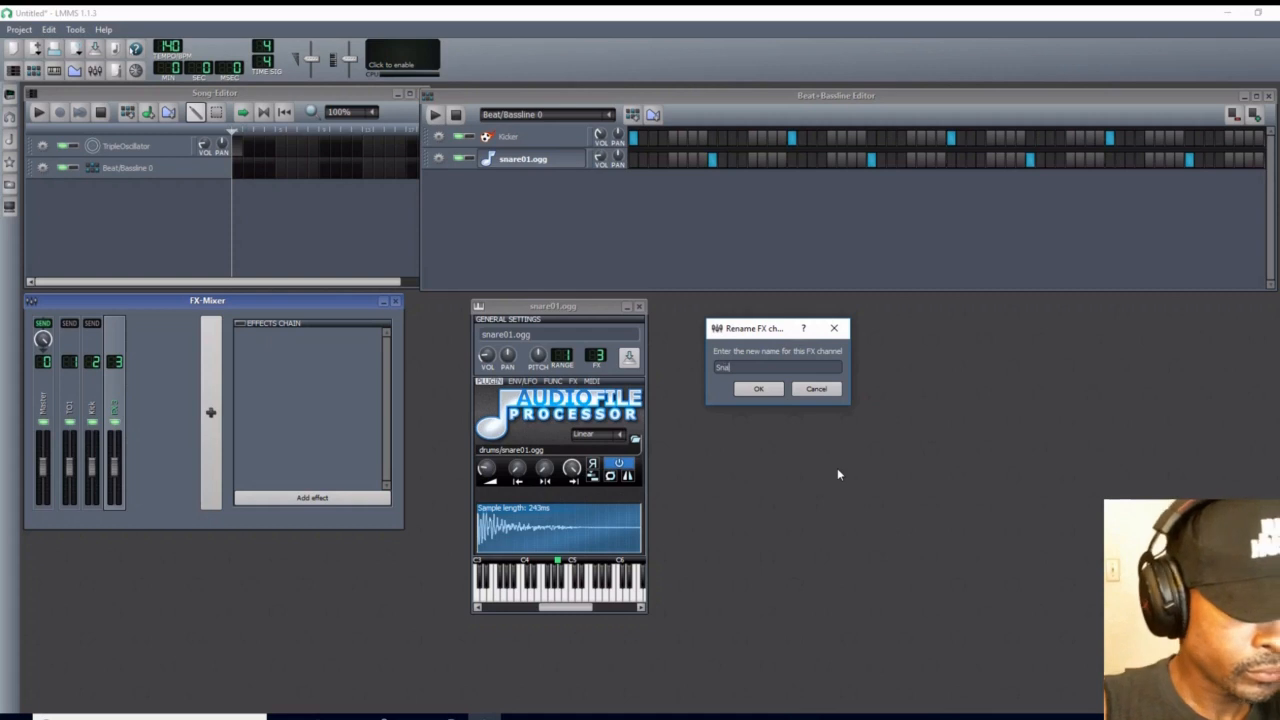
pyautogui.write('re')
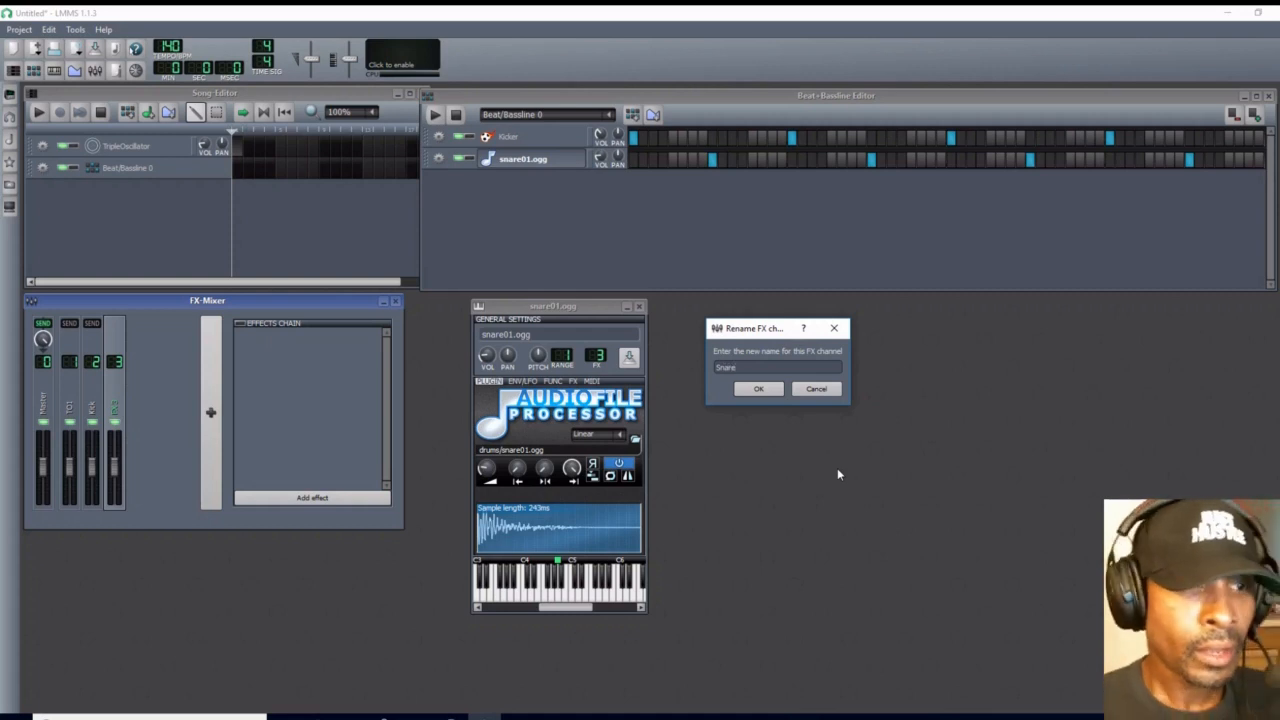
pyautogui.click(758, 390)
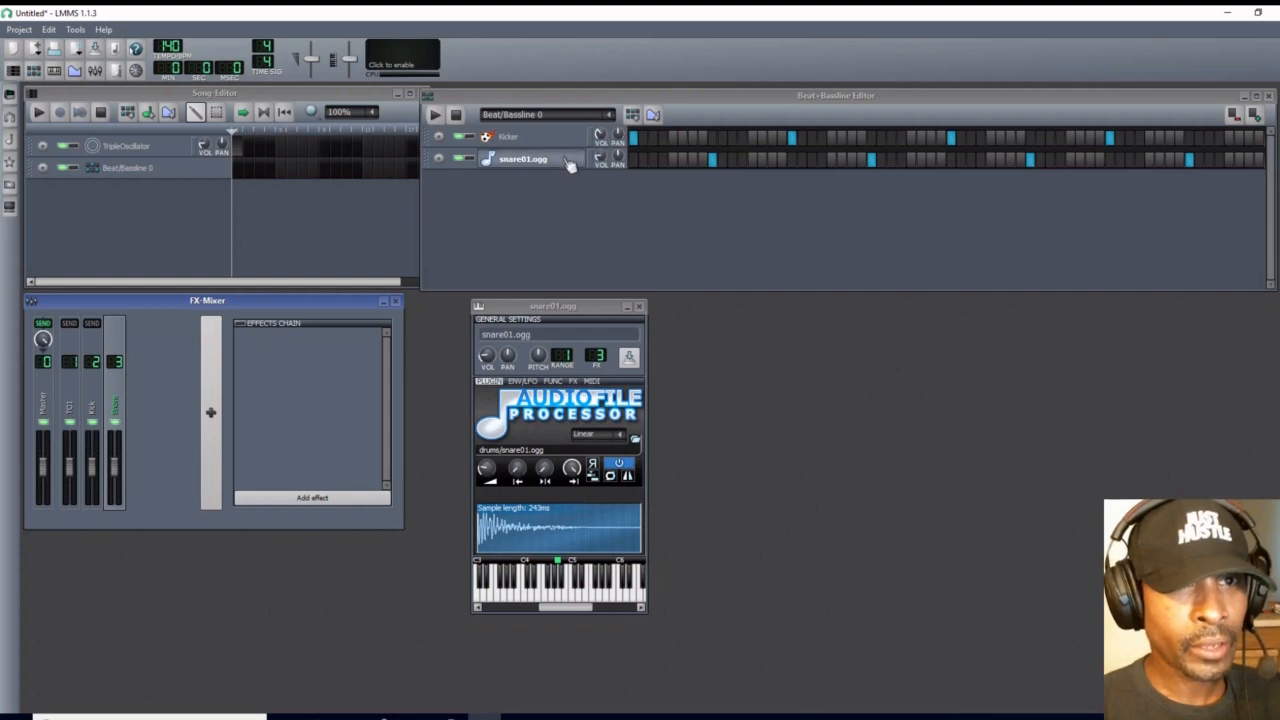
pyautogui.click(638, 305)
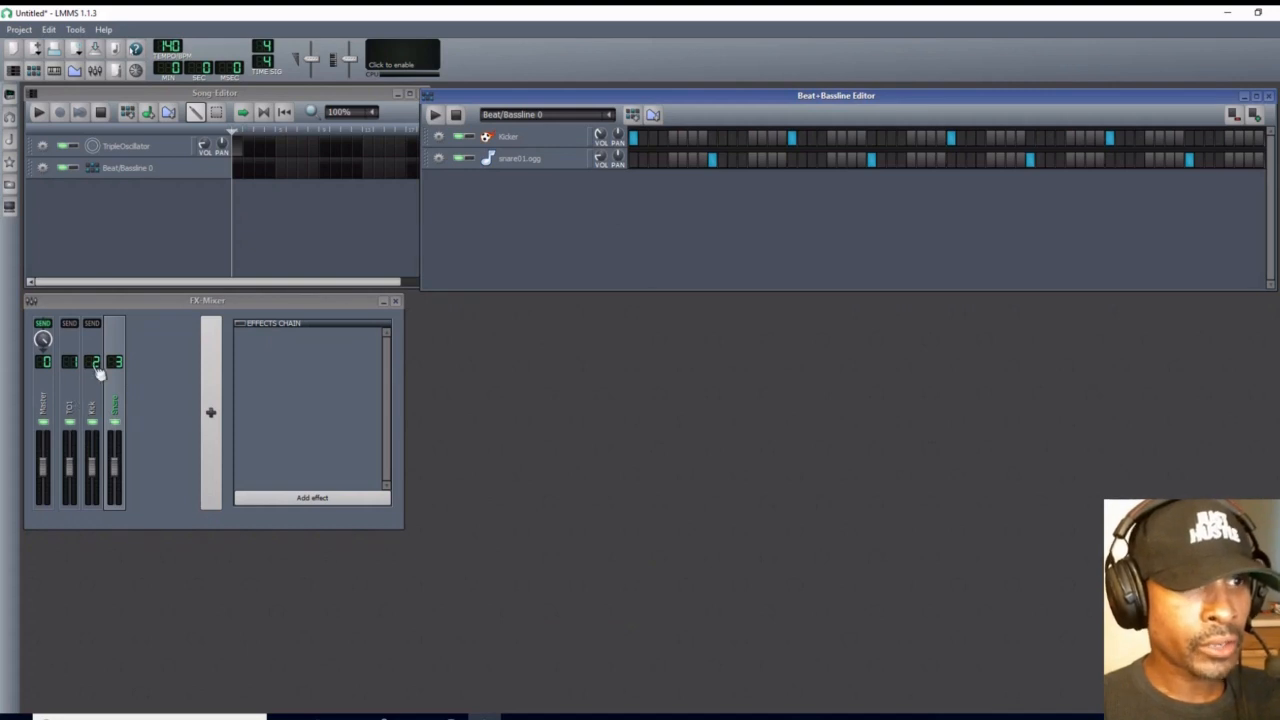
# Compare the FX channel settings in the TripleOscillator, Kicker and snare01.ogg instrument windows, and close the Kicker and TripleOscillator windows.
pyautogui.click(155, 148)
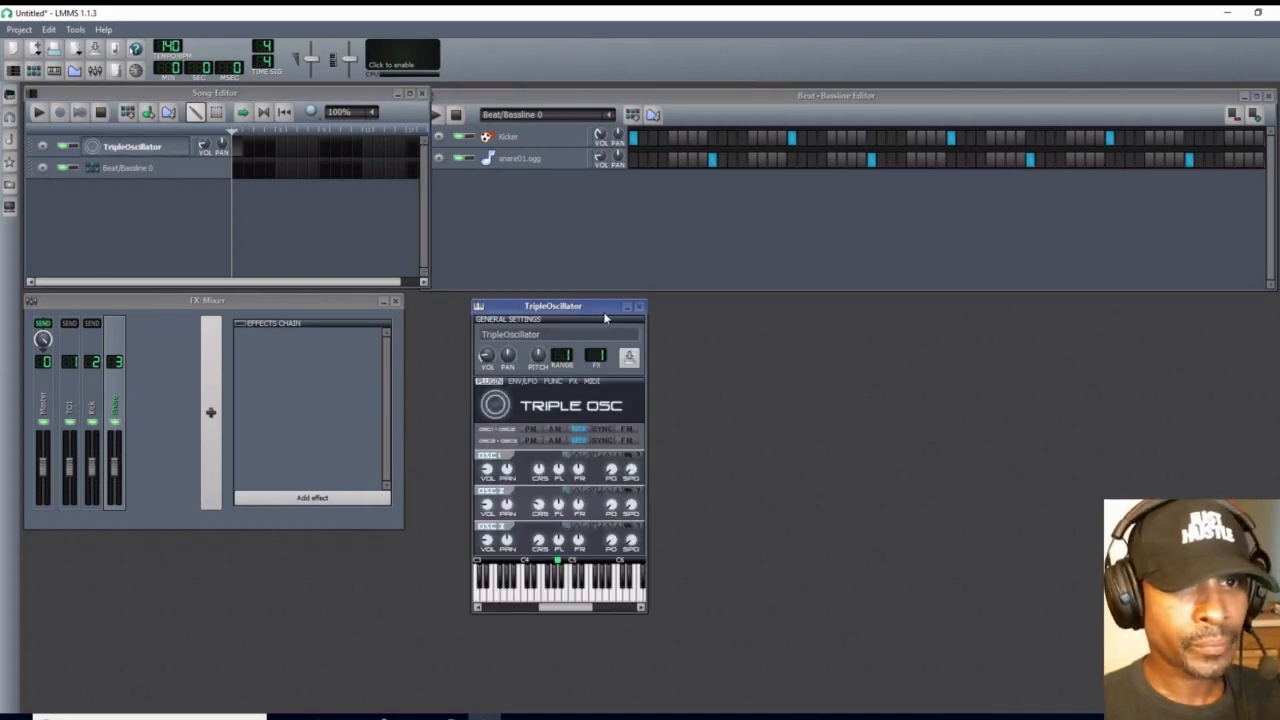
pyautogui.moveTo(538, 307); pyautogui.dragTo(496, 305)
pyautogui.click(540, 140)
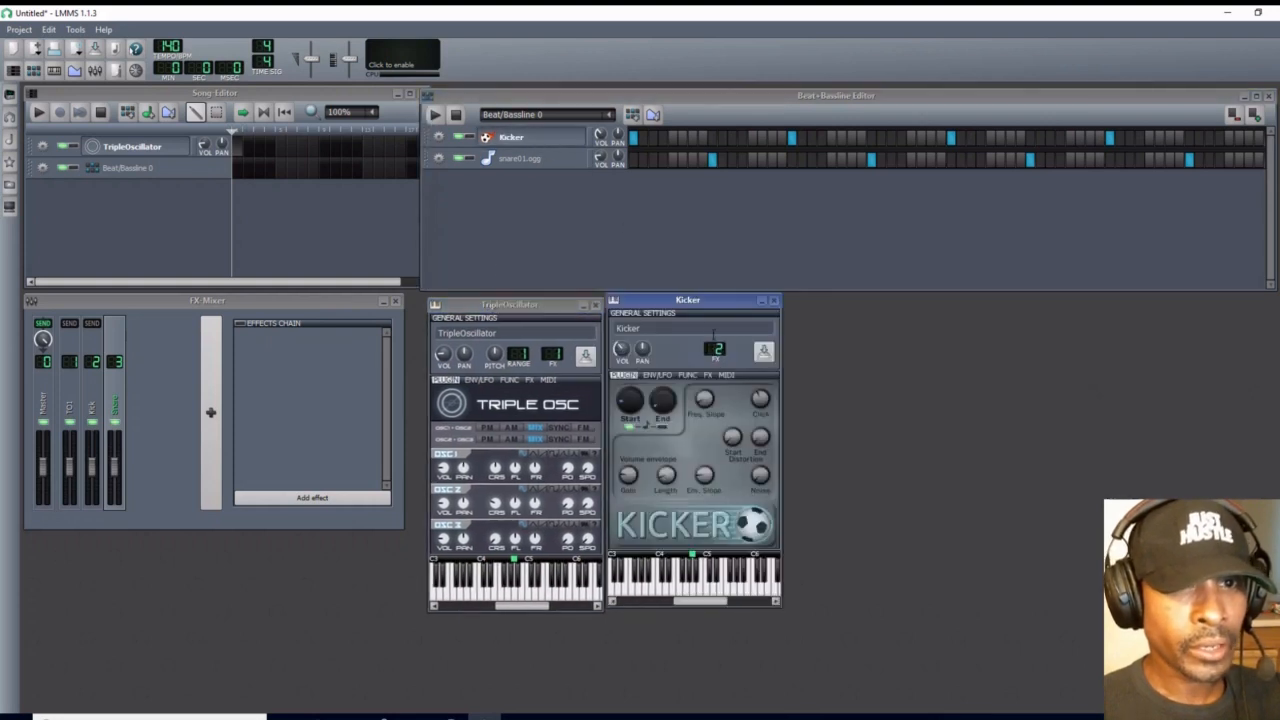
pyautogui.click(545, 160)
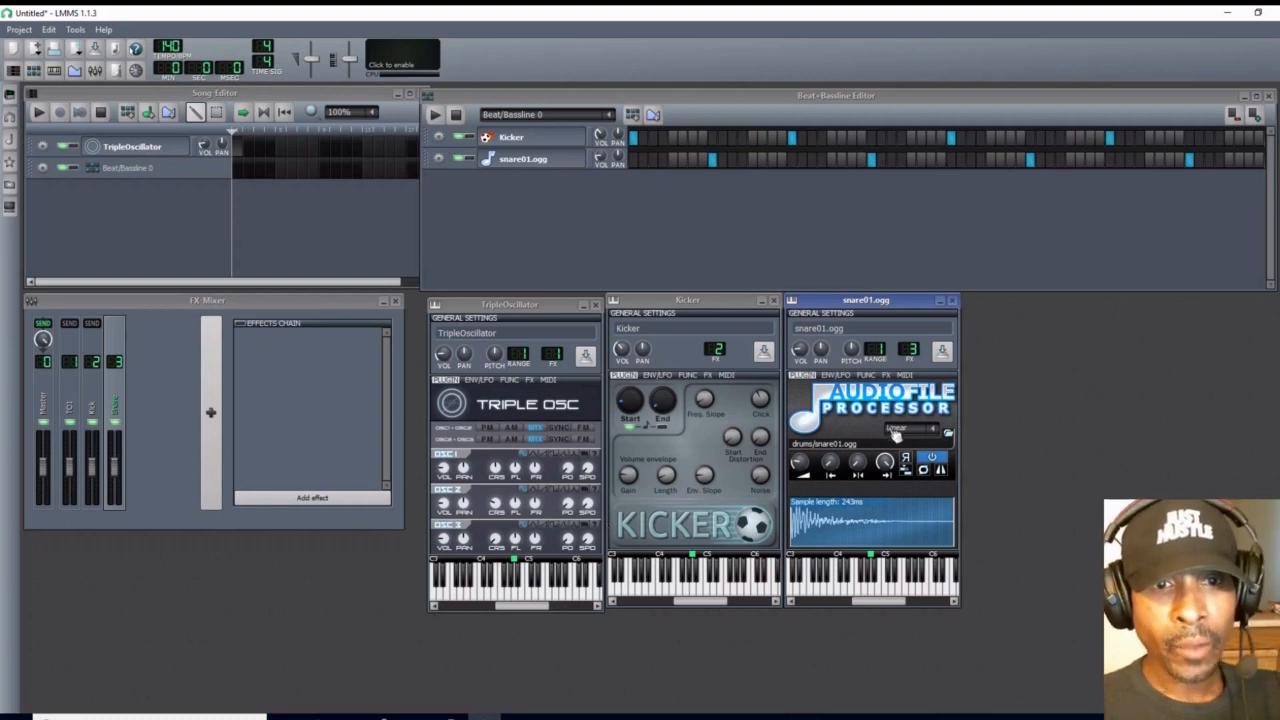
pyautogui.click(773, 300)
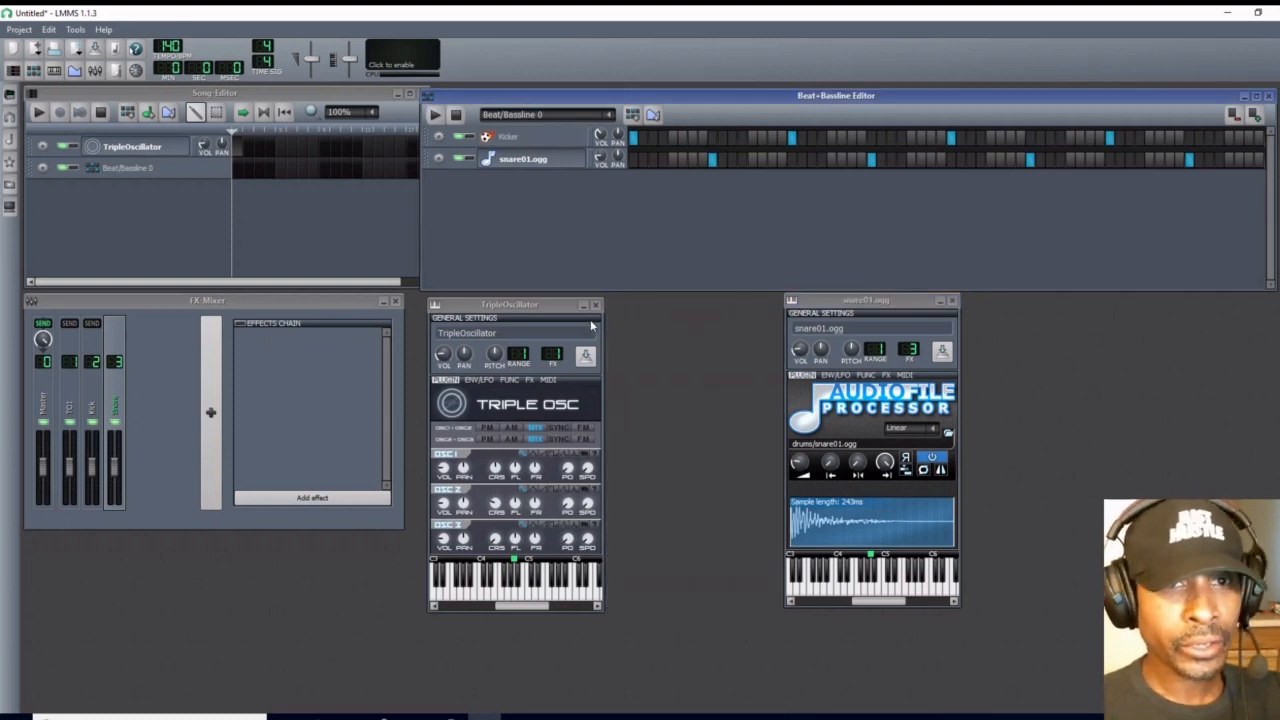
pyautogui.click(596, 304)
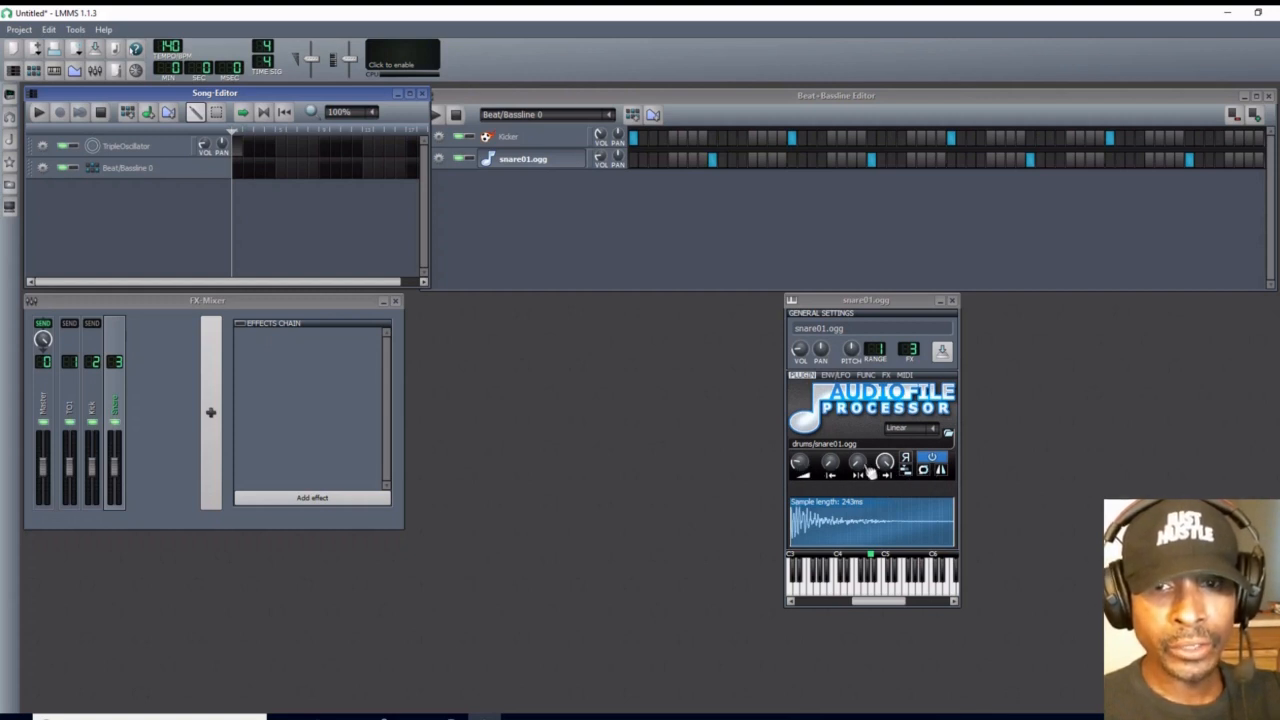
# Reset the snare01.ogg sample's Amplify to 100% and close its instrument window.
pyautogui.click(800, 466)
pyautogui.moveTo(800, 466)
pyautogui.mouseDown()
pyautogui.moveTo(800, 490)
pyautogui.moveTo(800, 408)
pyautogui.moveTo(806, 476)
pyautogui.mouseUp()
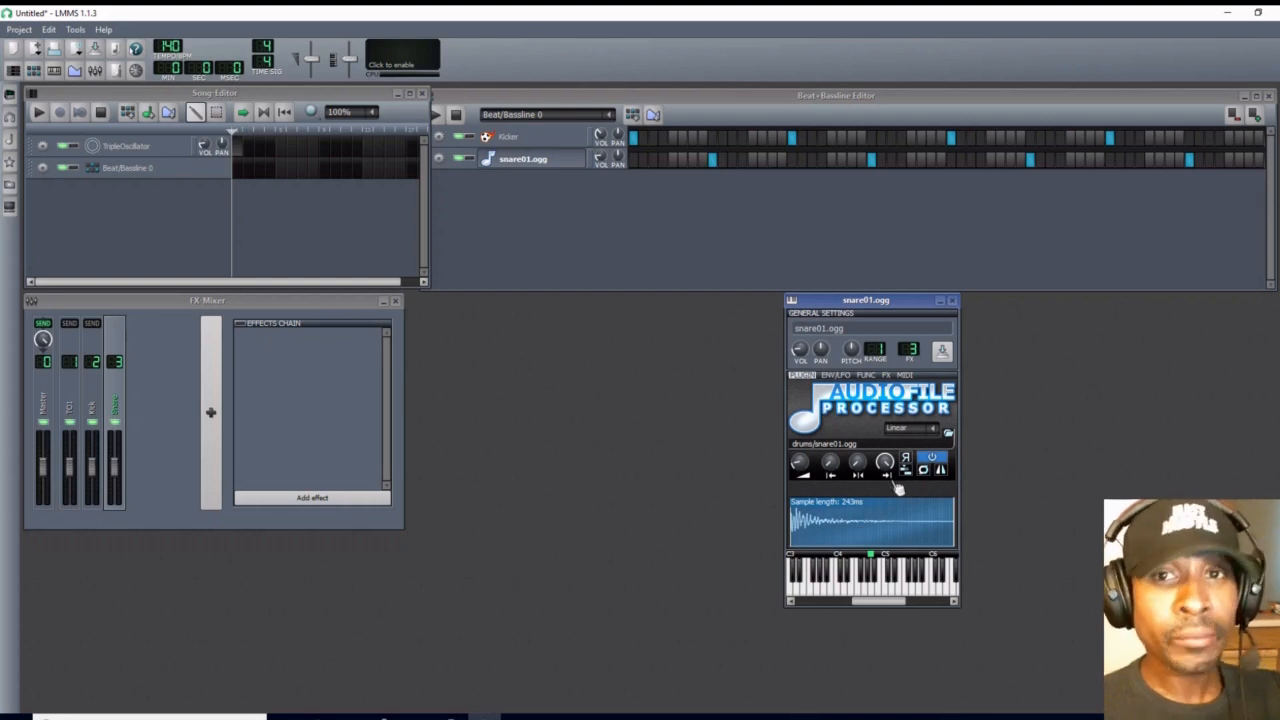
pyautogui.rightClick(801, 466)
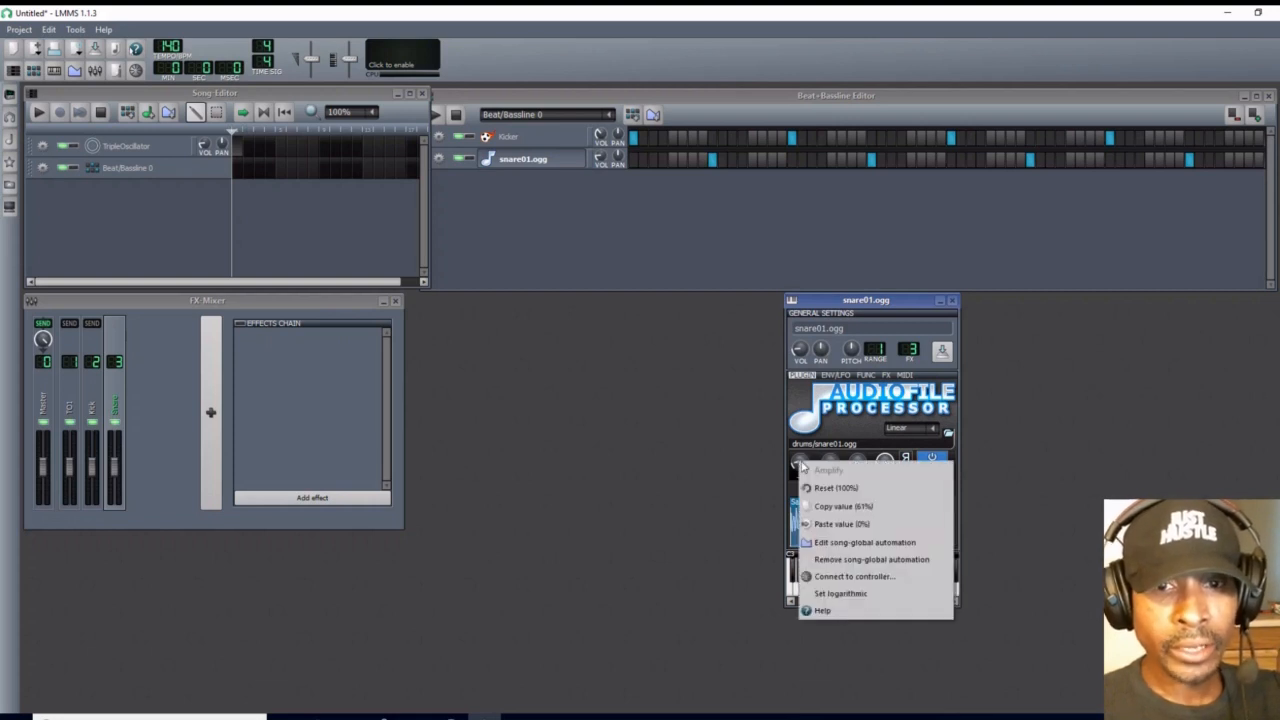
pyautogui.click(852, 489)
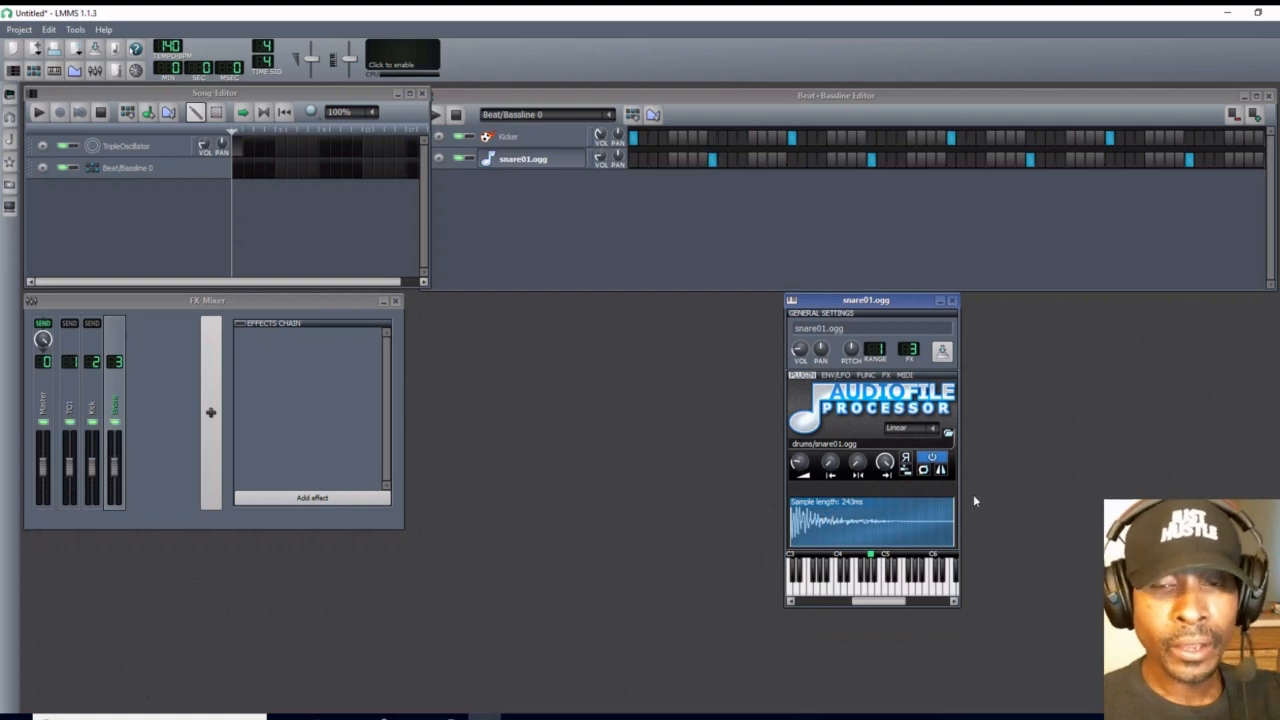
pyautogui.click(953, 301)
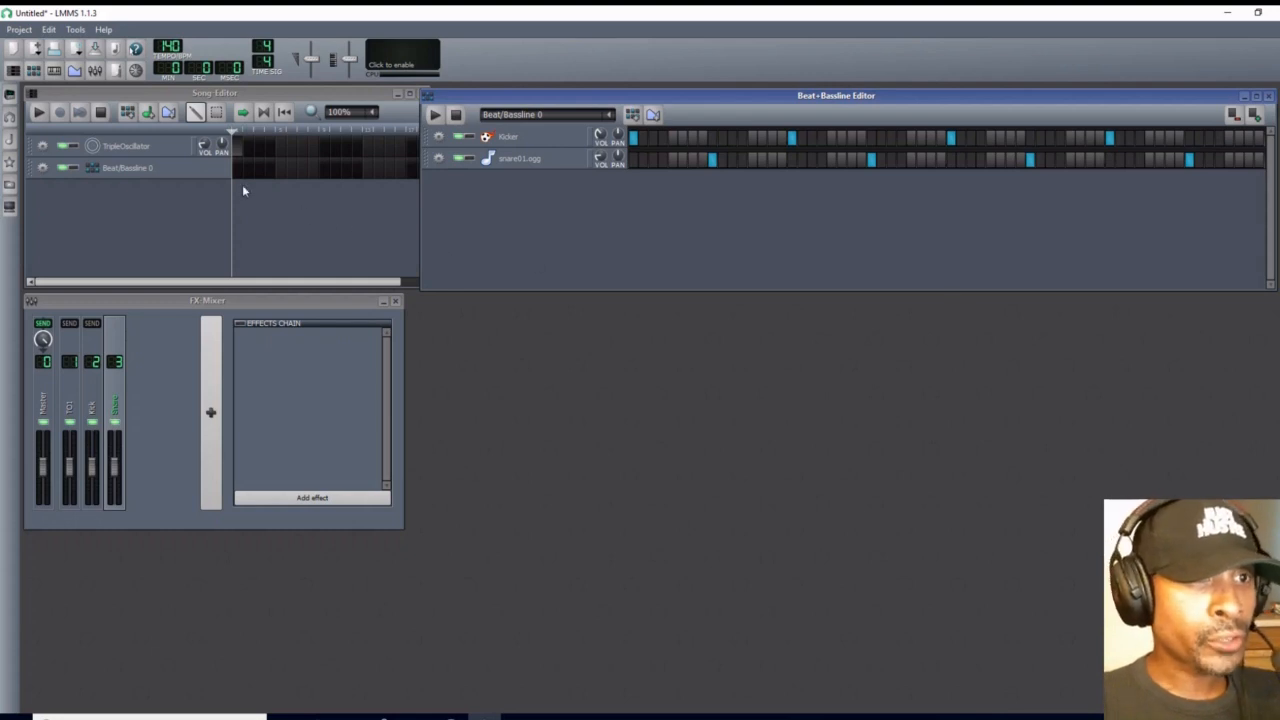
# Open the TripleOscillator pattern in the Piano-Roll, arrange it above the Beat+Bassline Editor and make it stay on top.
pyautogui.moveTo(763, 97); pyautogui.dragTo(738, 485)
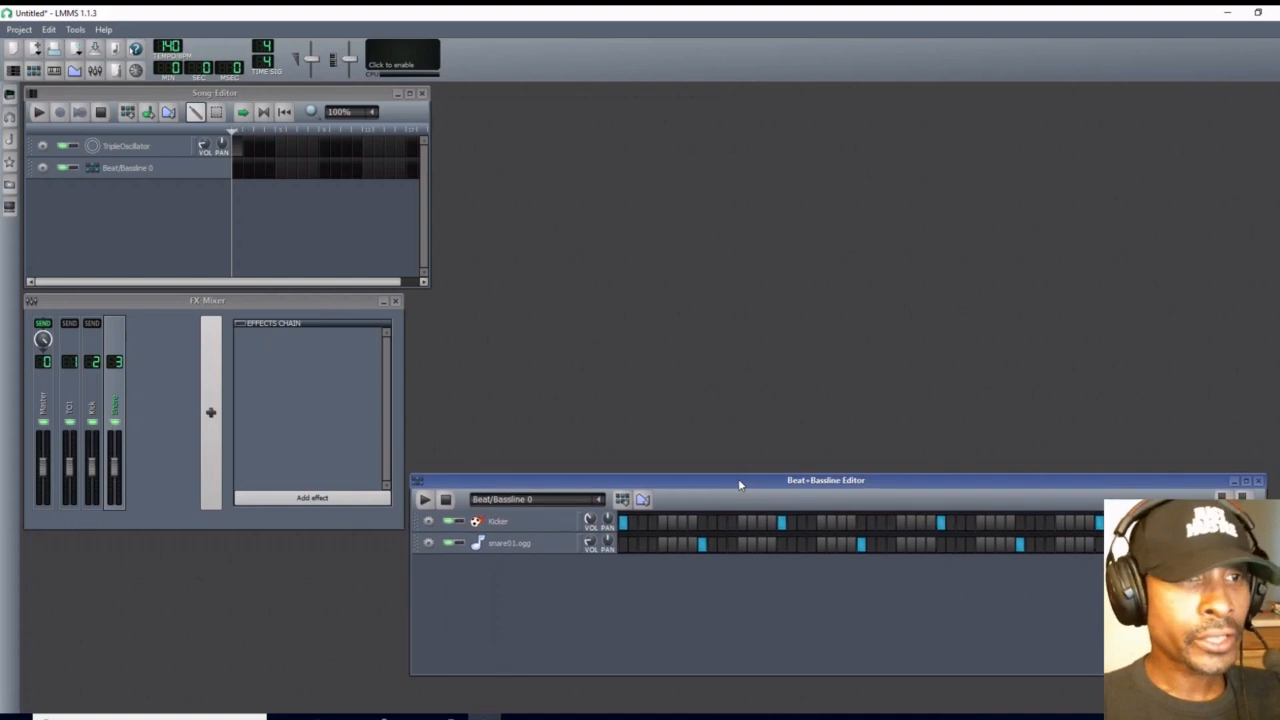
pyautogui.doubleClick(240, 152)
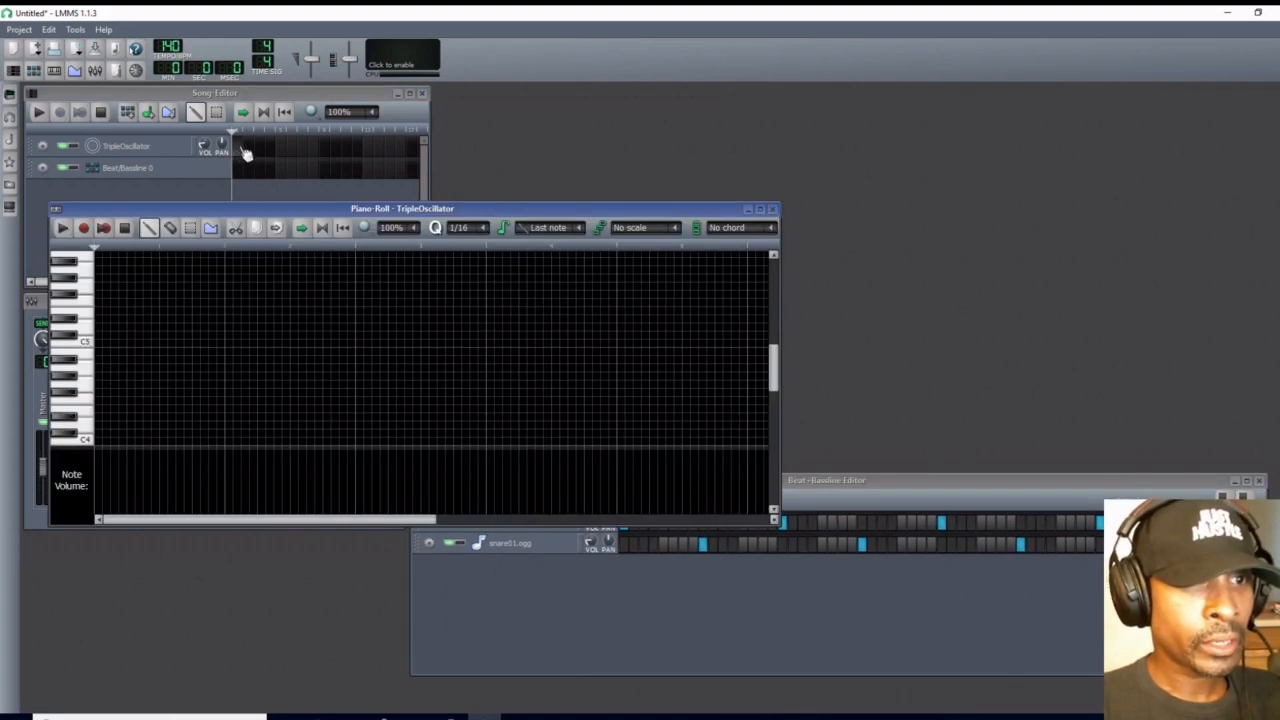
pyautogui.moveTo(296, 218); pyautogui.dragTo(733, 112)
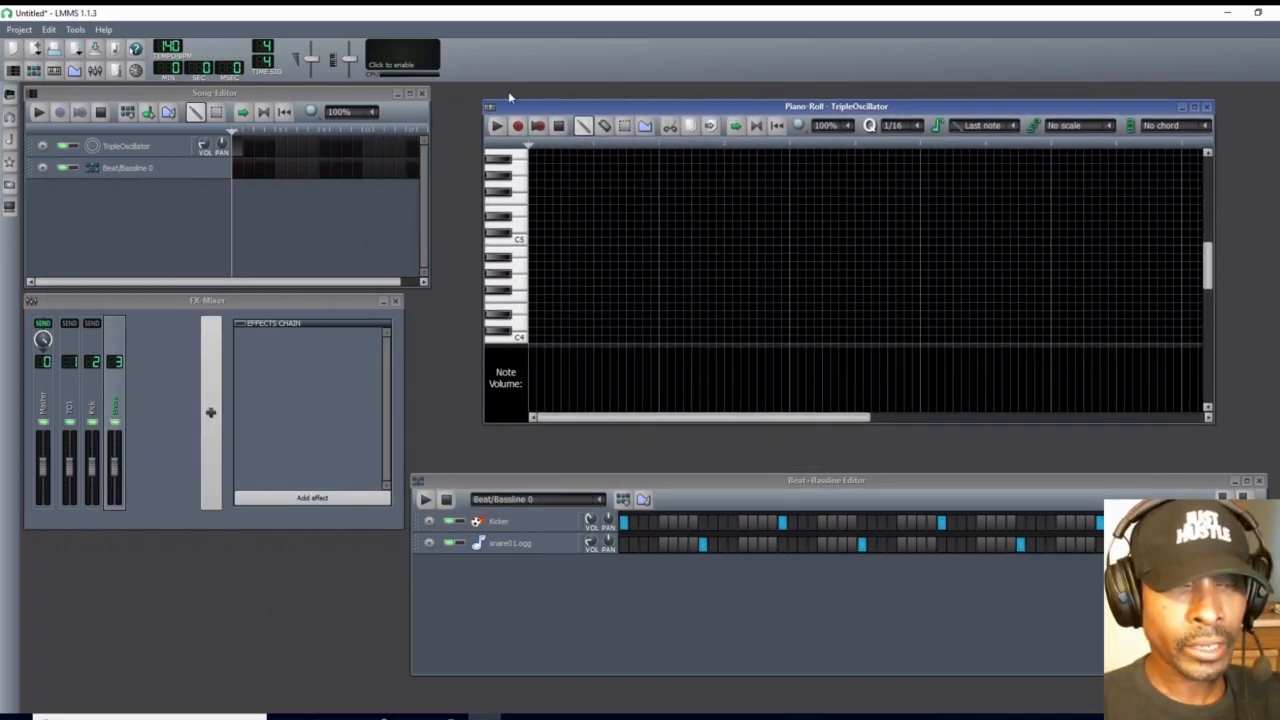
pyautogui.click(490, 108)
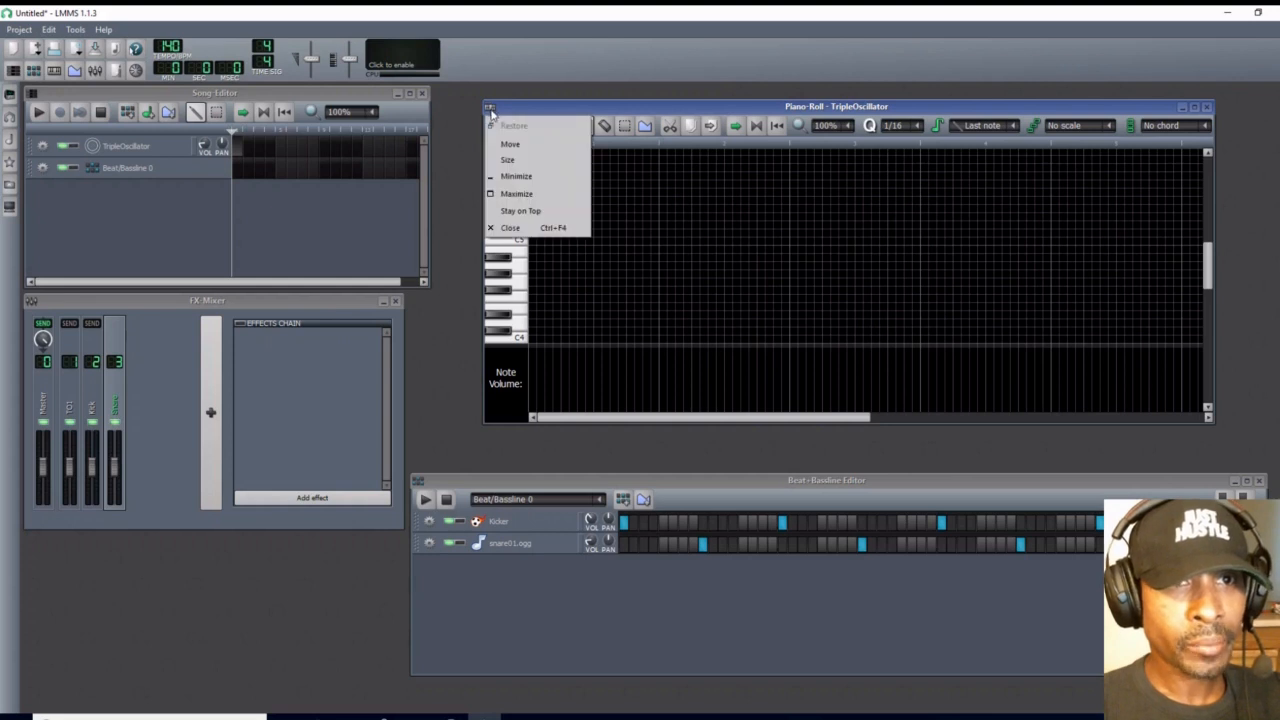
pyautogui.click(520, 211)
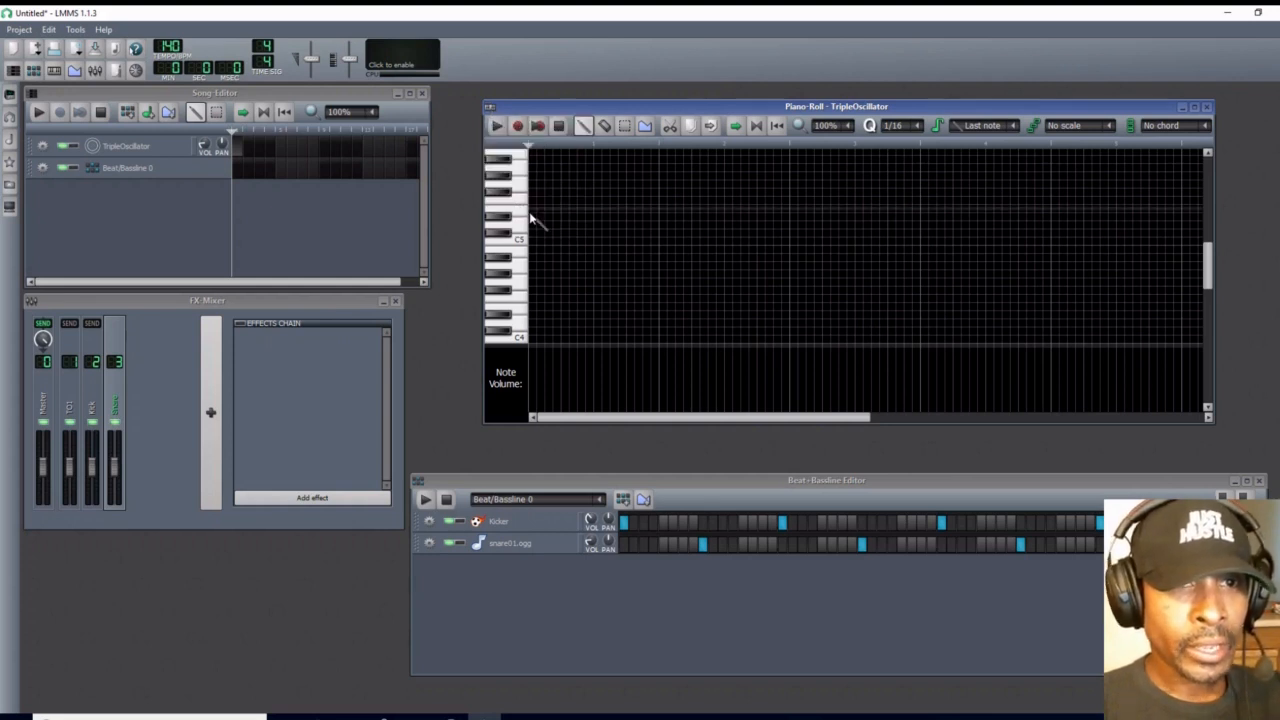
# Place a first note on A4 at the pattern's start and mark the Melodic minor scale from A4.
pyautogui.click(534, 267)
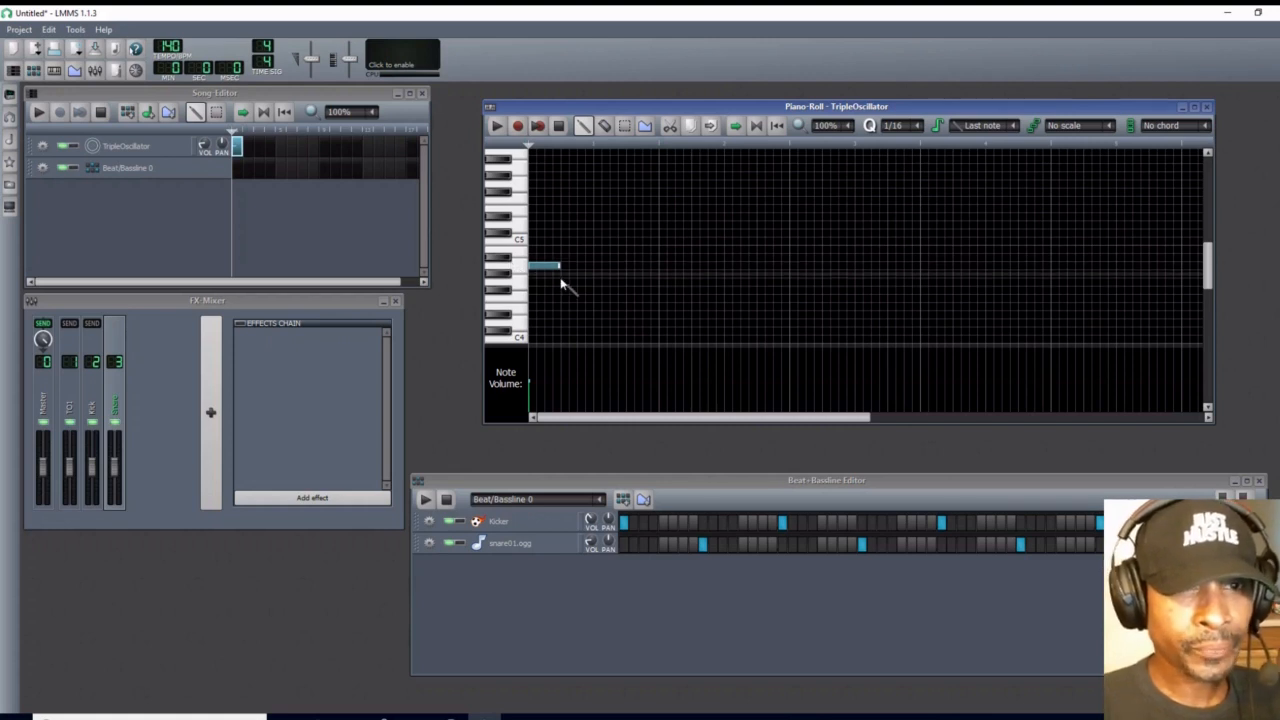
pyautogui.click(1112, 128)
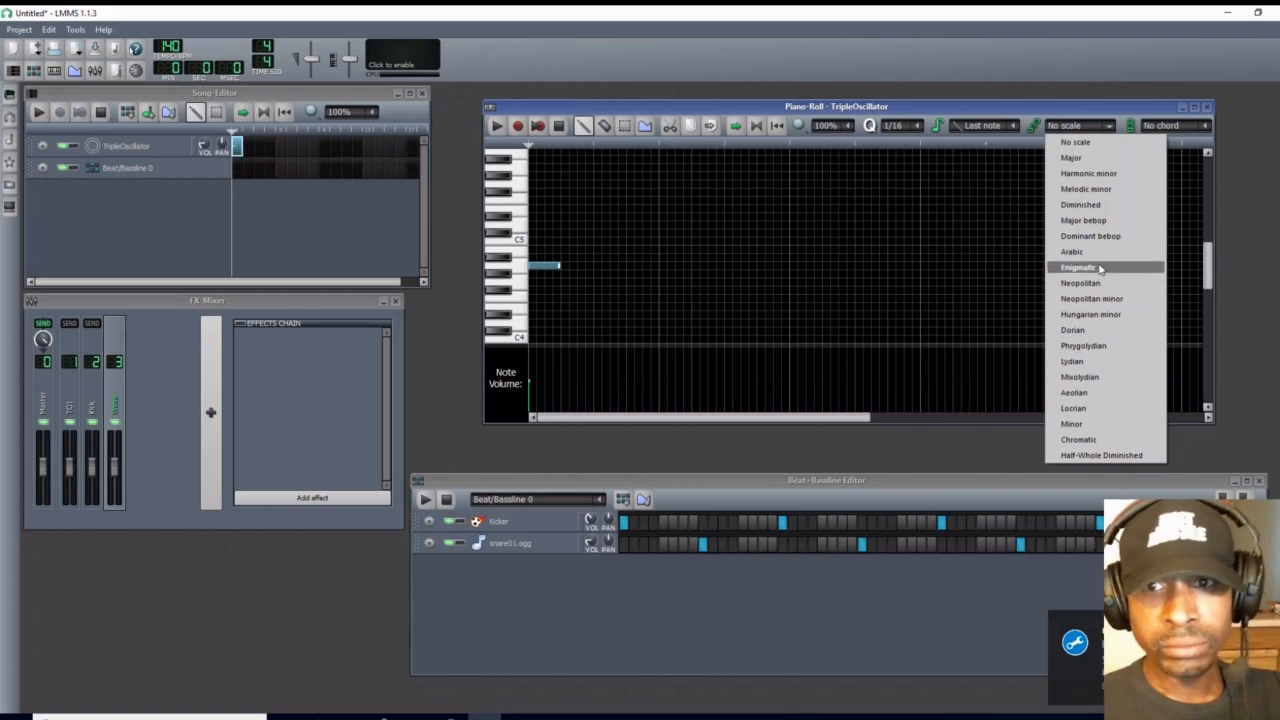
pyautogui.click(1086, 189)
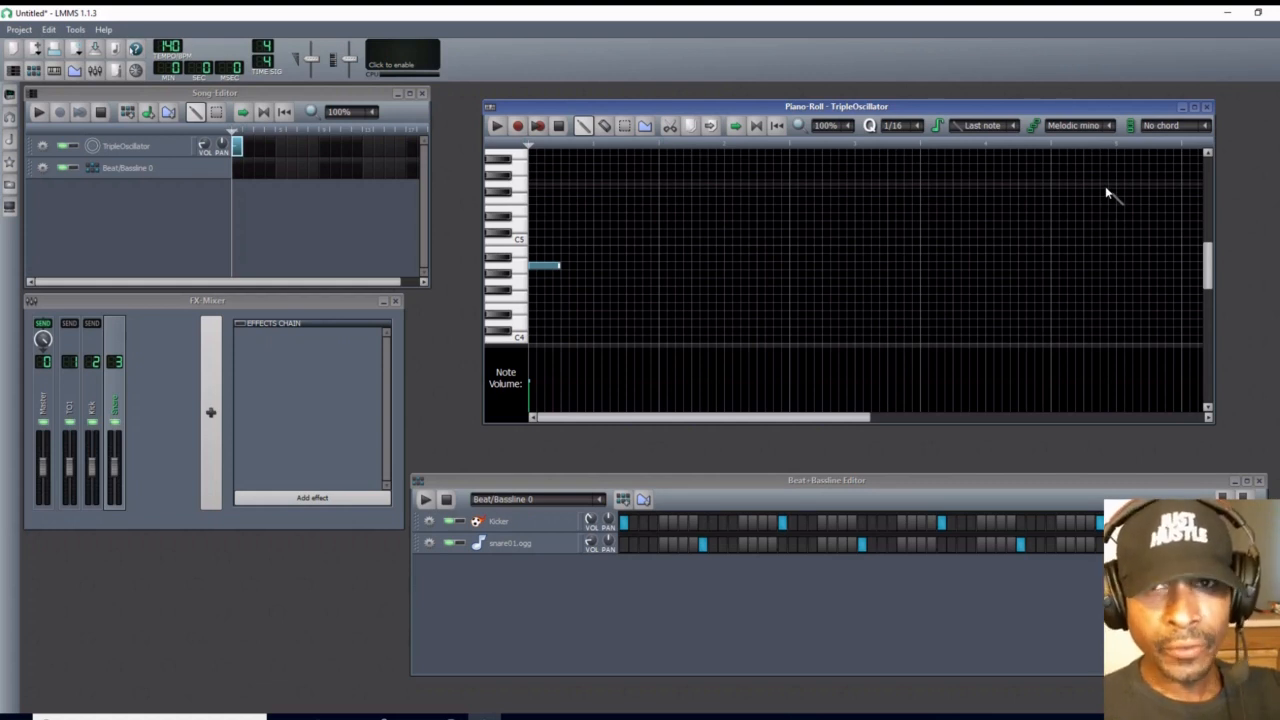
pyautogui.rightClick(516, 267)
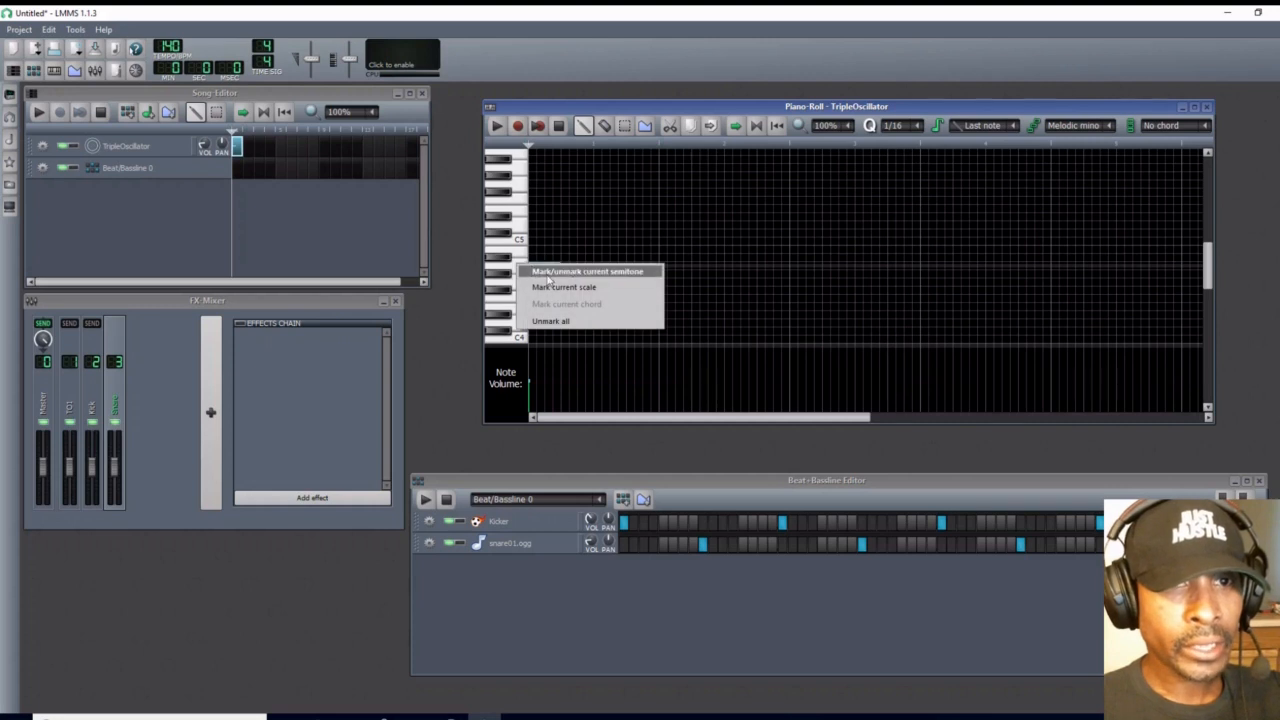
pyautogui.click(555, 287)
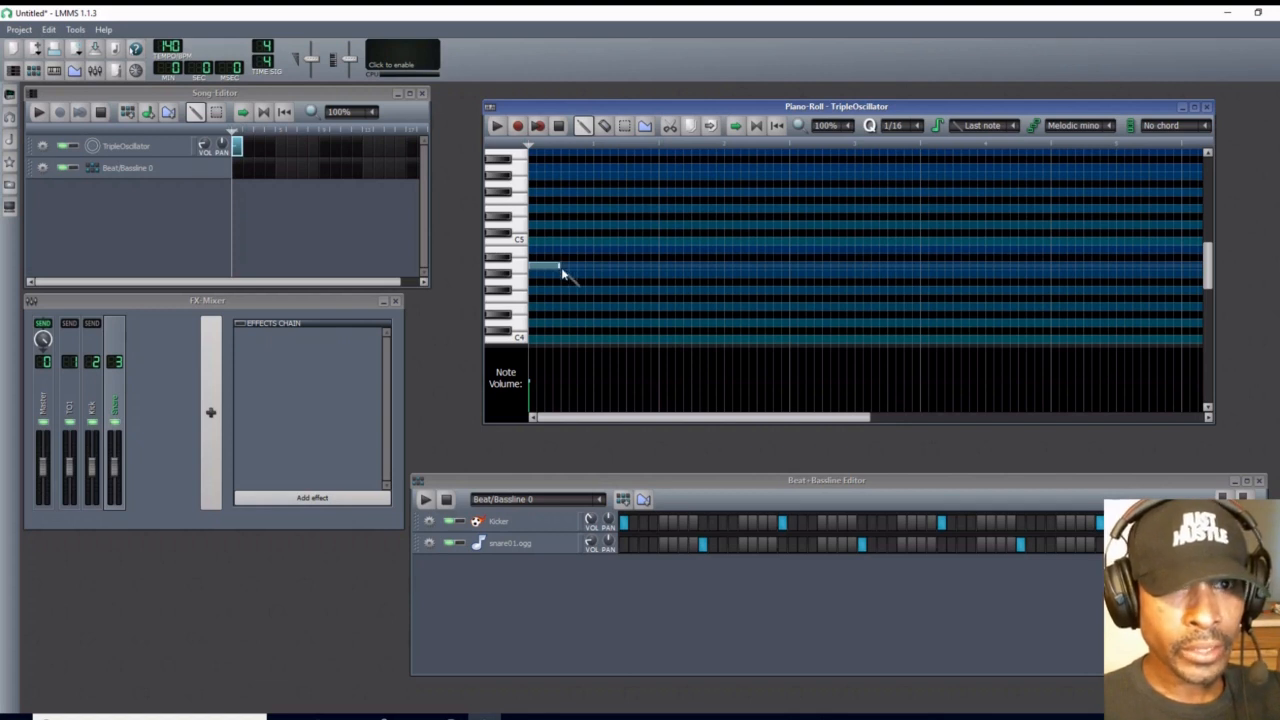
# Lengthen the first note to half a bar and add seven equal notes end to end, alternating B4 and A4 over four bars.
pyautogui.moveTo(562, 266); pyautogui.dragTo(592, 266)
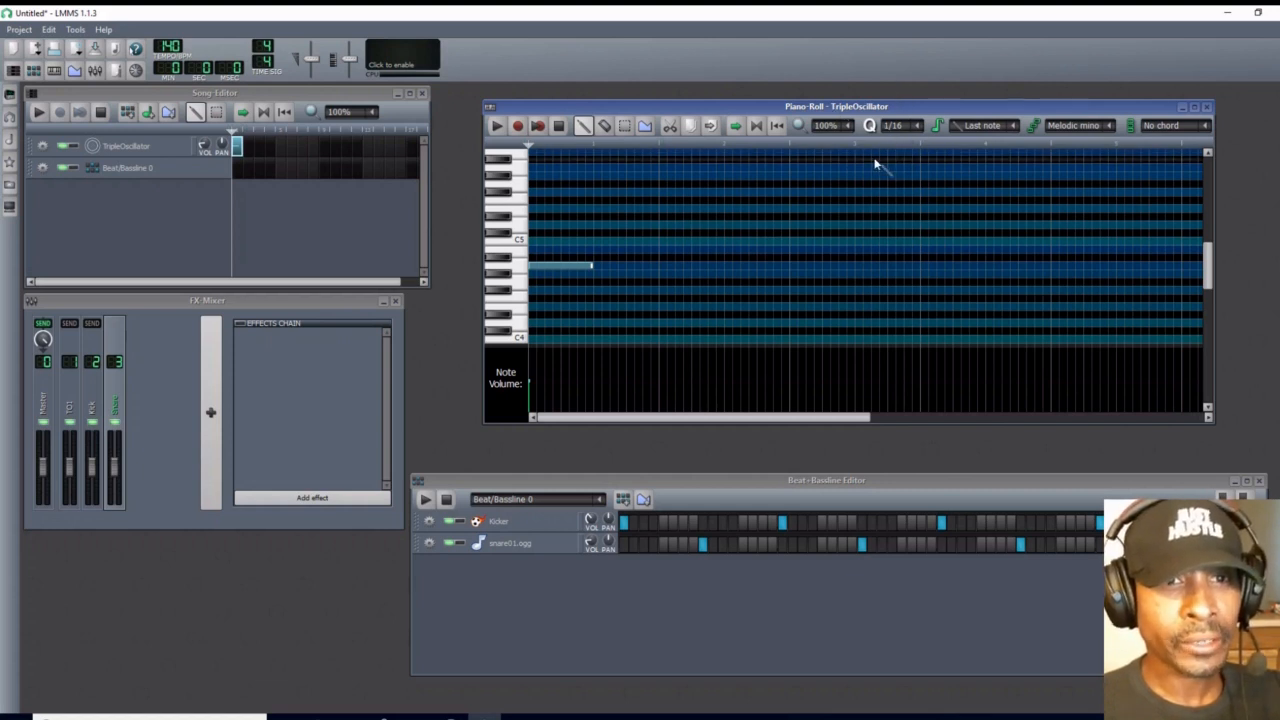
pyautogui.click(597, 249)
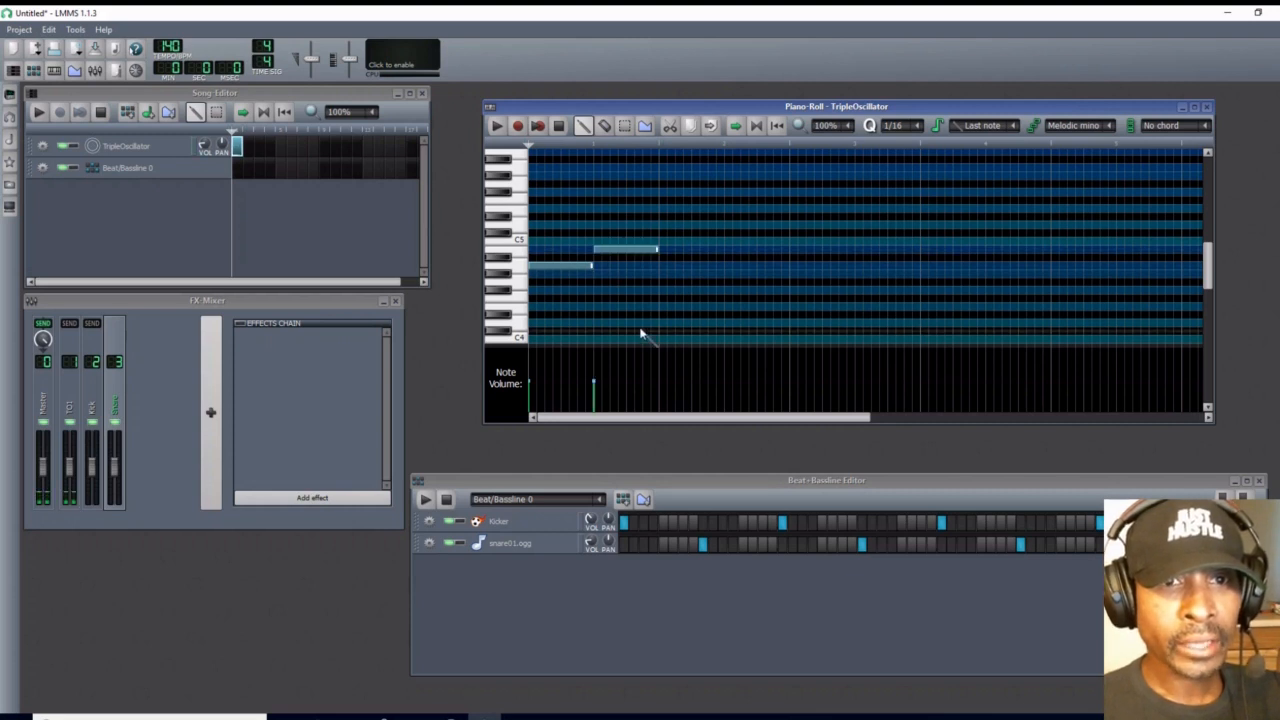
pyautogui.click(661, 266)
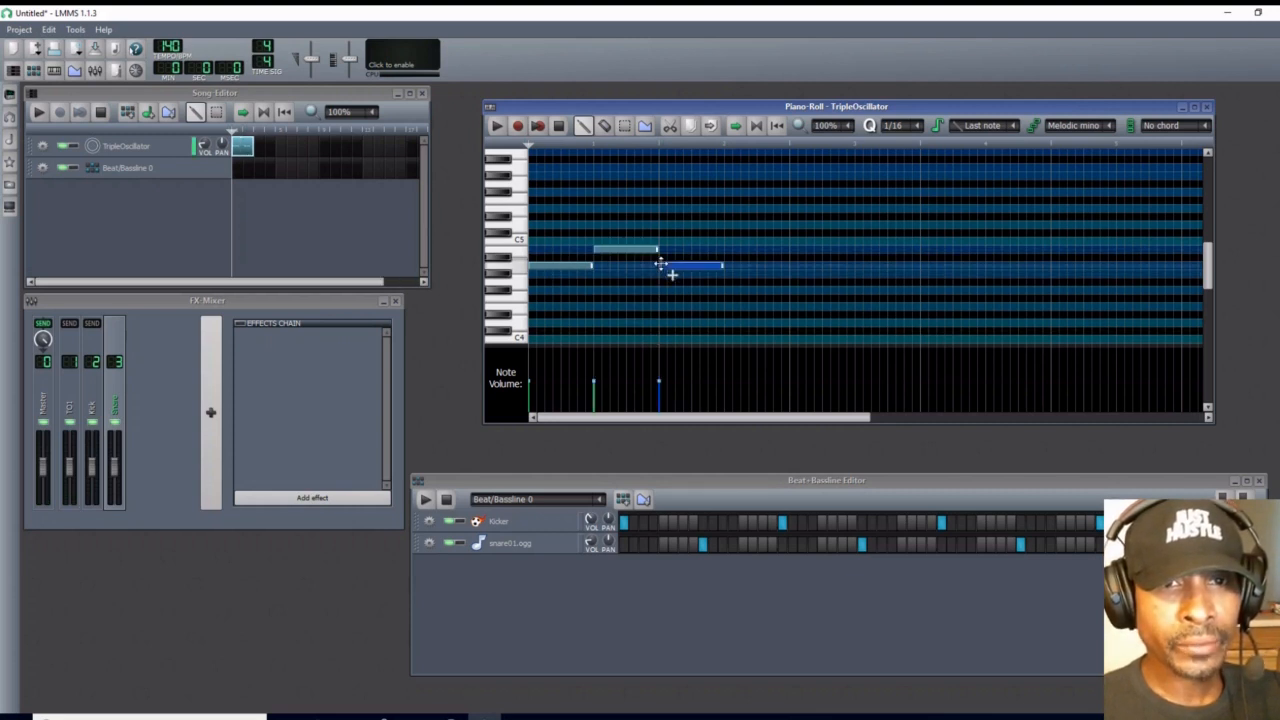
pyautogui.click(726, 250)
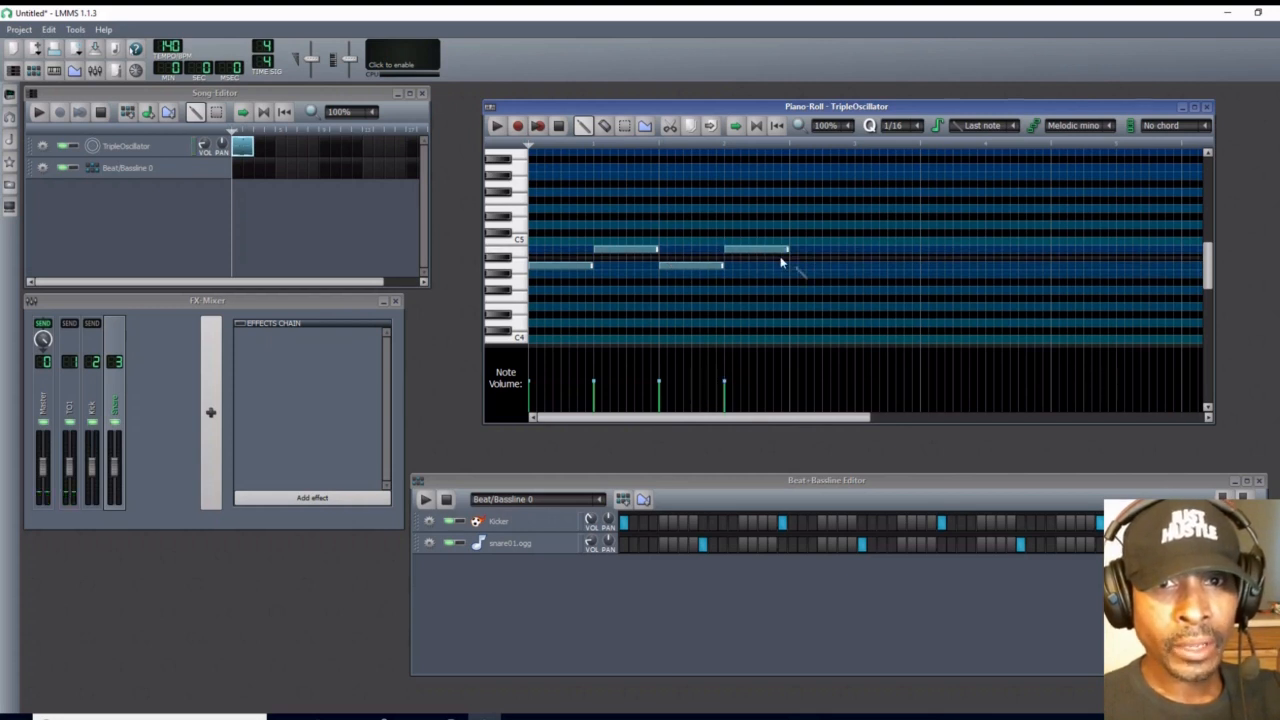
pyautogui.click(791, 265)
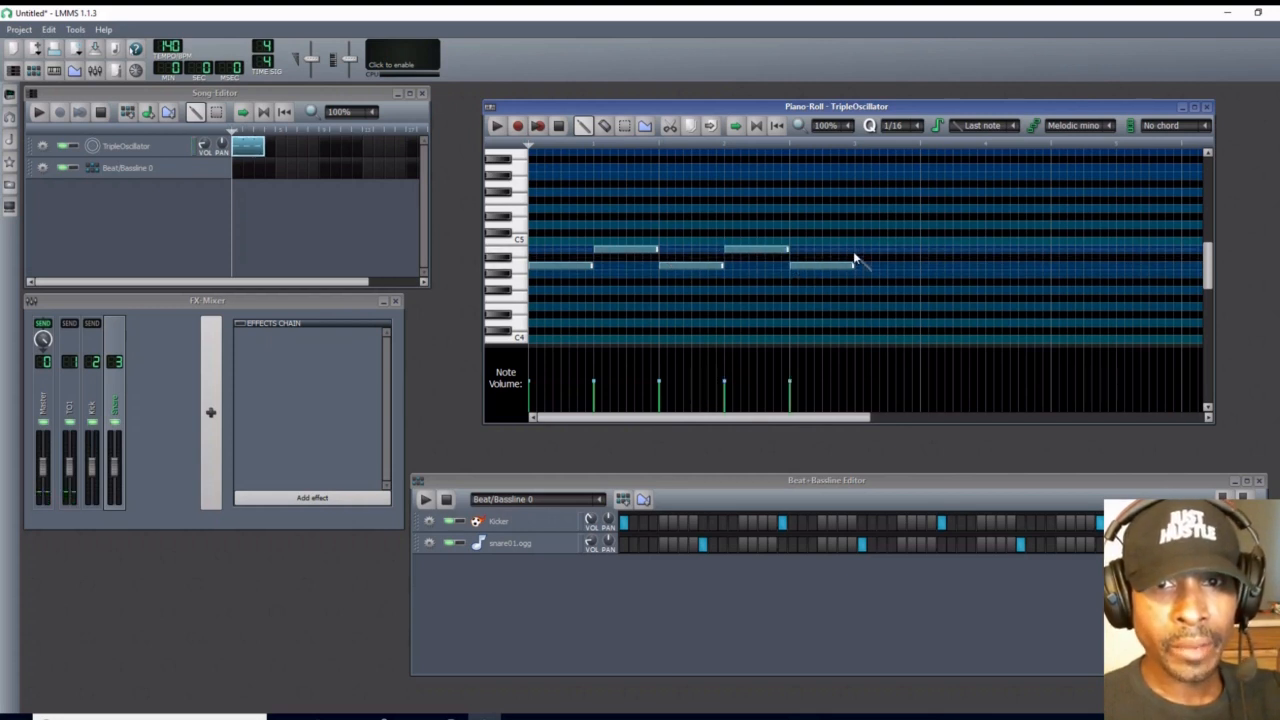
pyautogui.click(857, 250)
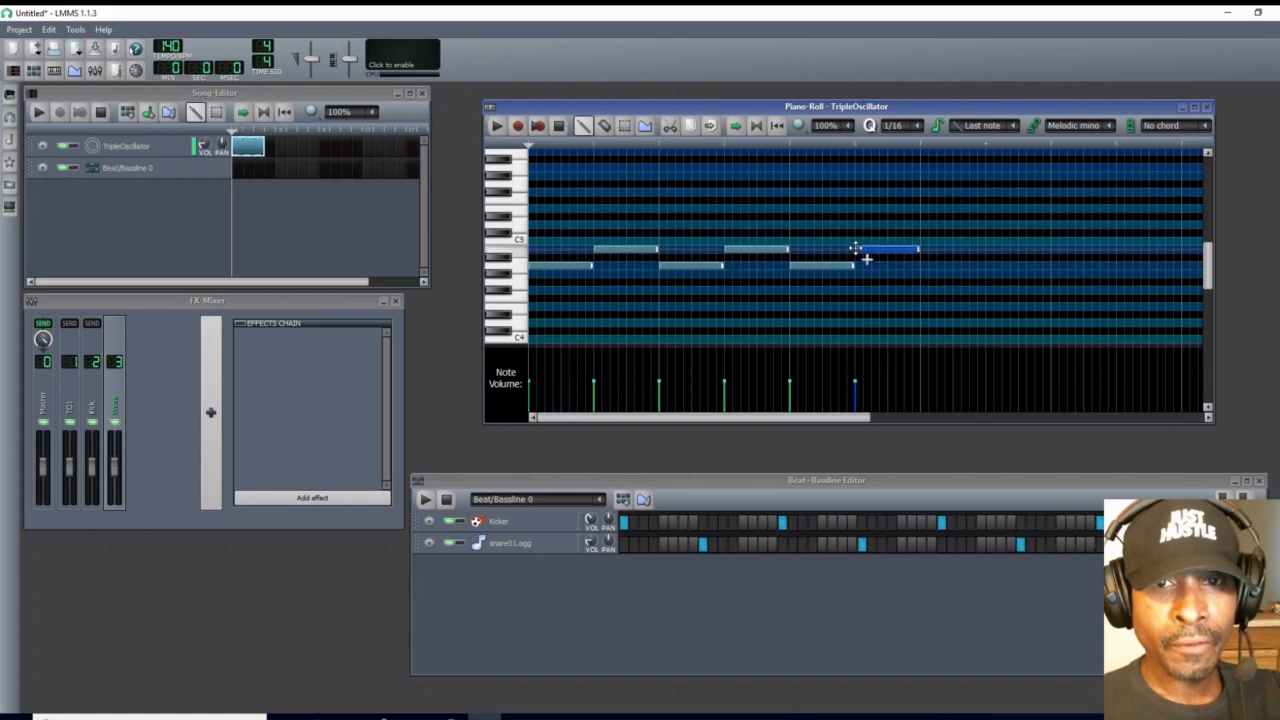
pyautogui.click(922, 265)
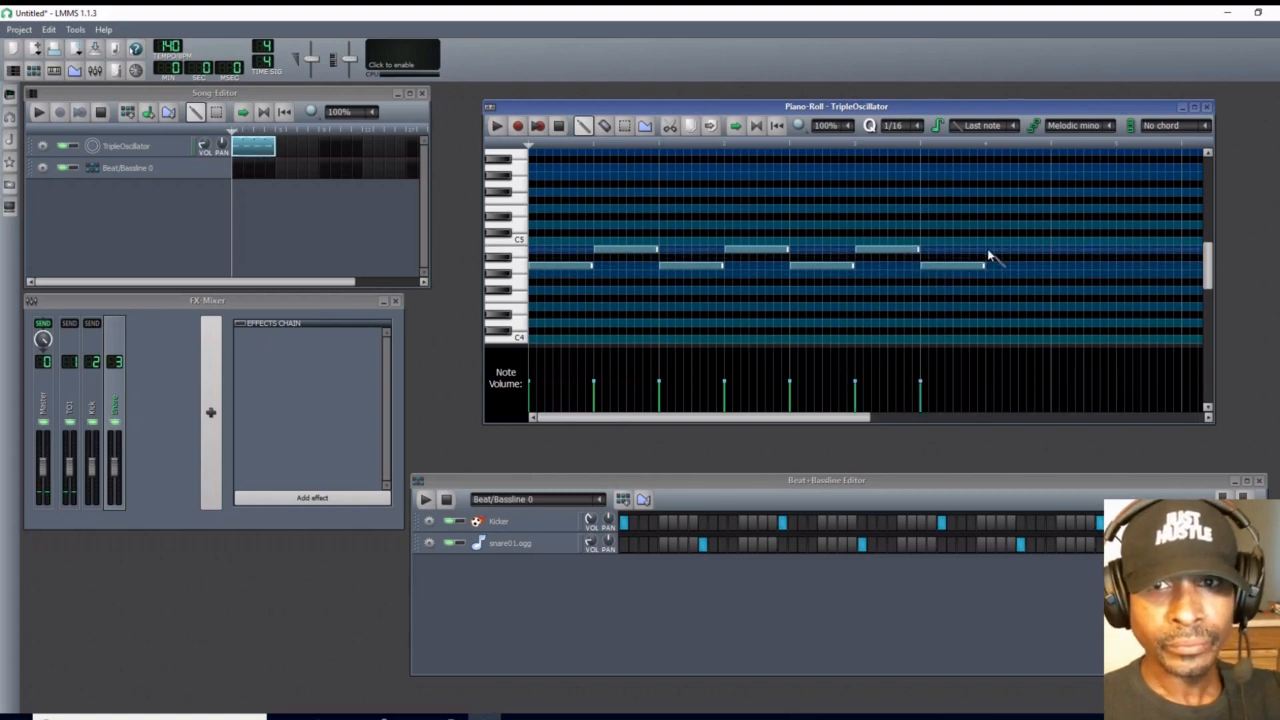
pyautogui.click(987, 249)
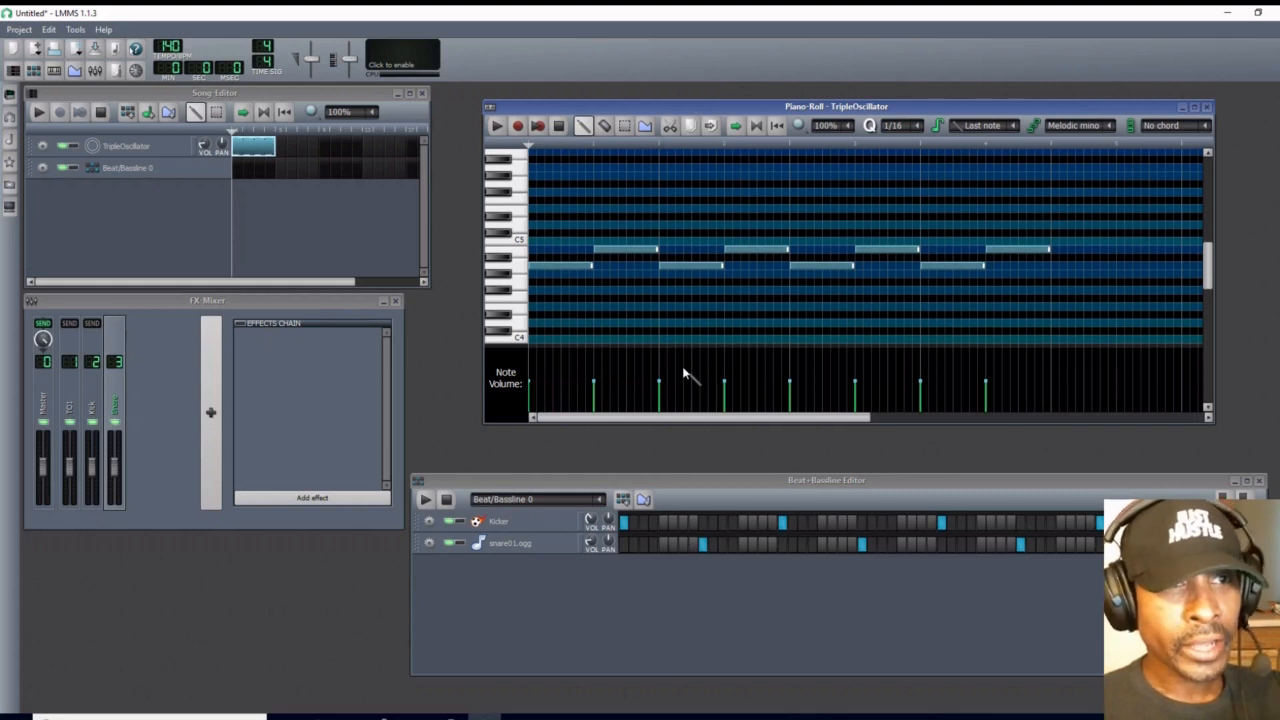
# Play the TripleOscillator pattern, stop playback and close the Piano-Roll.
pyautogui.click(495, 127)
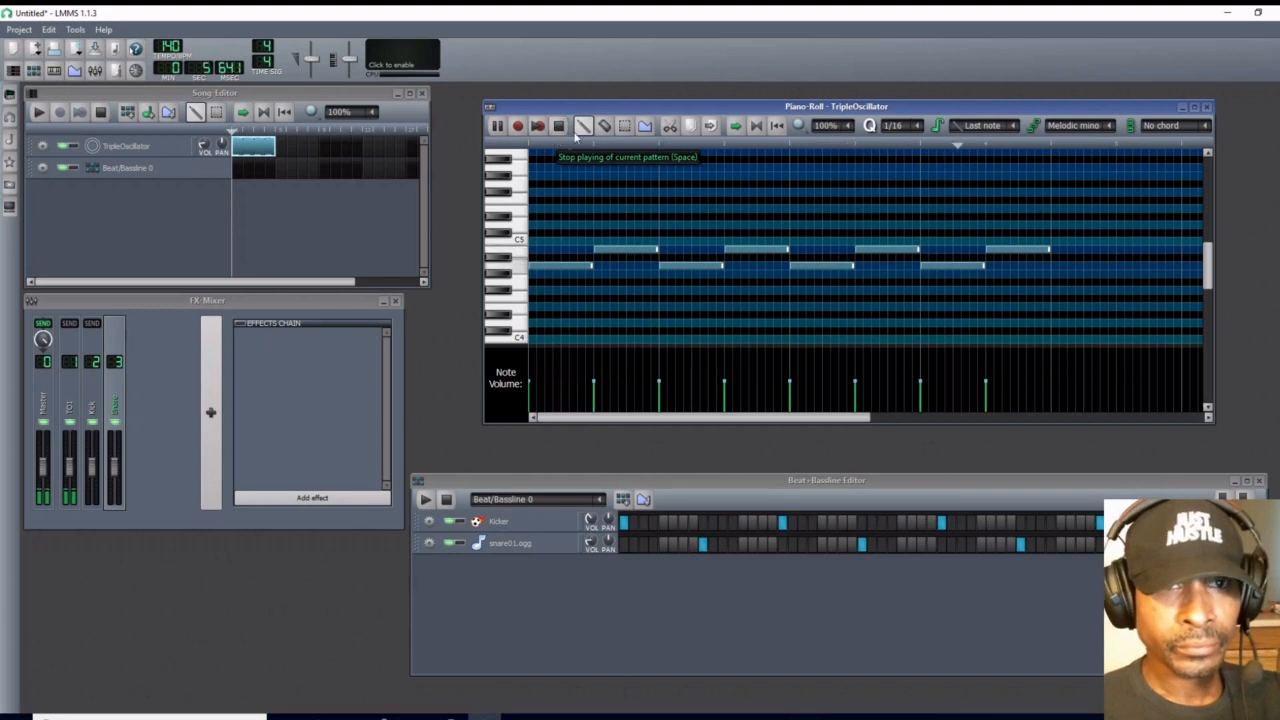
pyautogui.click(560, 127)
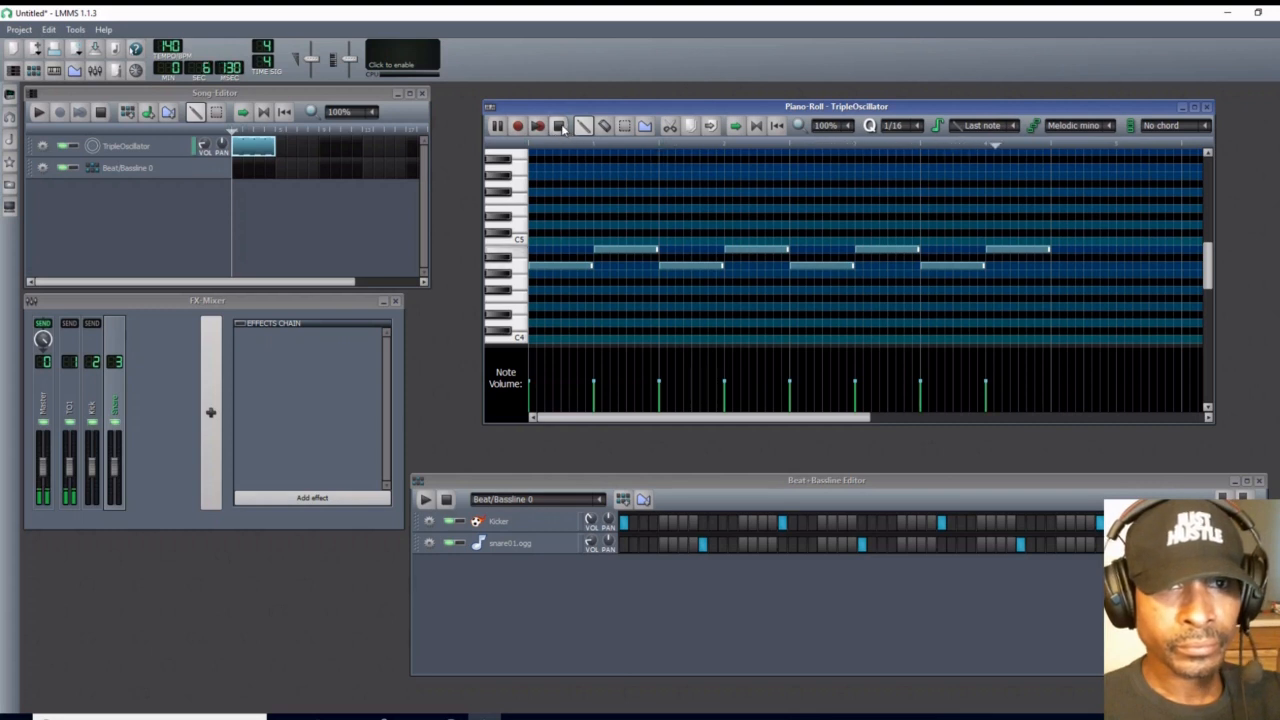
pyautogui.click(1206, 108)
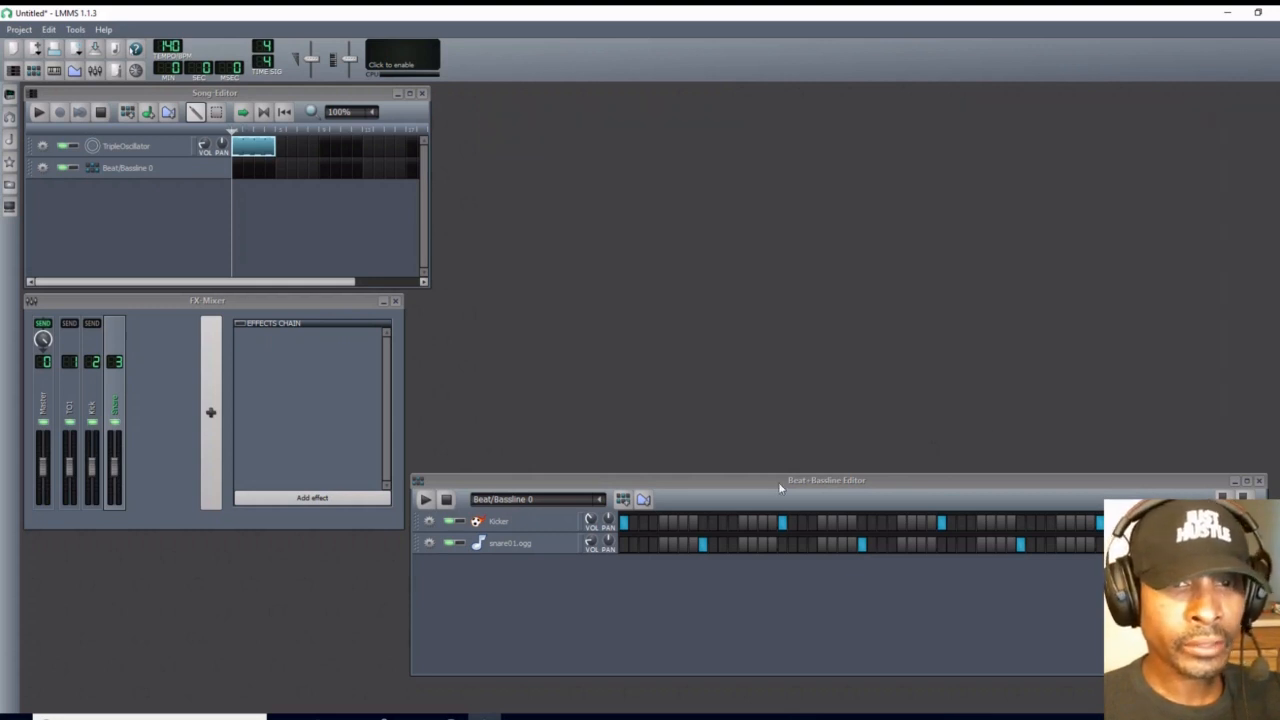
# Move the Beat+Bassline Editor beside the Song-Editor, add a Beat/Bassline 0 block at the song's start and play the song.
pyautogui.moveTo(784, 482); pyautogui.dragTo(810, 93)
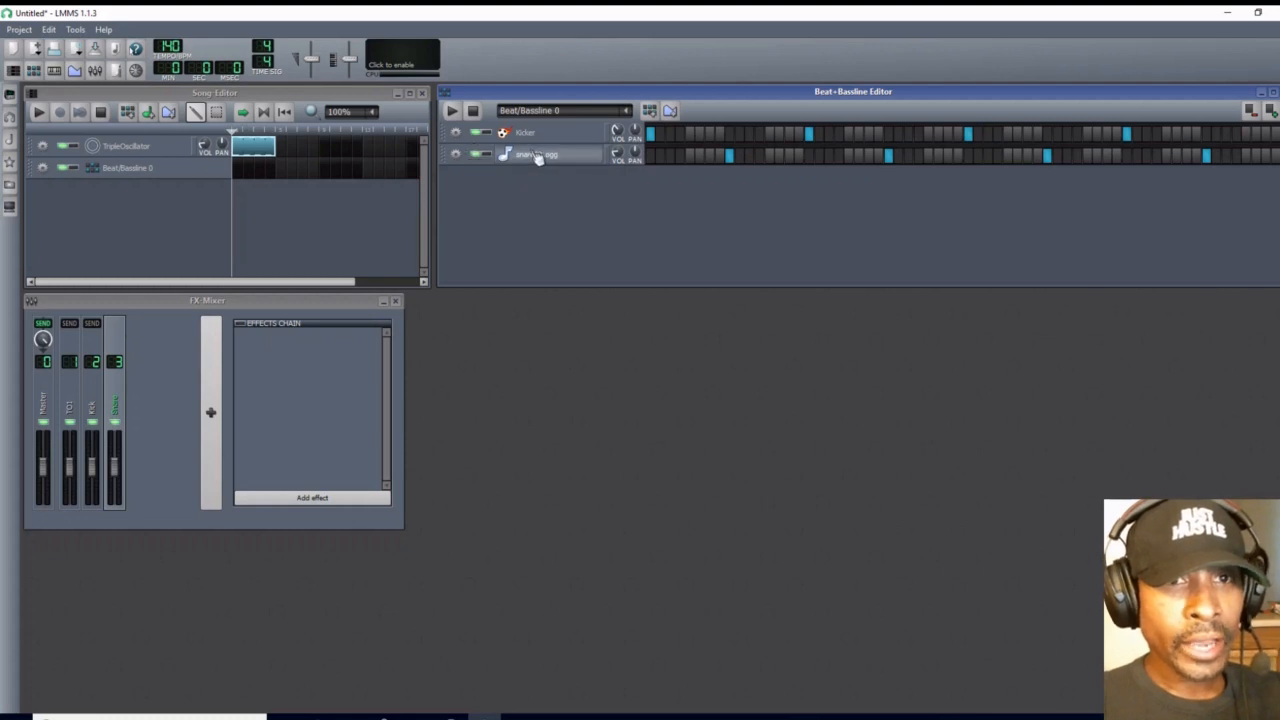
pyautogui.click(237, 176)
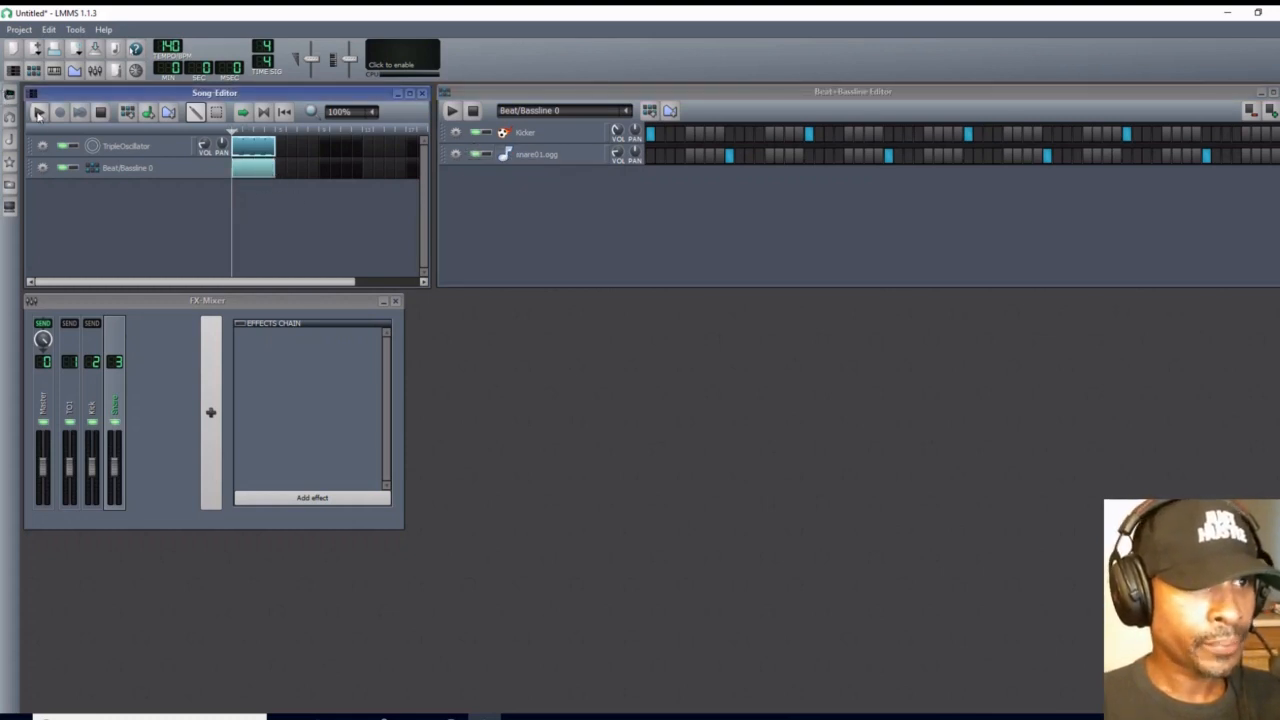
pyautogui.click(38, 112)
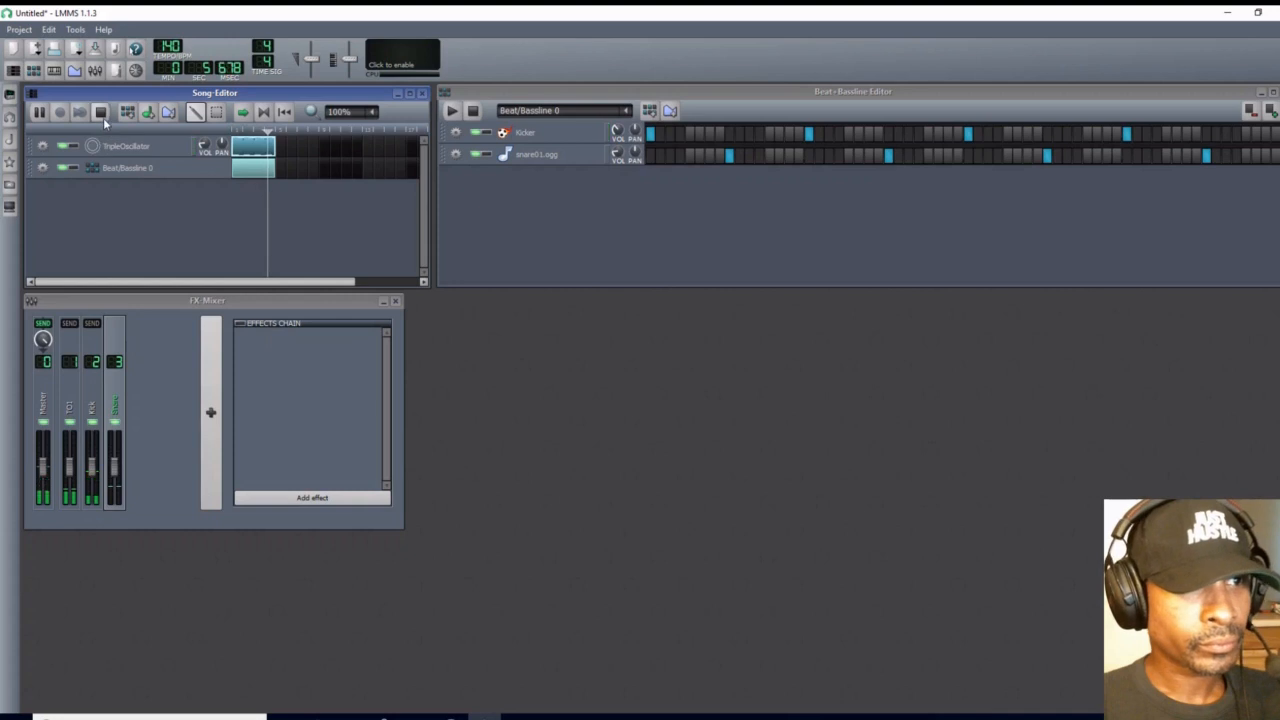
pyautogui.click(101, 113)
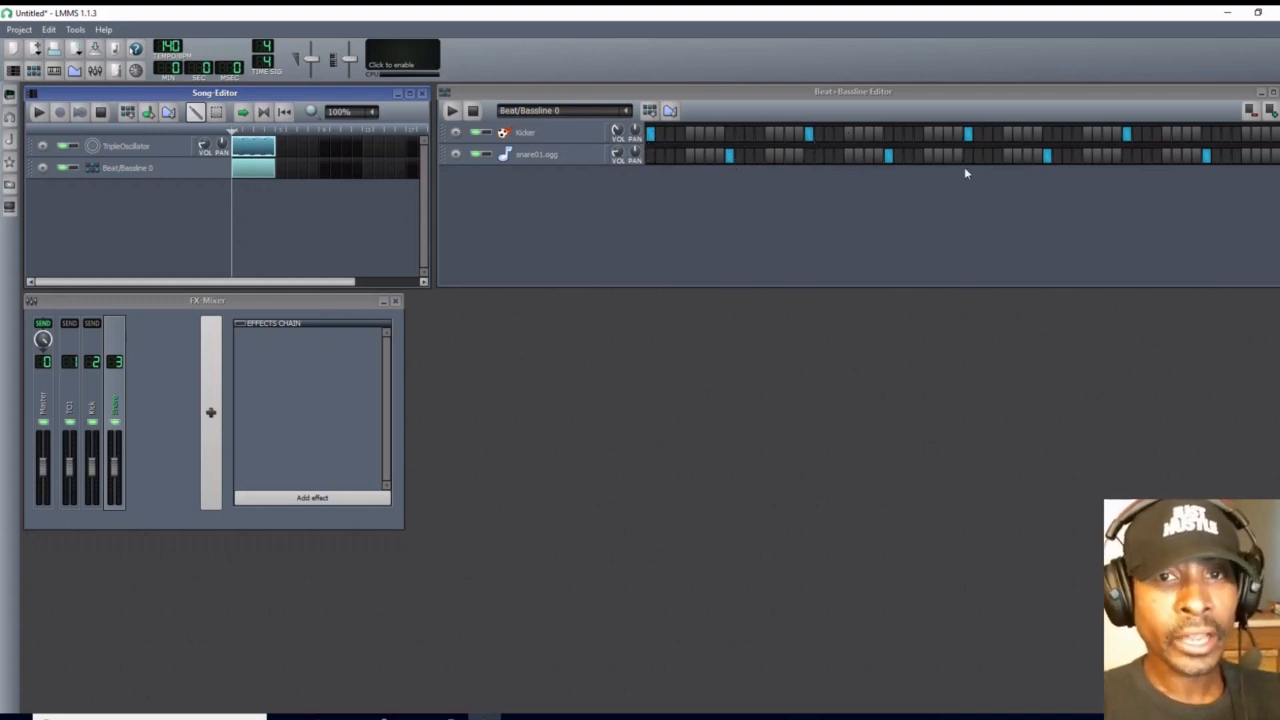
# Open the TripleOscillator pattern in the Piano-Roll, move the window below the Beat+Bassline Editor and disable its Stay on Top option.
pyautogui.doubleClick(165, 148)
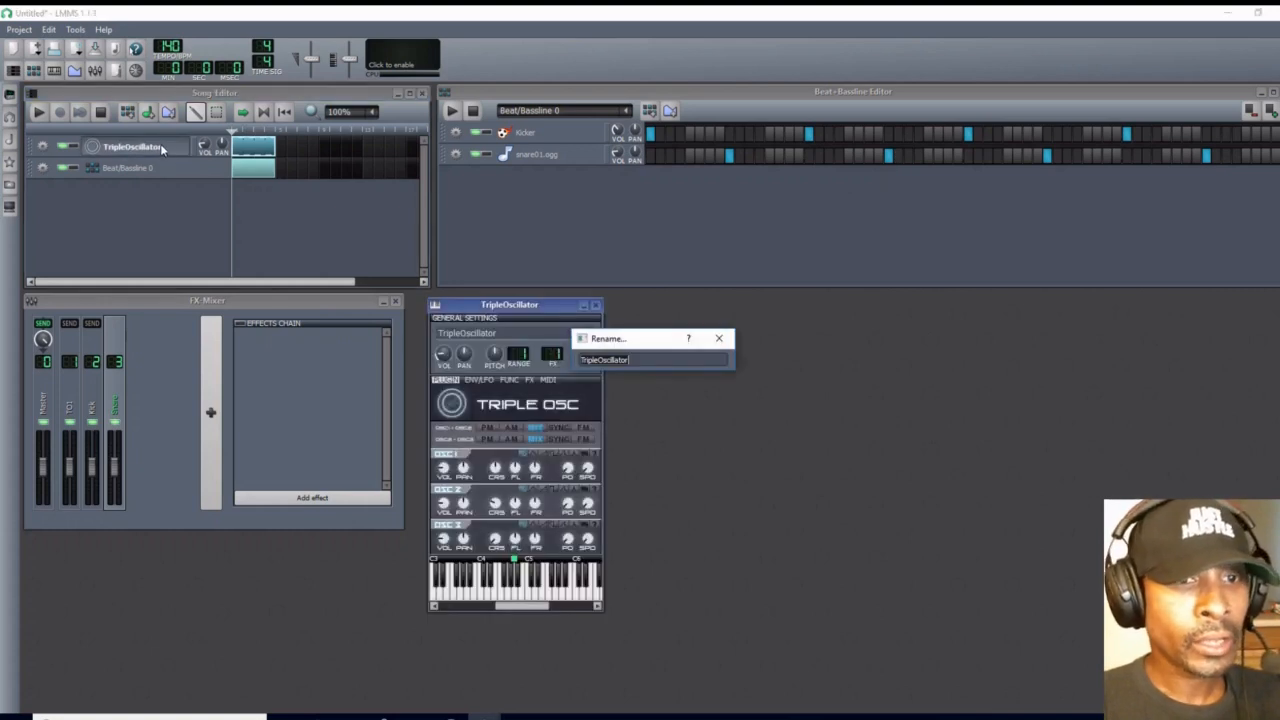
pyautogui.click(595, 309)
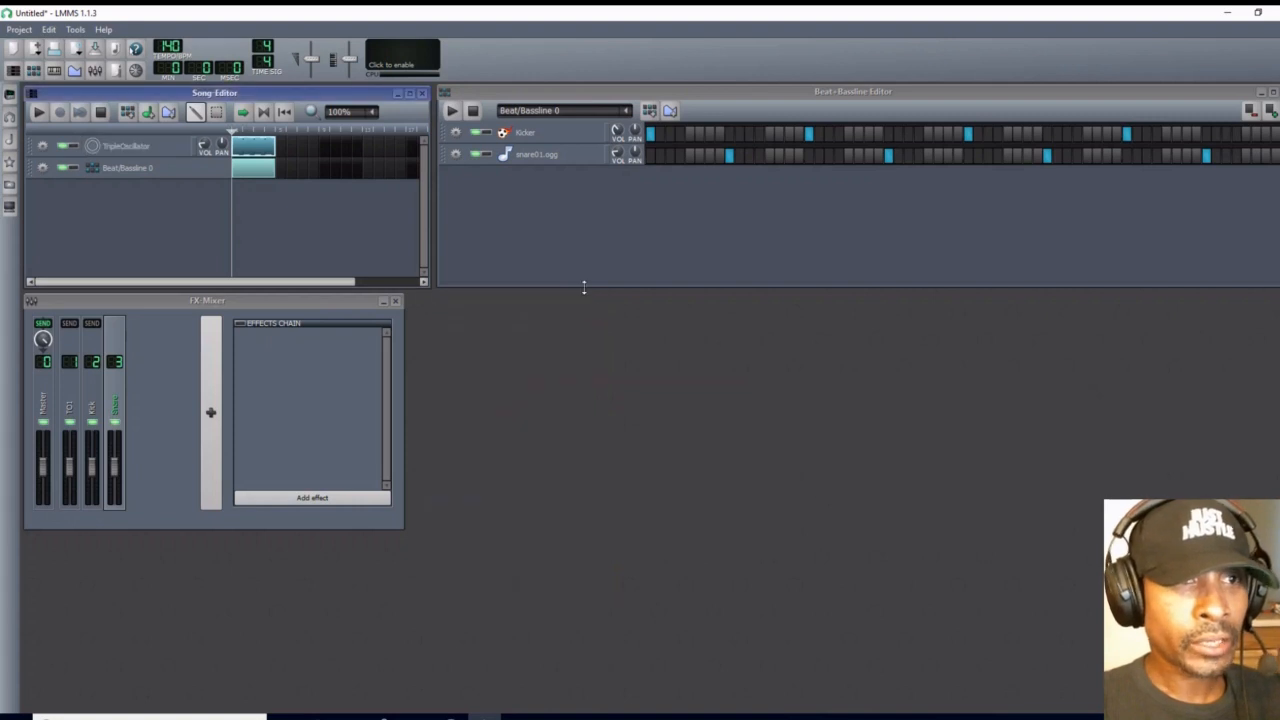
pyautogui.doubleClick(260, 151)
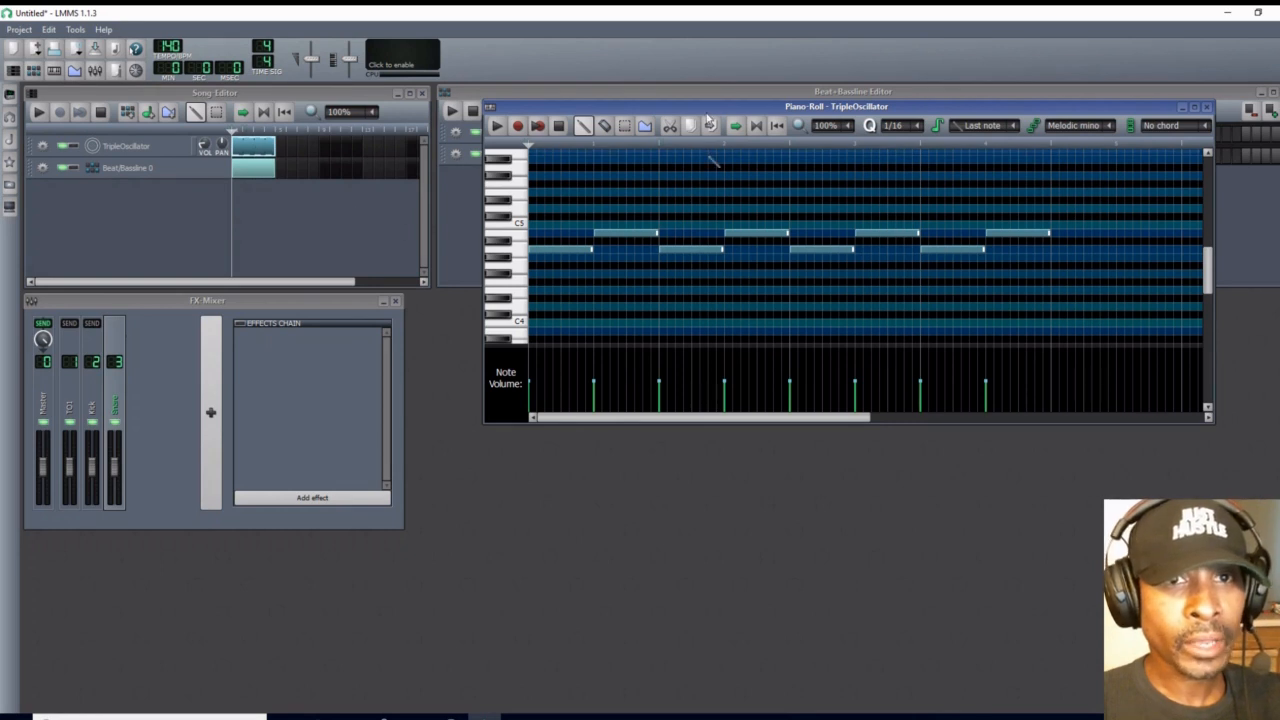
pyautogui.moveTo(708, 108); pyautogui.dragTo(710, 266)
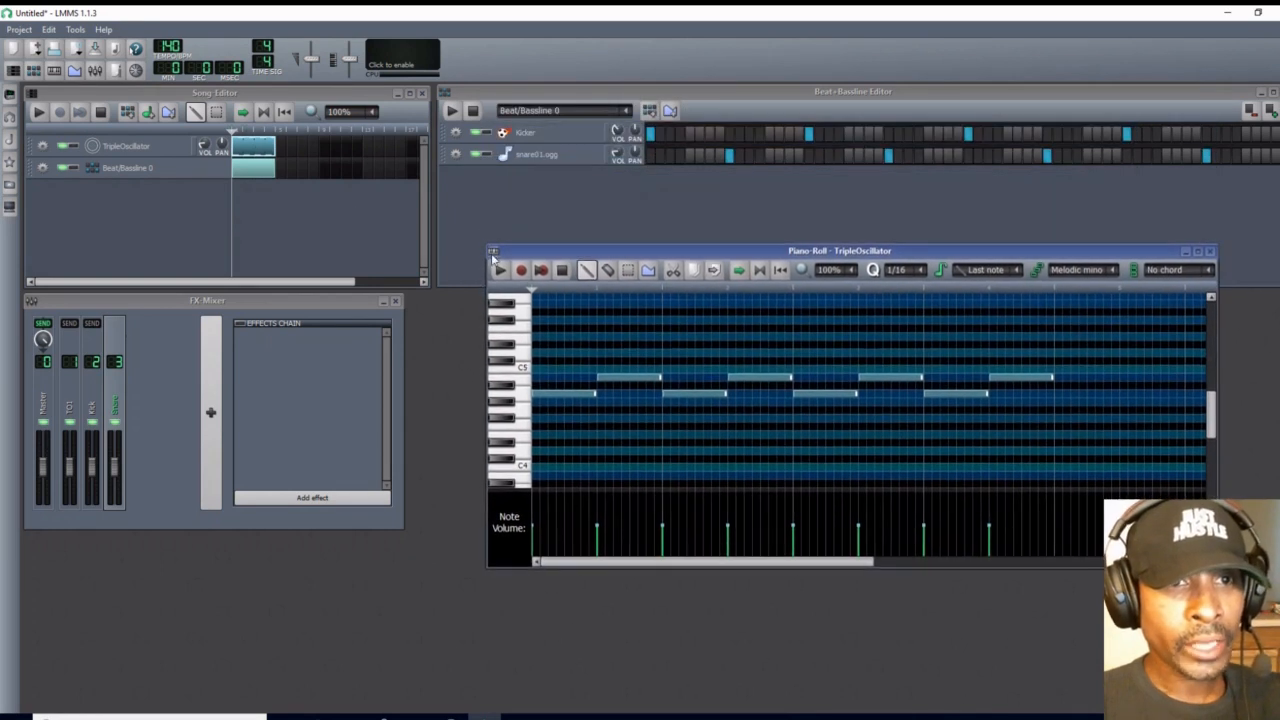
pyautogui.click(493, 255)
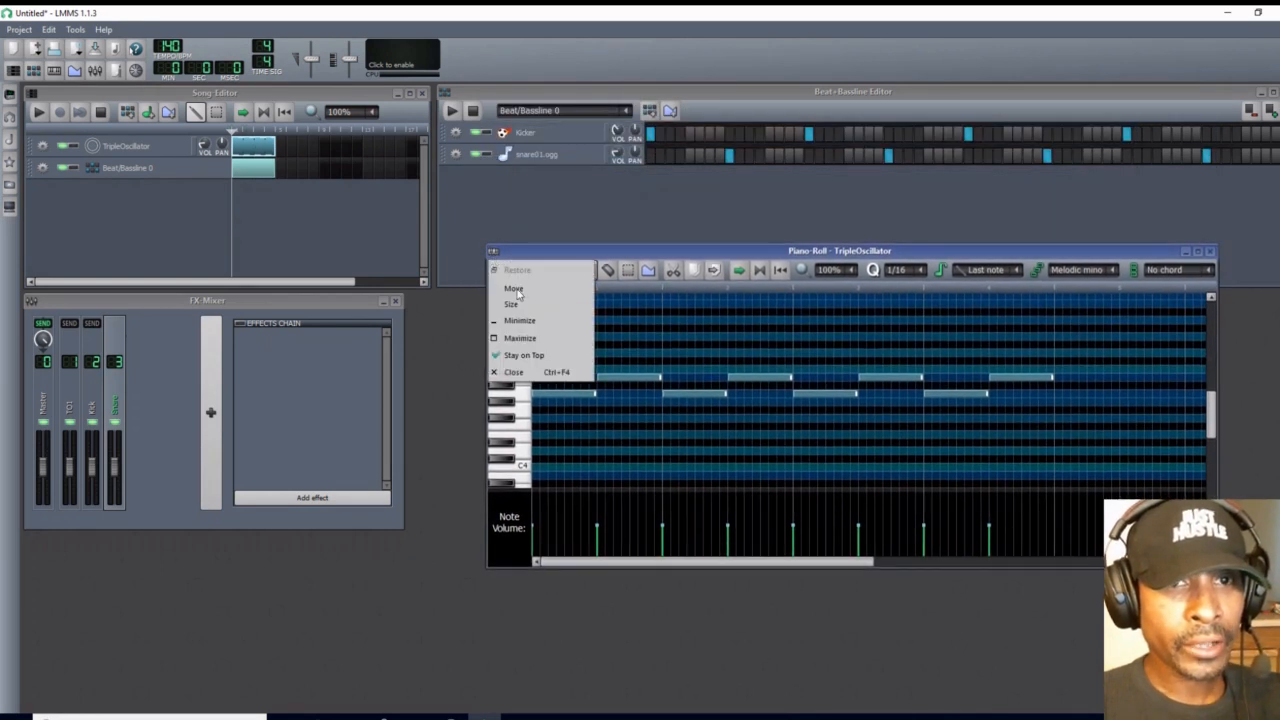
pyautogui.click(521, 355)
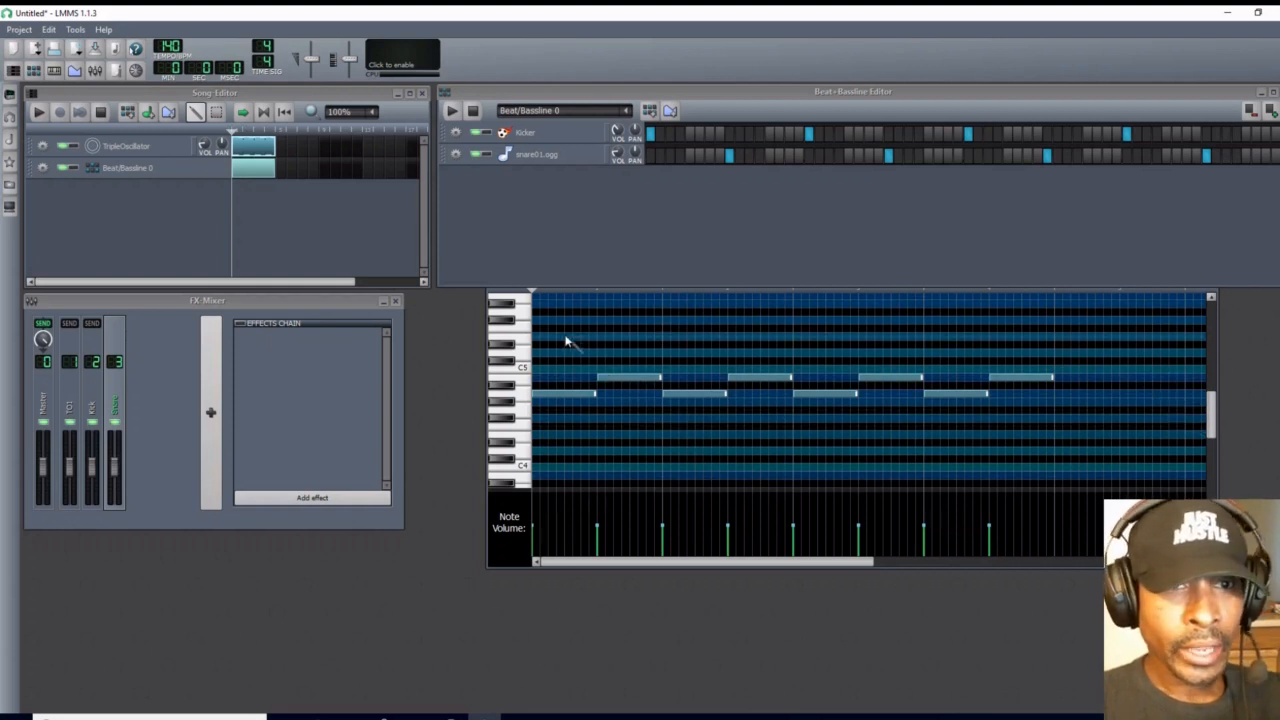
# Check the Beat+Bassline Editor's window options and close the Piano-Roll.
pyautogui.click(660, 332)
pyautogui.rightClick(662, 331)
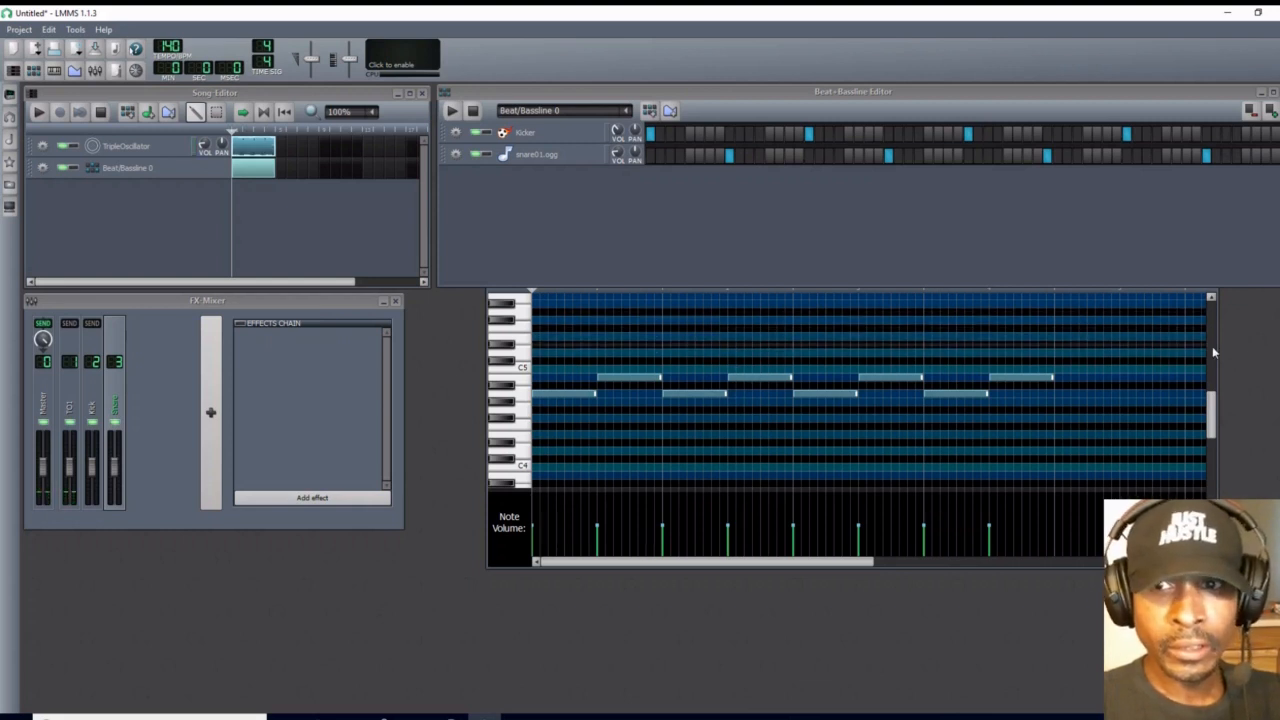
pyautogui.click(445, 94)
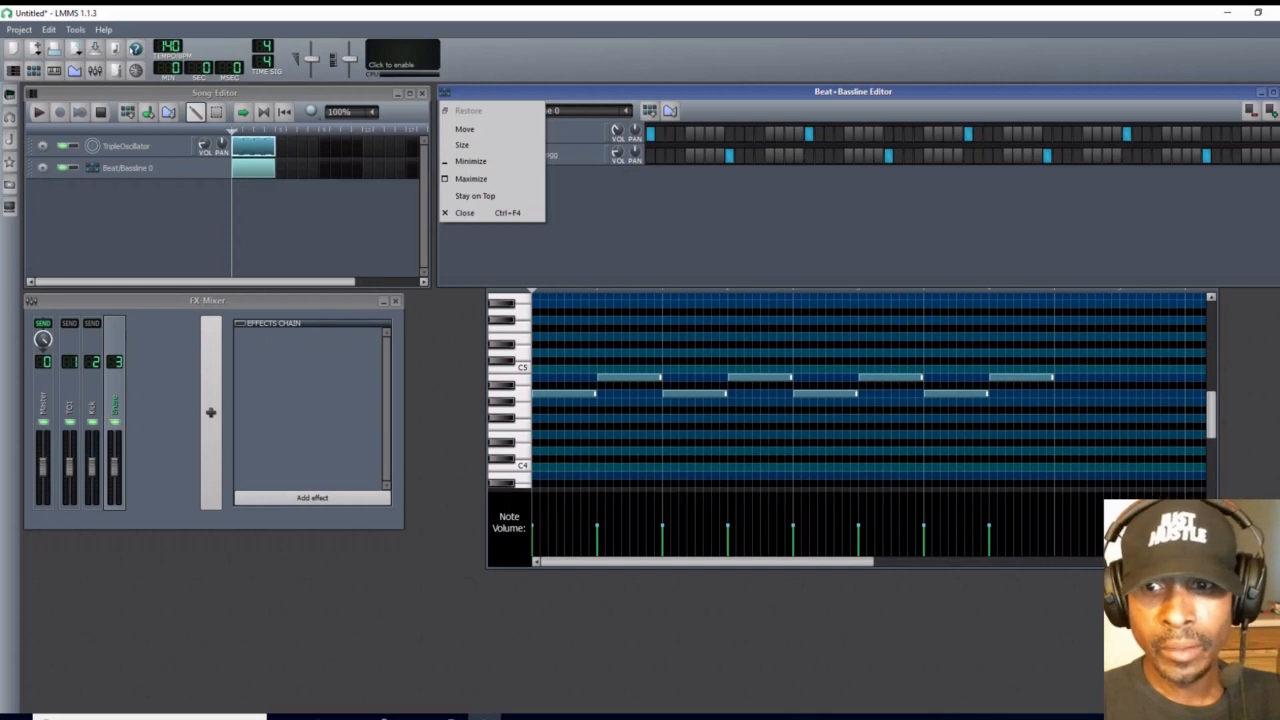
pyautogui.click(1211, 526)
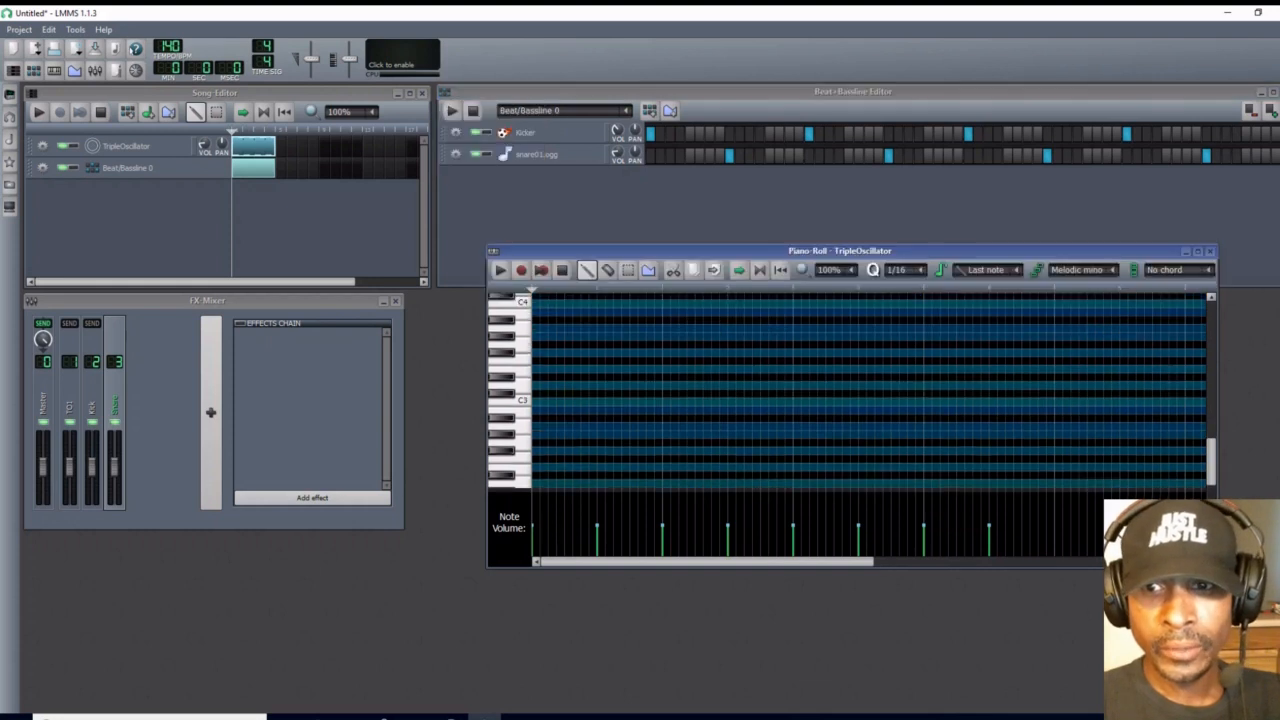
pyautogui.click(1210, 252)
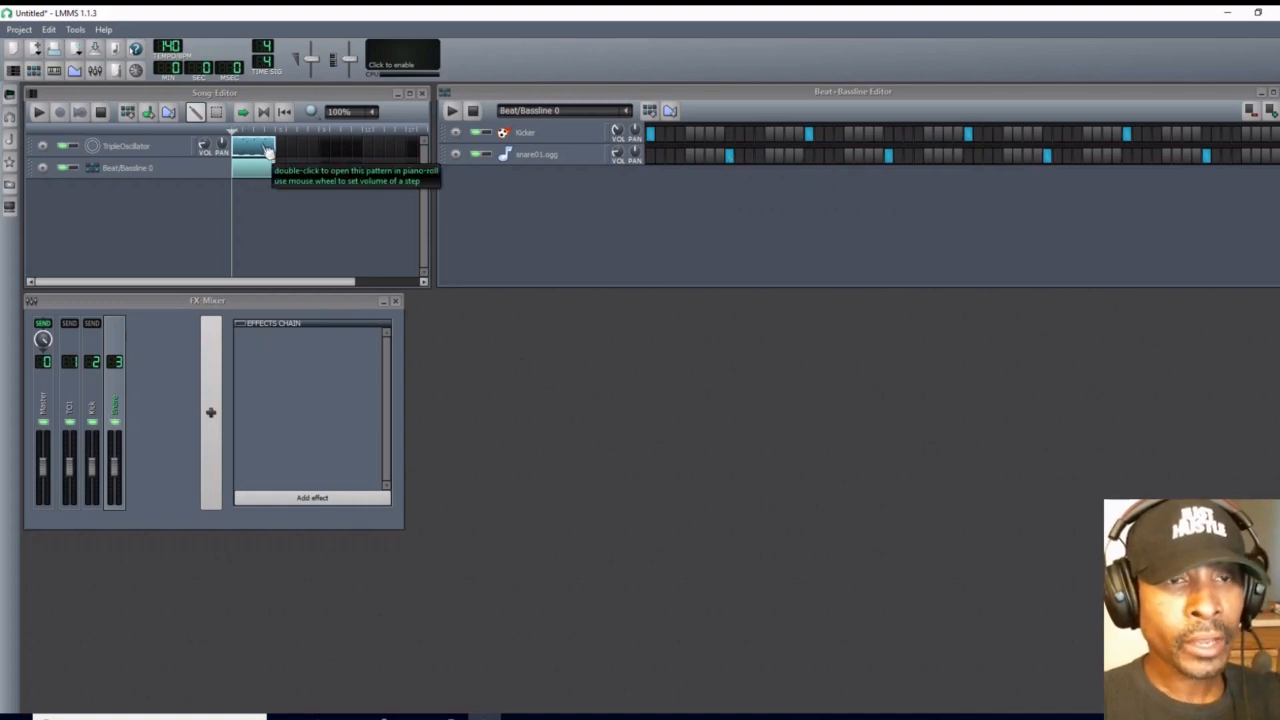
# Open the Kicker instrument and add a Peak Controller to its effects chain.
pyautogui.click(555, 135)
pyautogui.moveTo(676, 308); pyautogui.dragTo(535, 316)
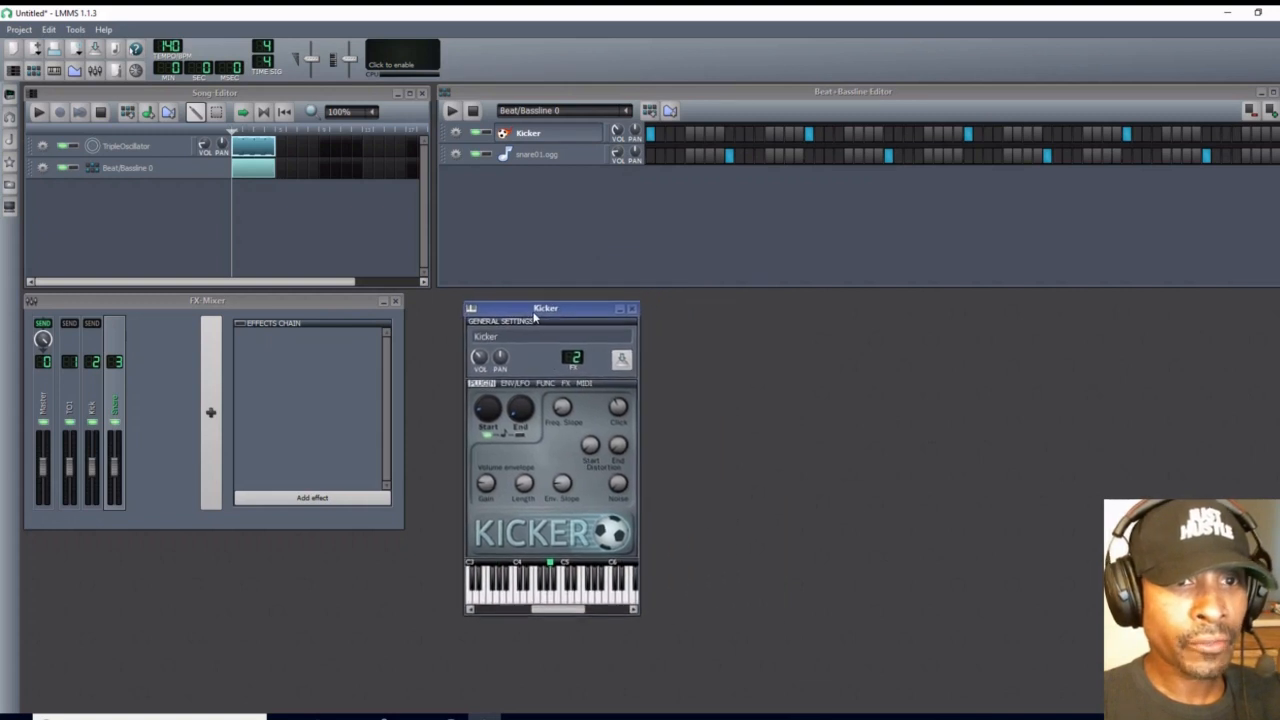
pyautogui.click(565, 383)
pyautogui.click(554, 545)
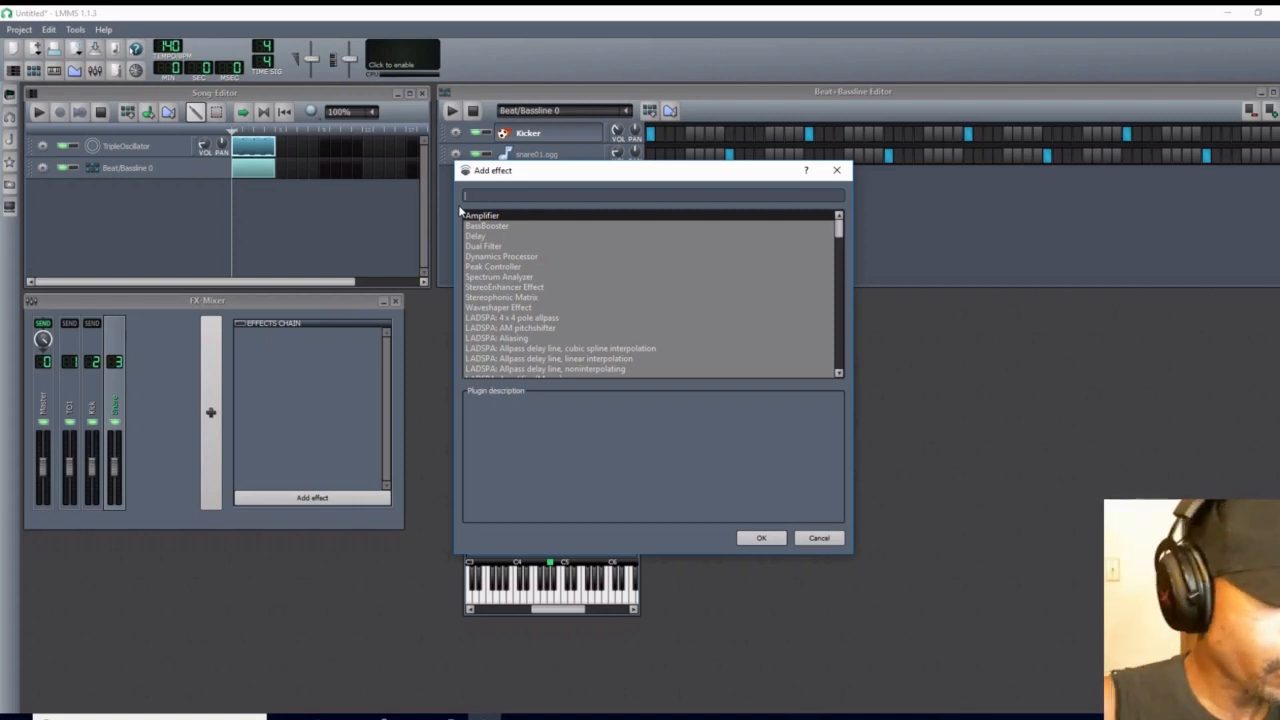
pyautogui.write('peak')
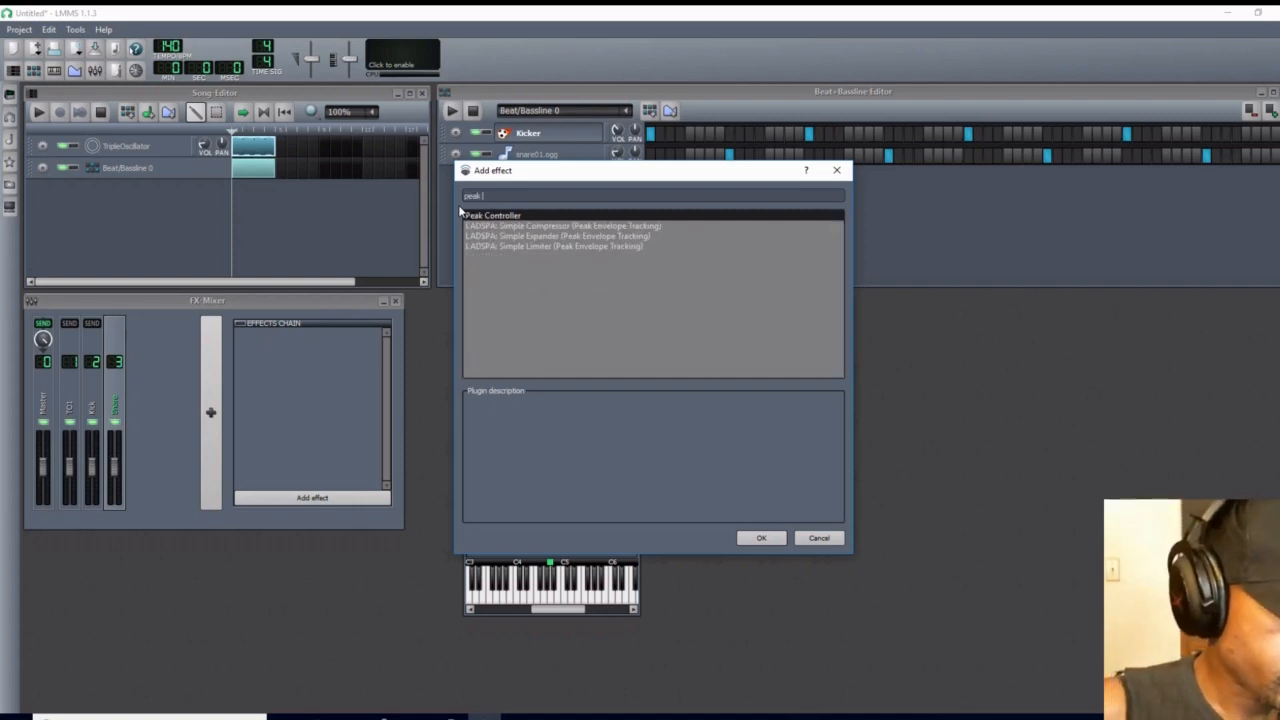
pyautogui.write(' C')
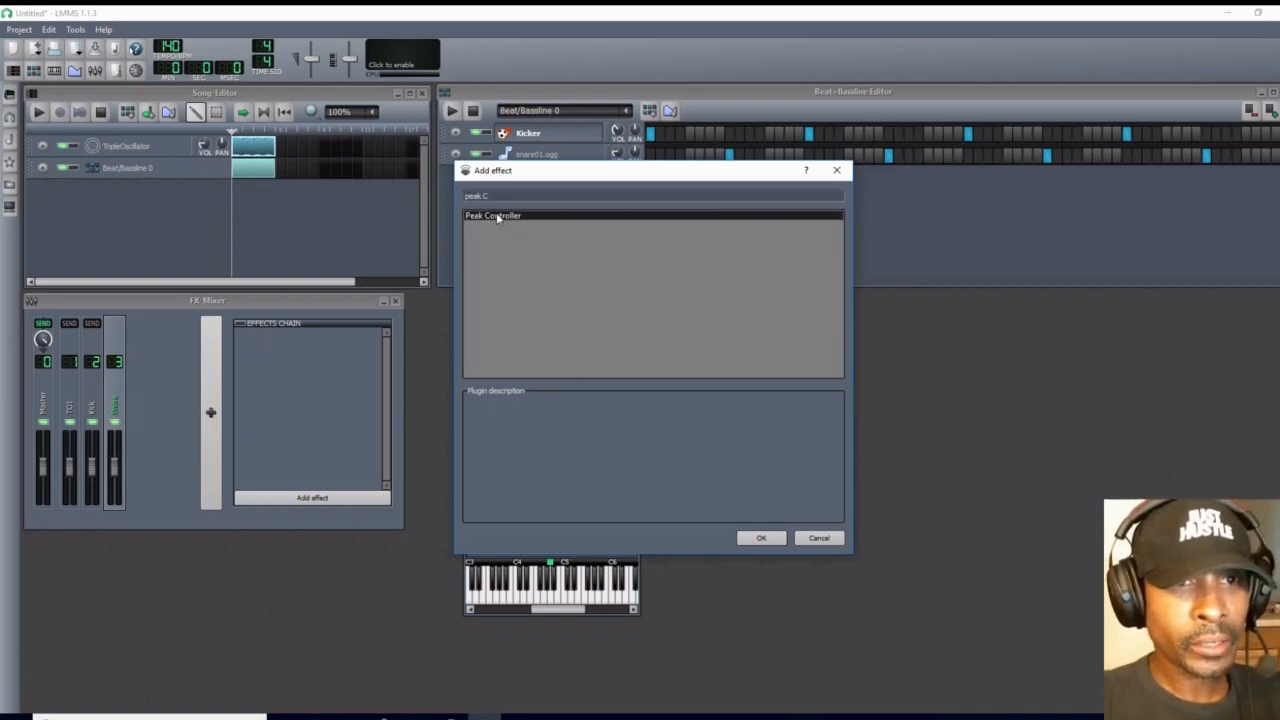
pyautogui.click(761, 538)
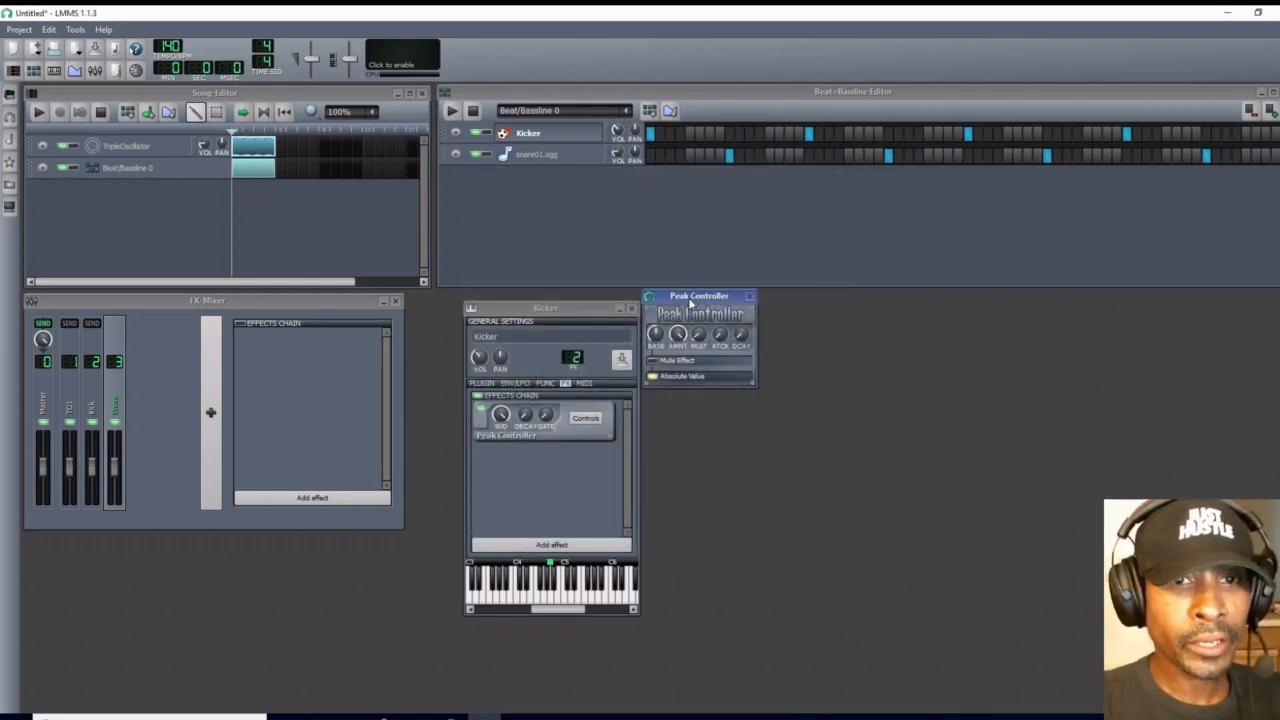
# Turn the Base amount of the Kicker's Peak Controller fully down and close the controller window.
pyautogui.moveTo(687, 300); pyautogui.dragTo(782, 321)
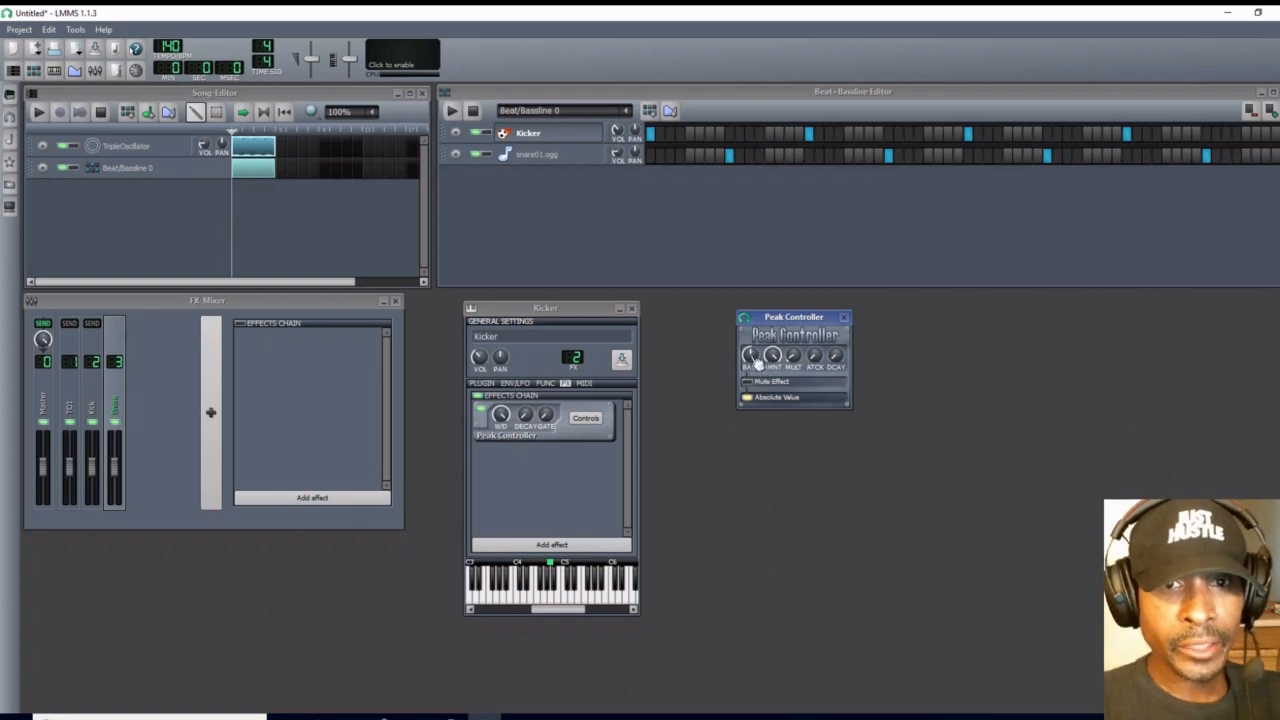
pyautogui.moveTo(752, 358); pyautogui.dragTo(752, 366)
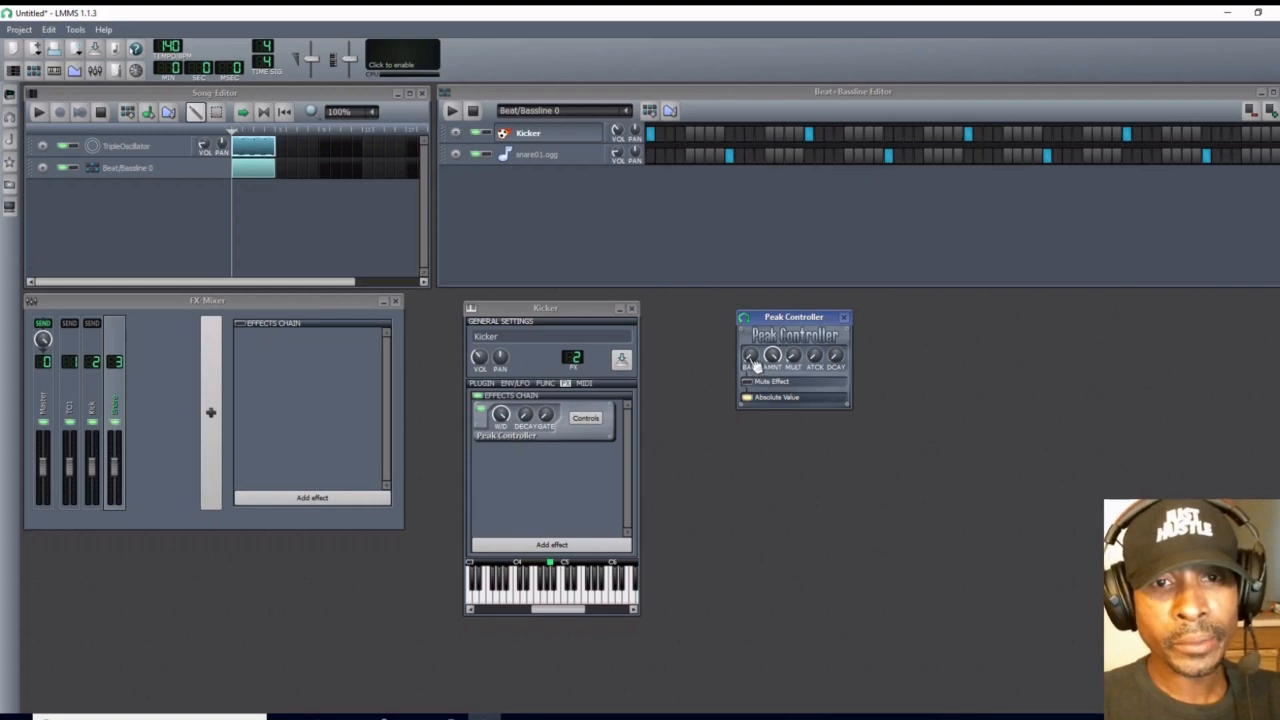
pyautogui.moveTo(752, 361); pyautogui.dragTo(752, 357)
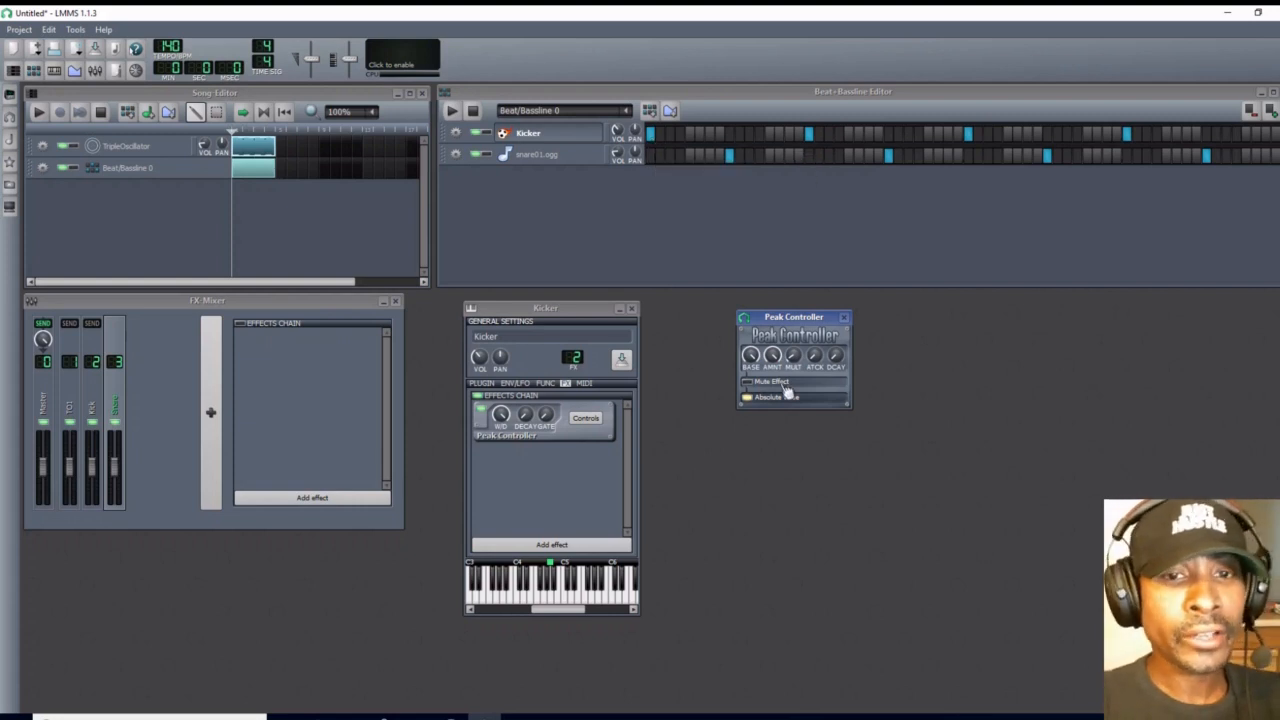
pyautogui.click(753, 357)
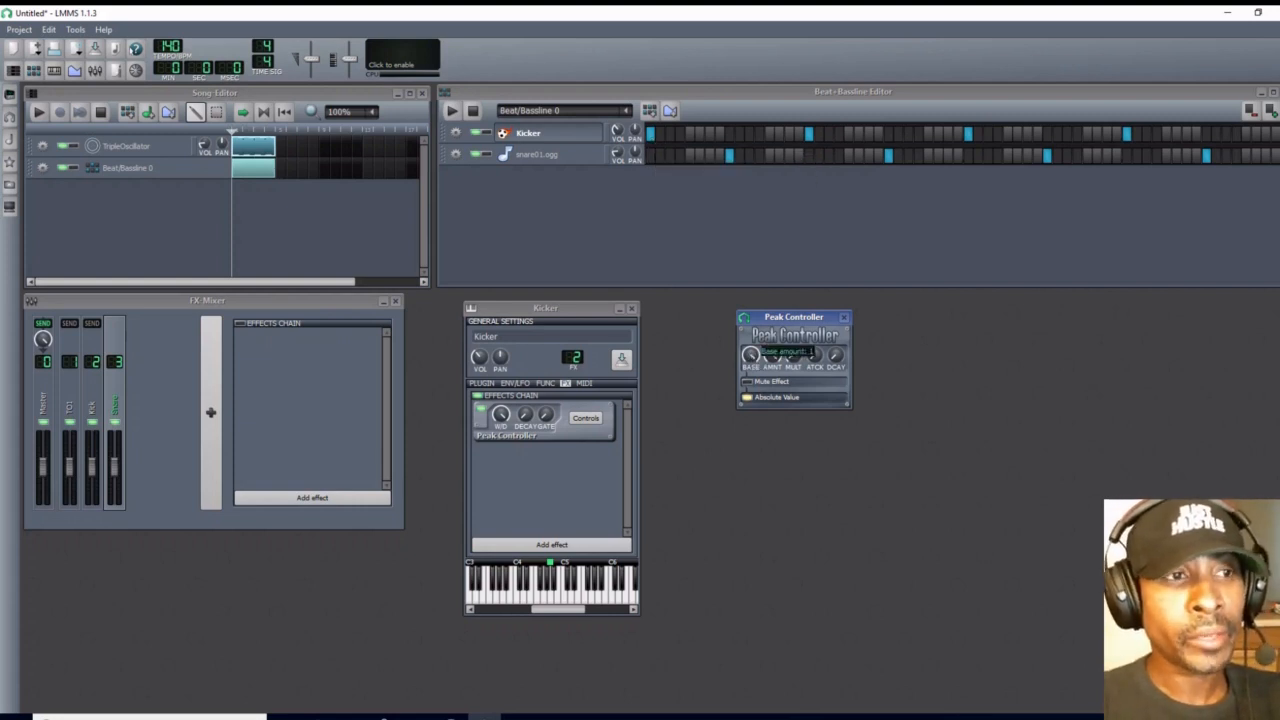
pyautogui.moveTo(753, 357); pyautogui.dragTo(753, 425)
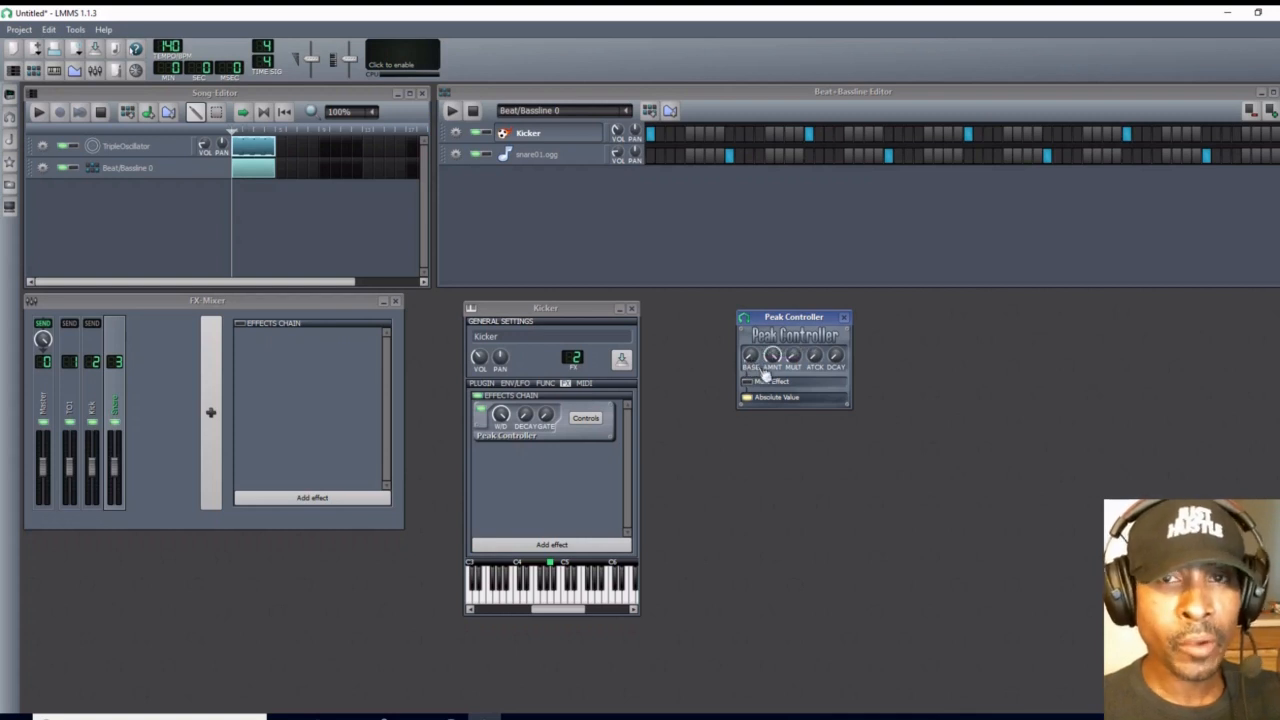
pyautogui.click(844, 318)
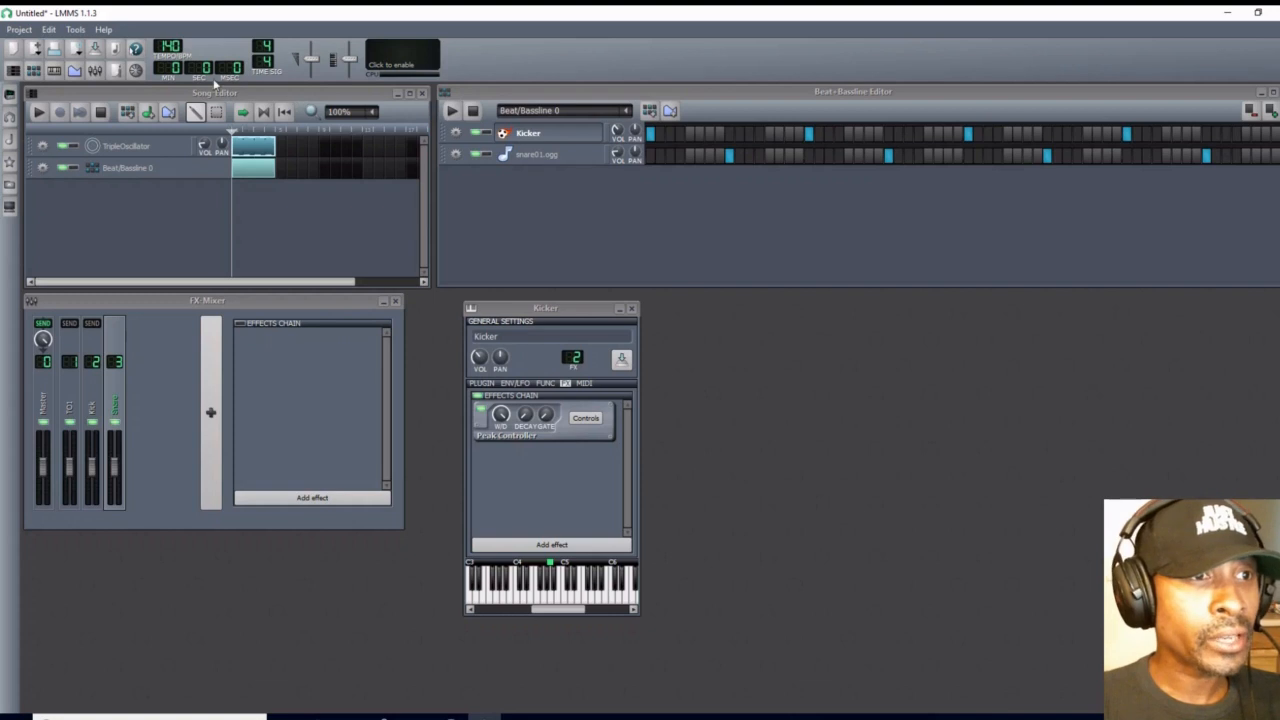
# Replace the placeholder in the project notes with "PC 1 is the Kicker" and close the notes and Kicker windows.
pyautogui.click(116, 72)
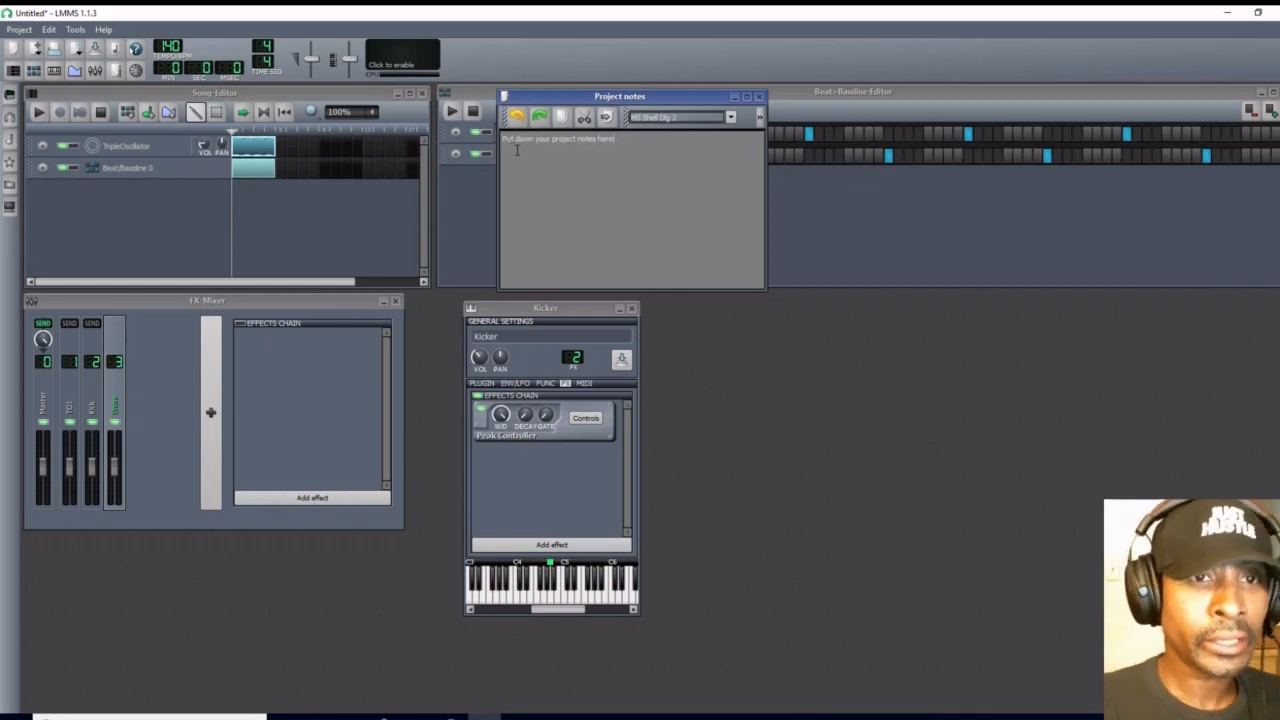
pyautogui.press('BackSpace')
pyautogui.press('BackSpace')
pyautogui.press('BackSpace')
pyautogui.press('BackSpace')
pyautogui.press('BackSpace')
pyautogui.press('BackSpace')
pyautogui.press('BackSpace')
pyautogui.press('BackSpace')
pyautogui.press('BackSpace')
pyautogui.press('BackSpace')
pyautogui.press('BackSpace')
pyautogui.press('BackSpace')
pyautogui.press('BackSpace')
pyautogui.press('BackSpace')
pyautogui.press('BackSpace')
pyautogui.press('BackSpace')
pyautogui.press('BackSpace')
pyautogui.press('BackSpace')
pyautogui.press('BackSpace')
pyautogui.press('BackSpace')
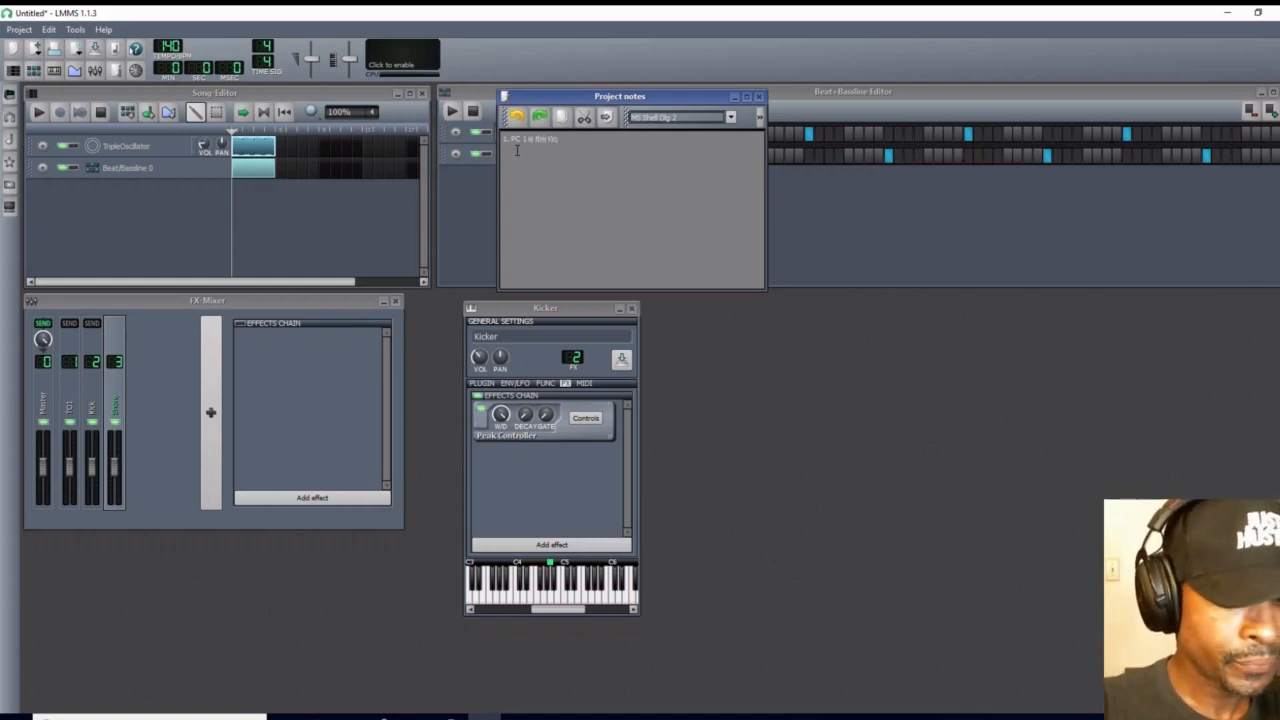
pyautogui.write('er')
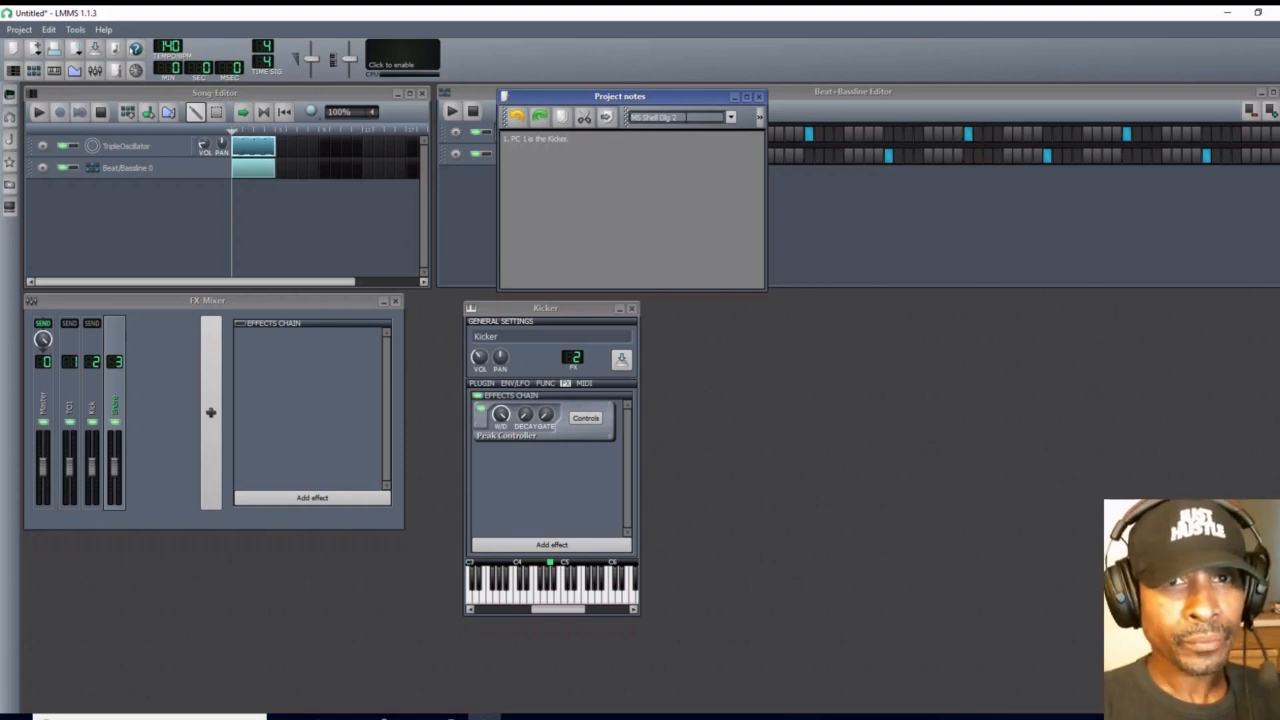
pyautogui.click(758, 97)
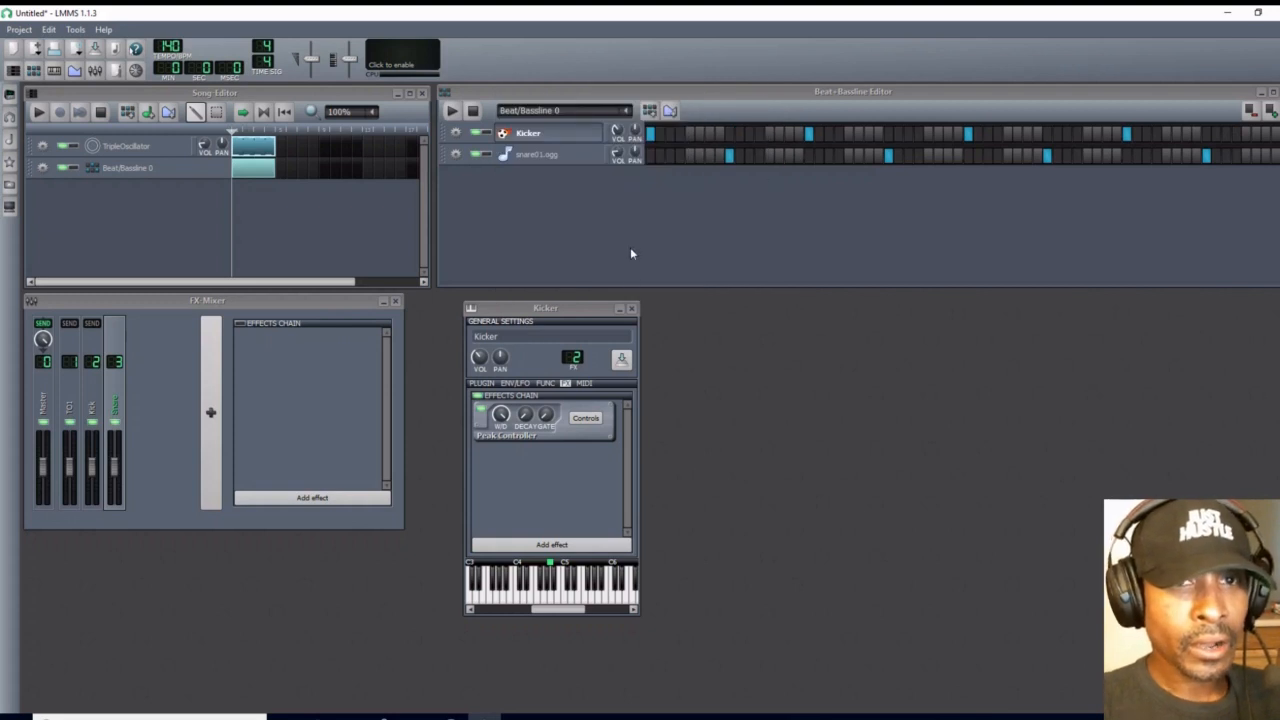
pyautogui.click(631, 308)
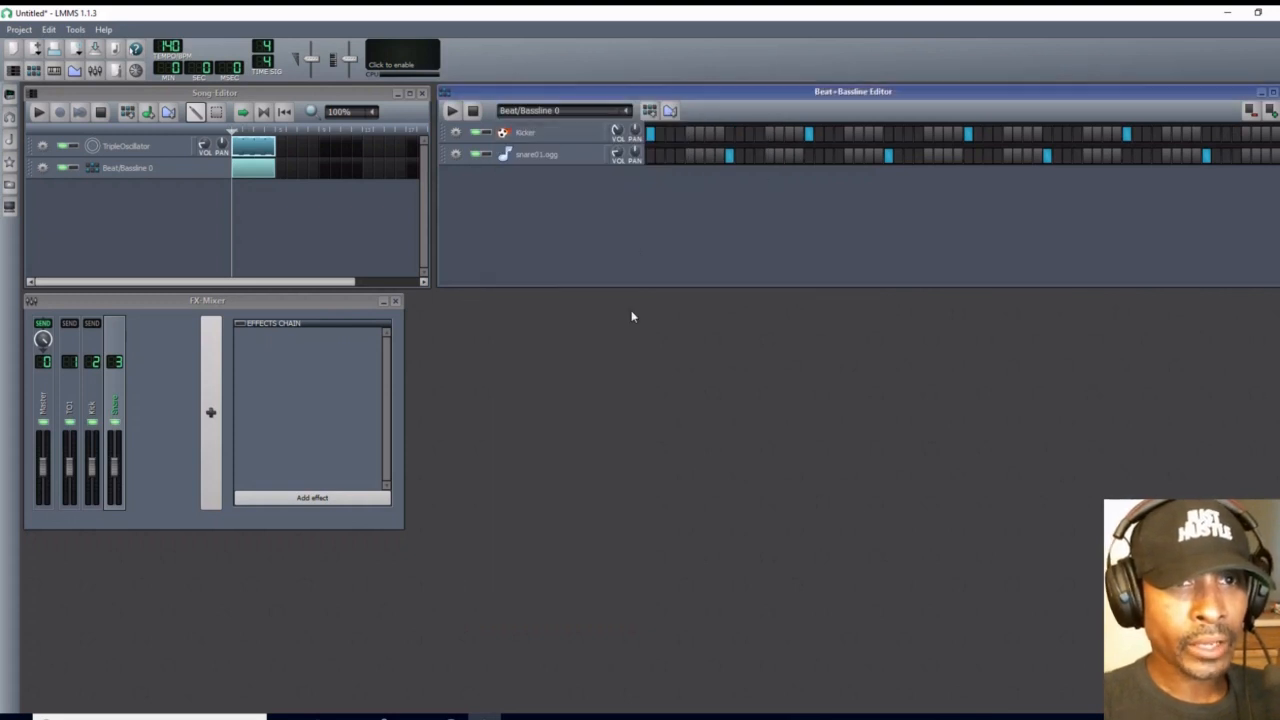
# Add a Peak Controller to the effects chain of snare01.ogg and turn its Base amount fully down.
pyautogui.click(571, 156)
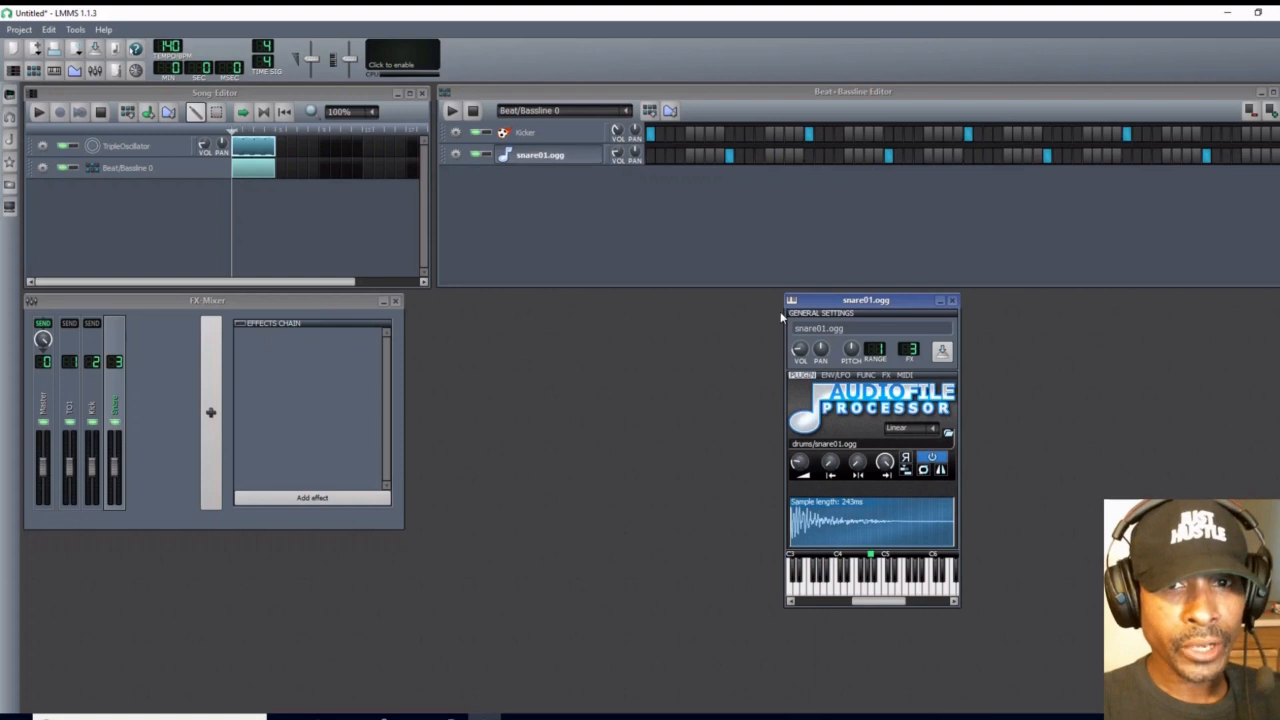
pyautogui.click(887, 376)
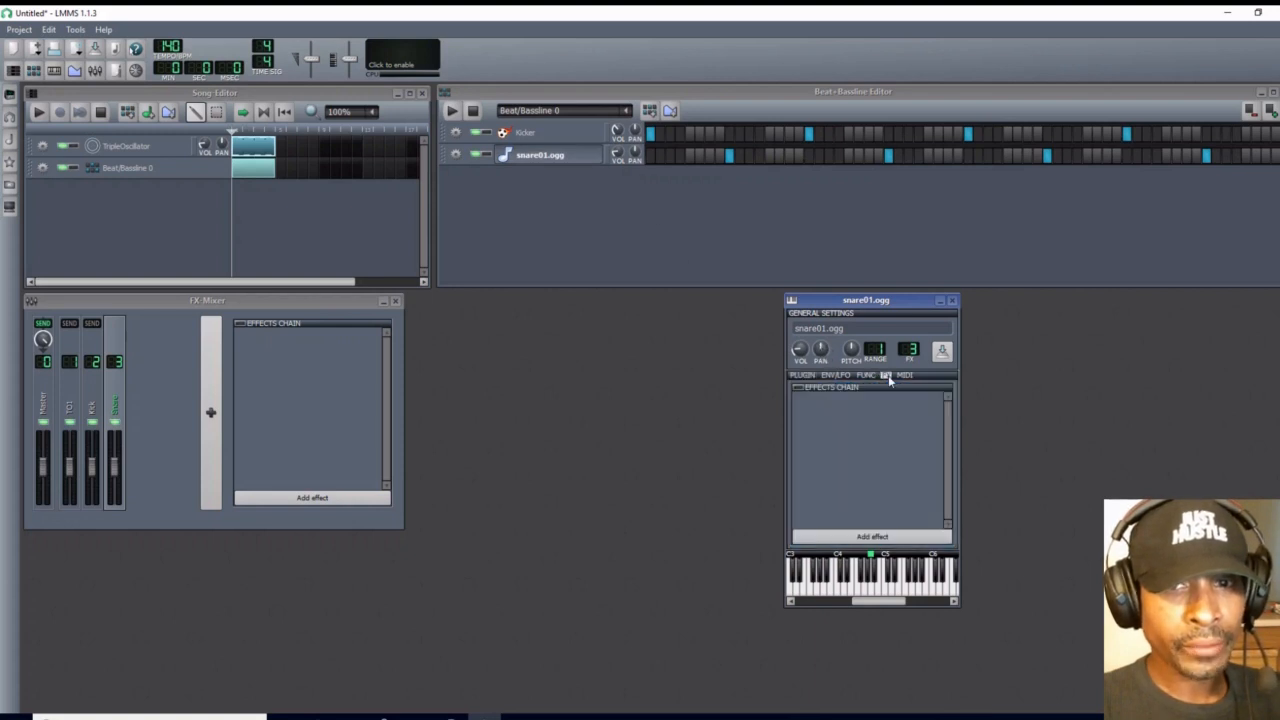
pyautogui.click(867, 538)
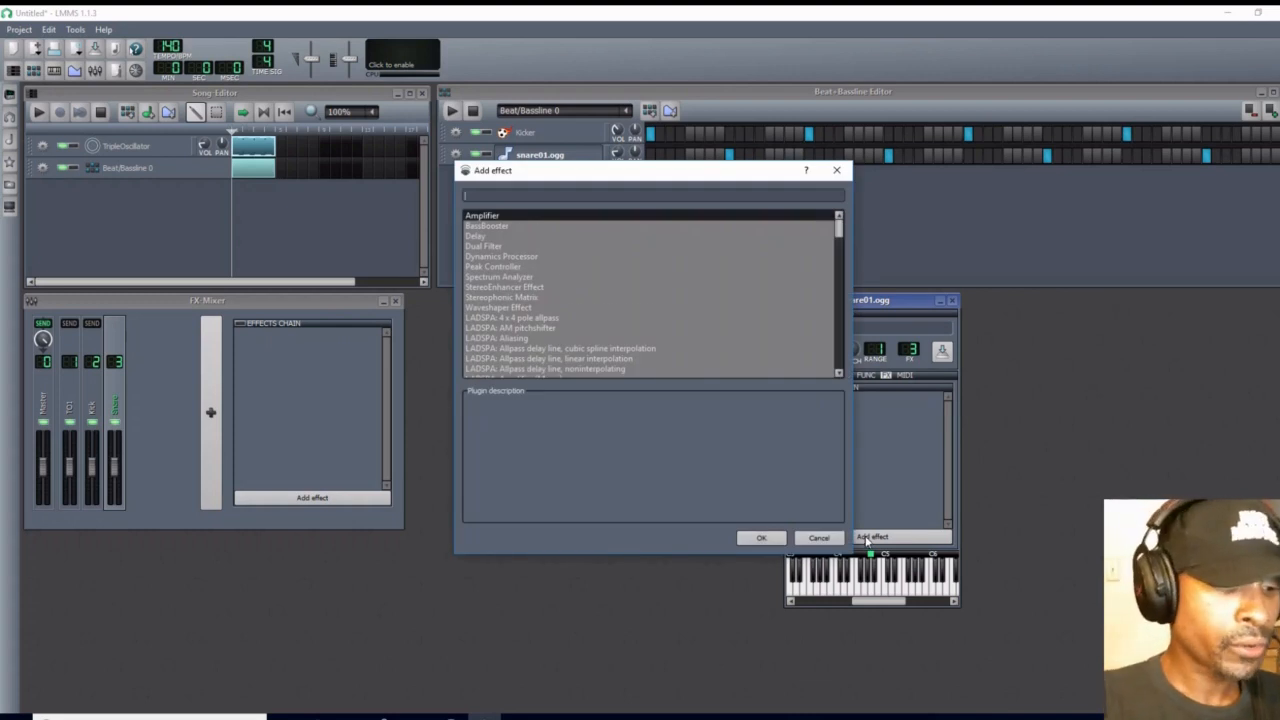
pyautogui.write('Peak')
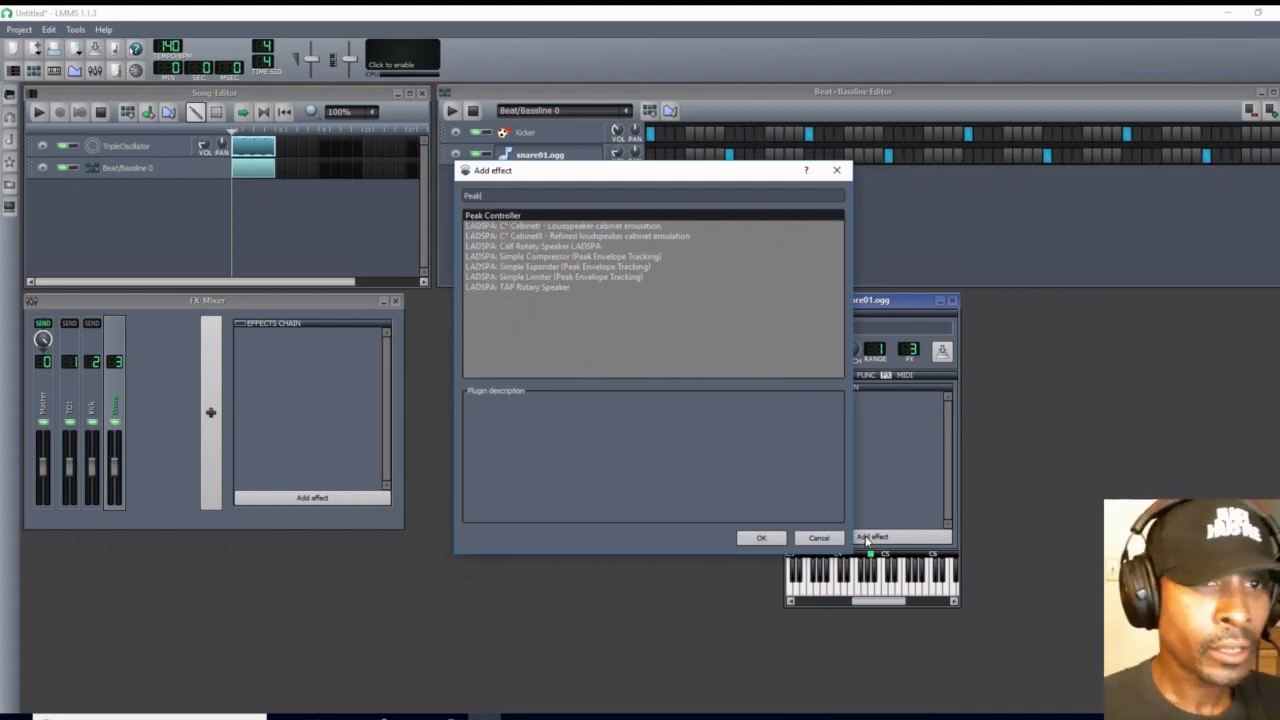
pyautogui.click(517, 216)
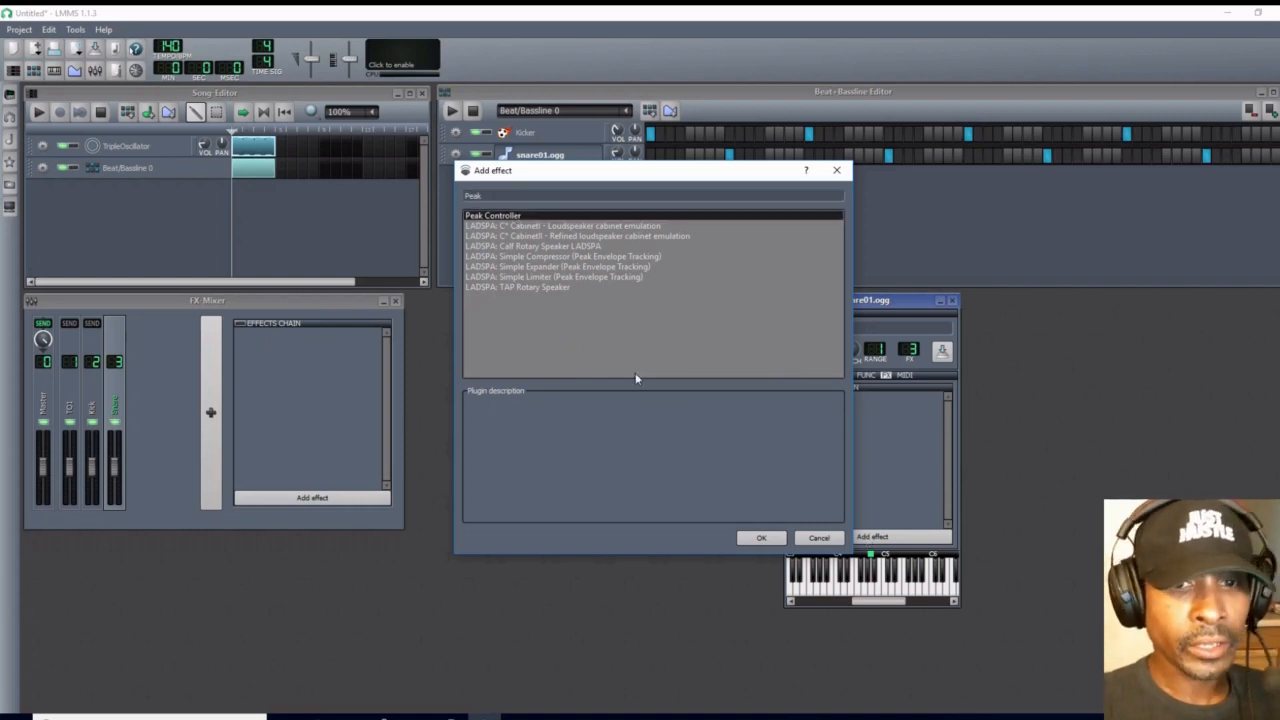
pyautogui.click(761, 537)
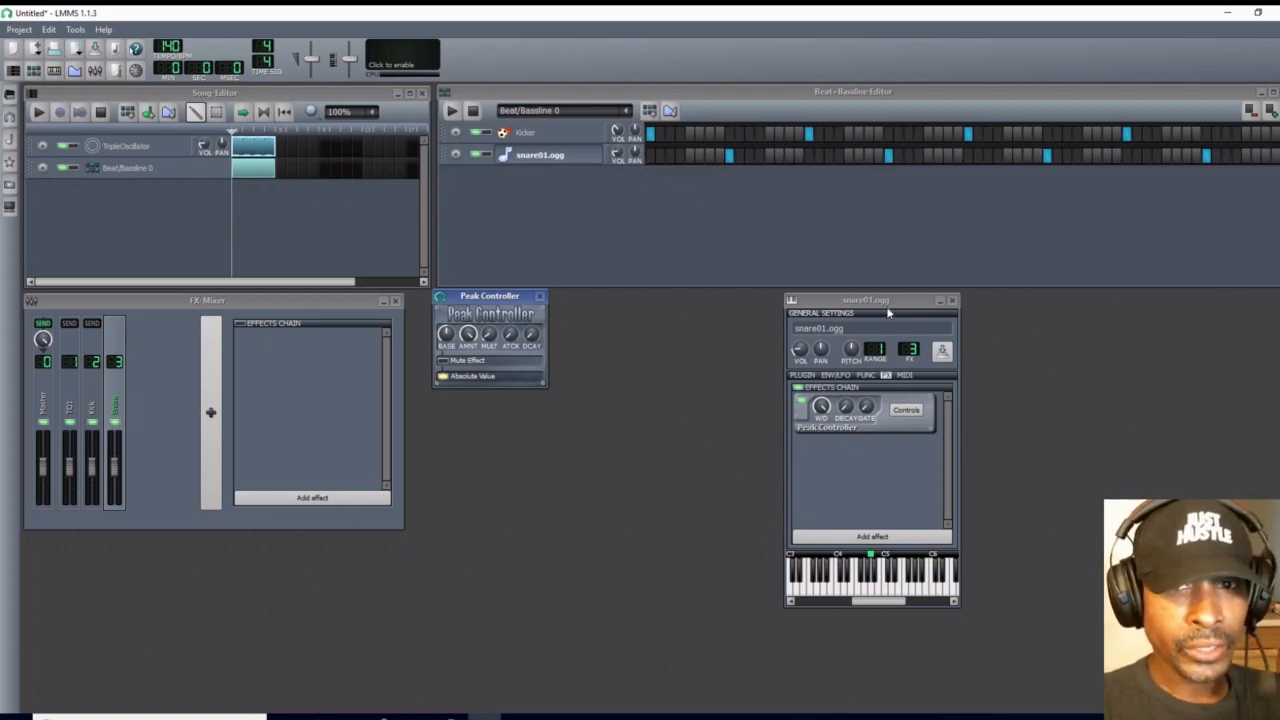
pyautogui.moveTo(888, 301); pyautogui.dragTo(650, 324)
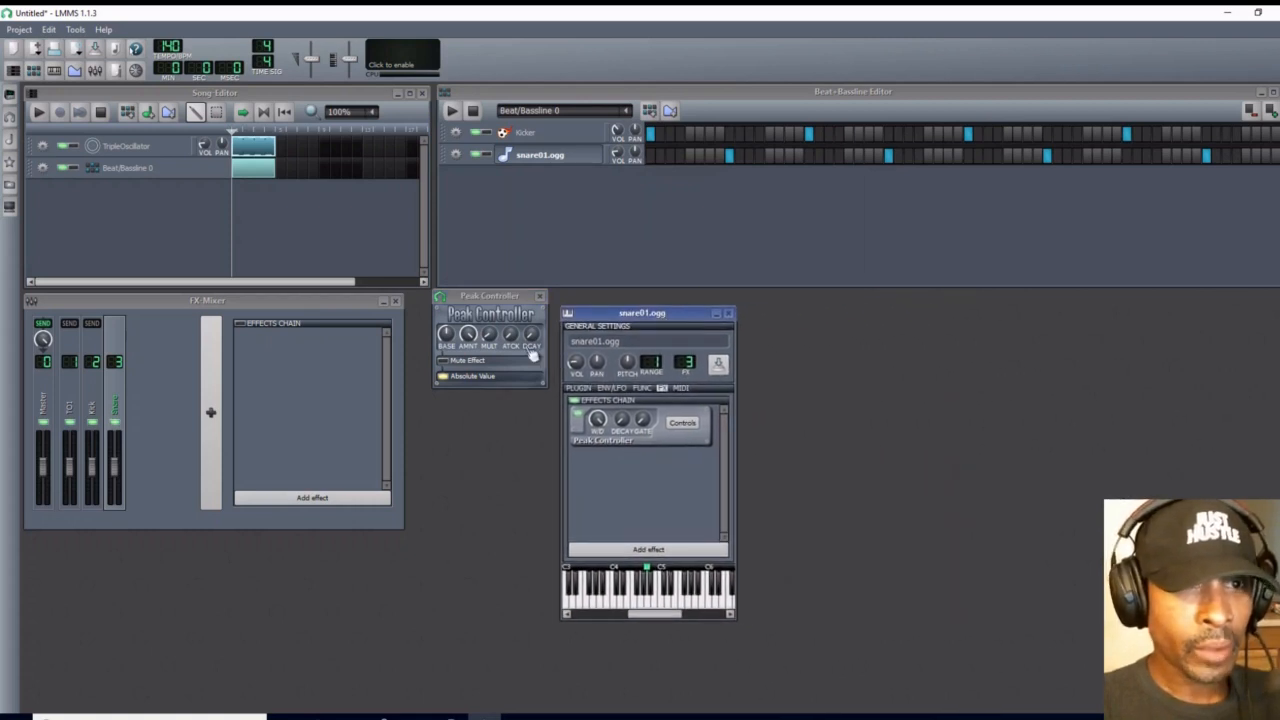
pyautogui.click(447, 336)
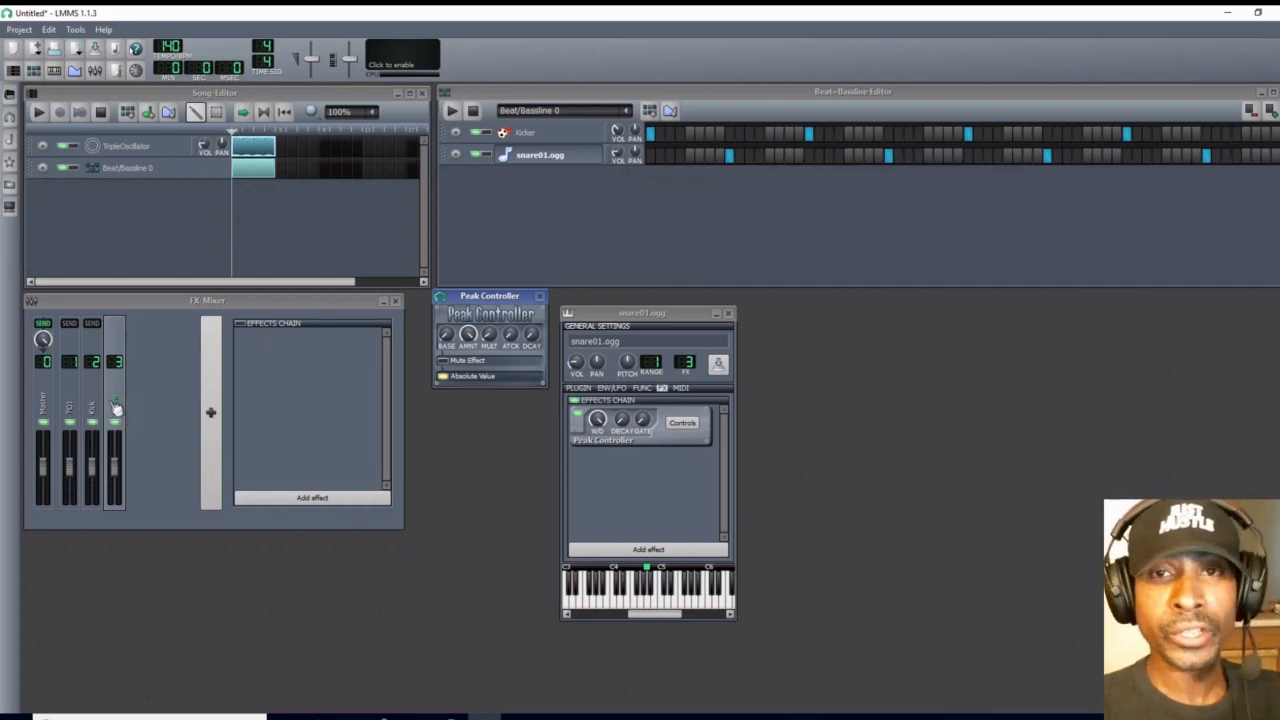
# Add three new channels to the FX-Mixer.
pyautogui.click(210, 412)
pyautogui.click(210, 412)
pyautogui.click(210, 412)
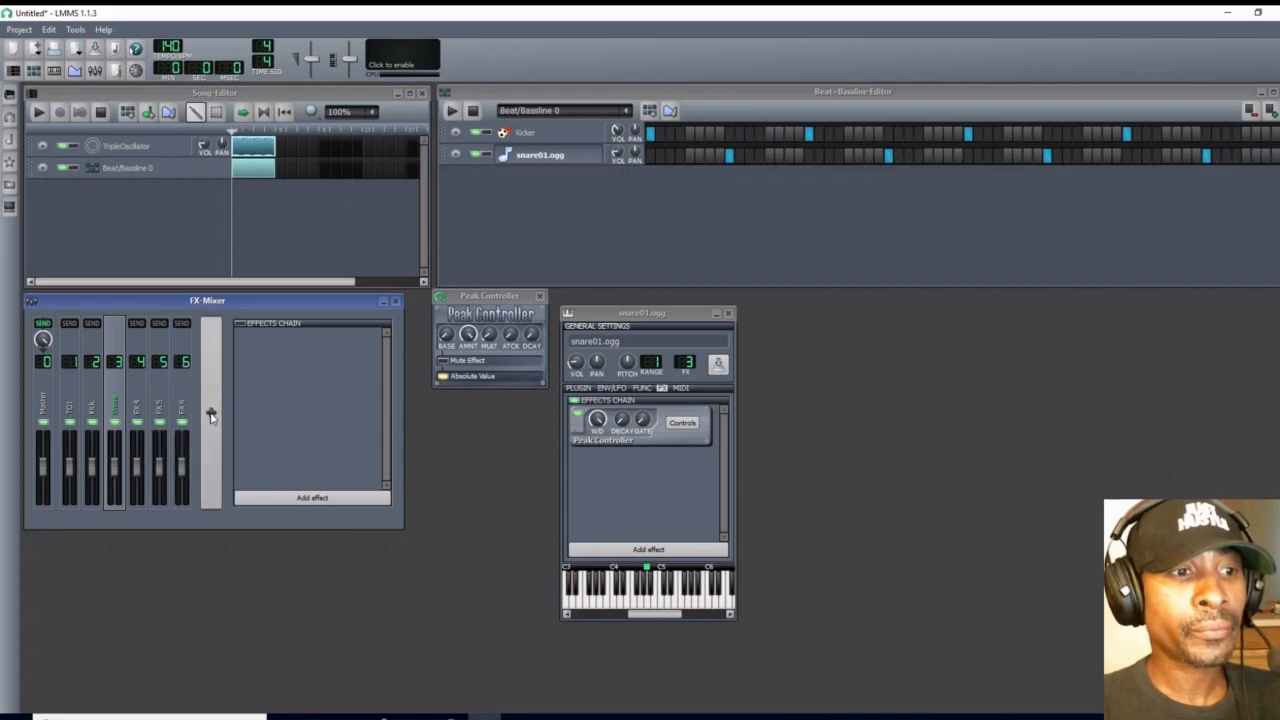
# Widen the FX-Mixer, add five more channels up to FX 12, and return the mixer to its narrower width.
pyautogui.moveTo(403, 430); pyautogui.dragTo(576, 431)
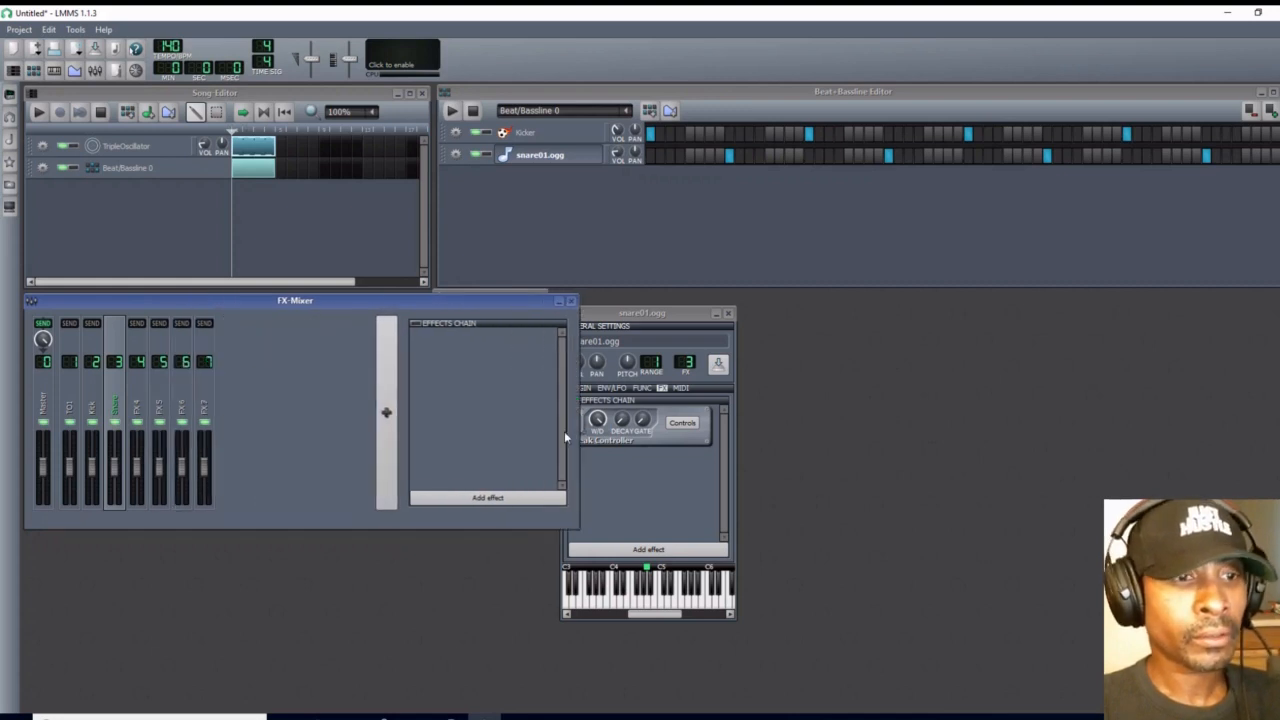
pyautogui.click(390, 430)
pyautogui.click(386, 425)
pyautogui.click(384, 422)
pyautogui.click(384, 422)
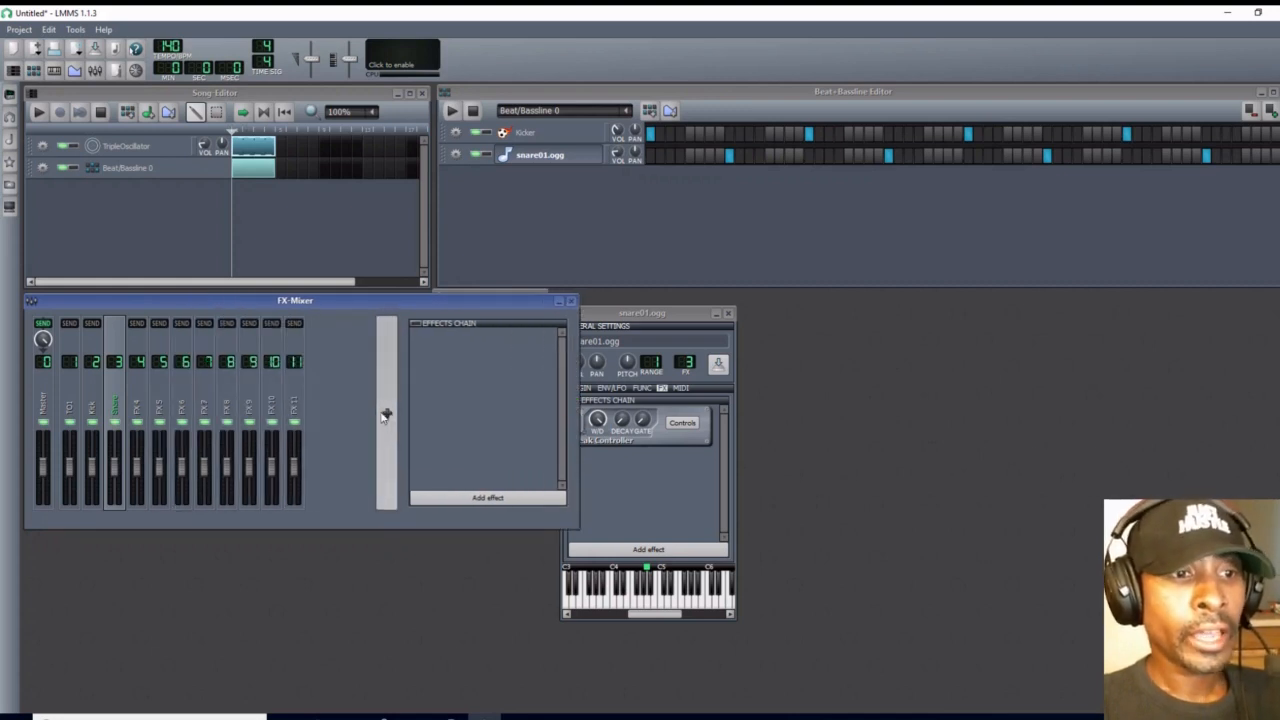
pyautogui.click(378, 418)
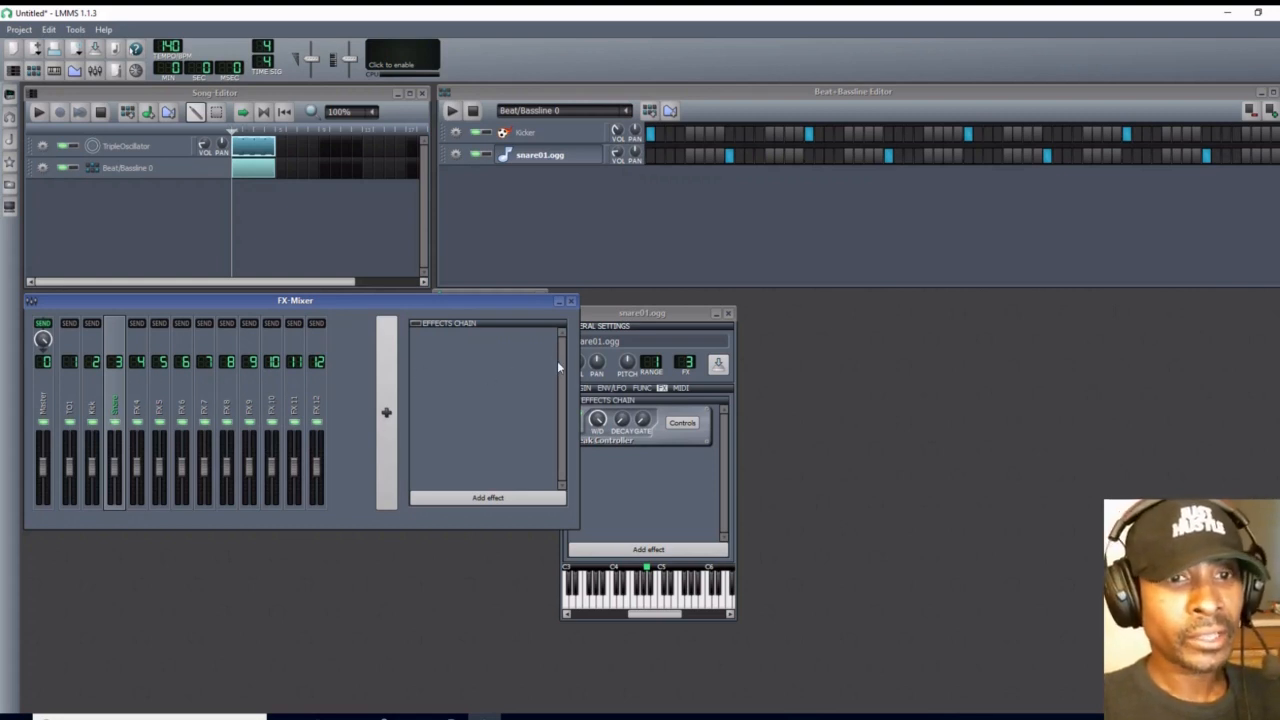
pyautogui.moveTo(576, 363); pyautogui.dragTo(369, 374)
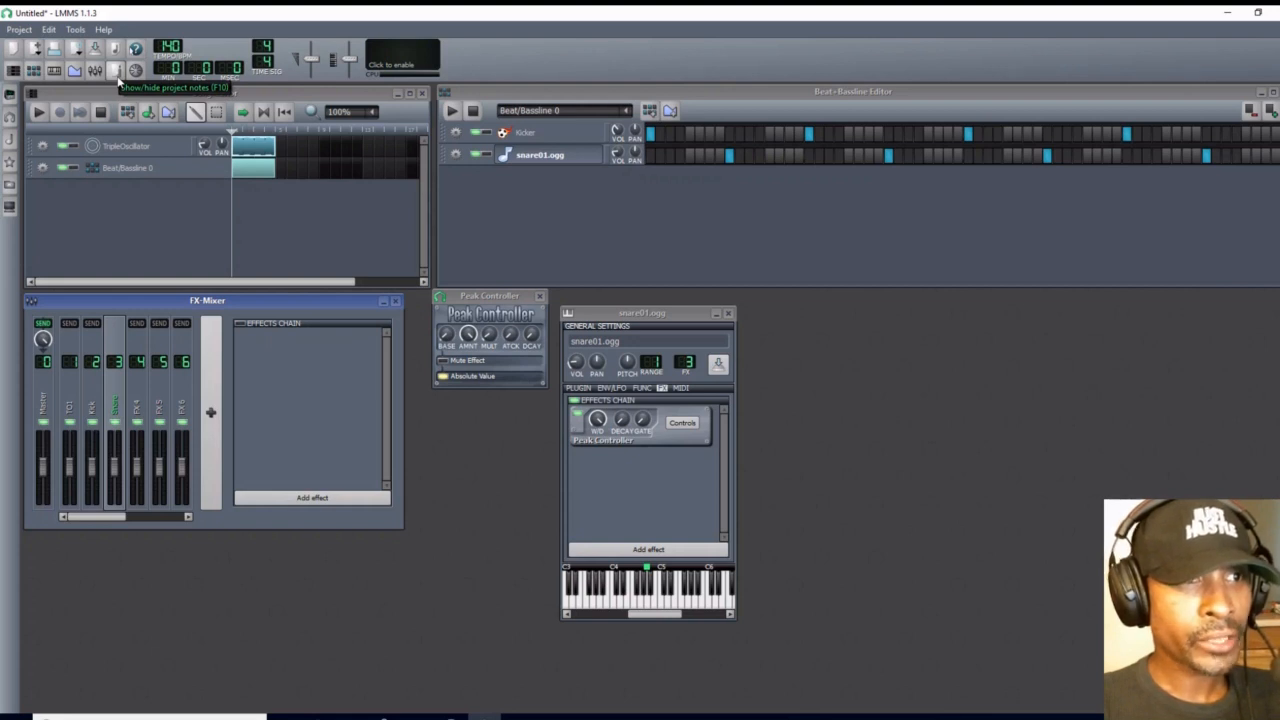
# Add the line "2. PC2 is the snare." to the project notes and close the notes, Peak Controller and snare01.ogg windows.
pyautogui.click(116, 72)
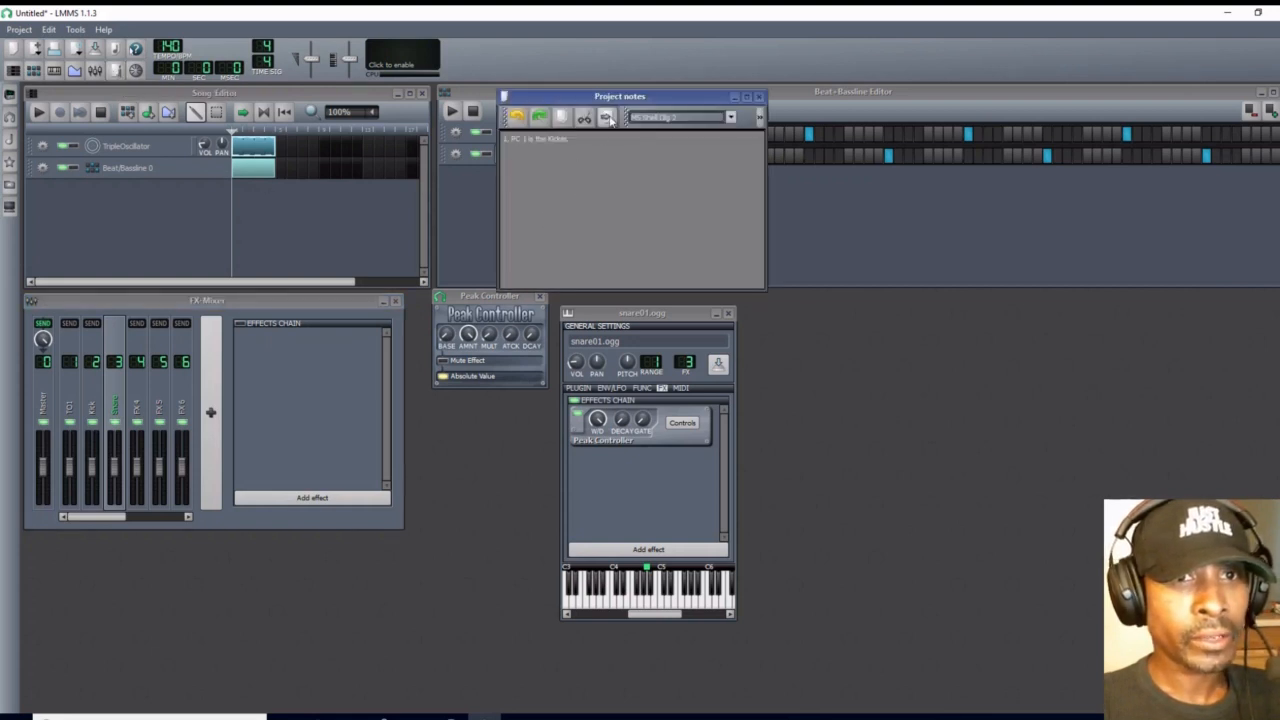
pyautogui.moveTo(618, 99); pyautogui.dragTo(907, 350)
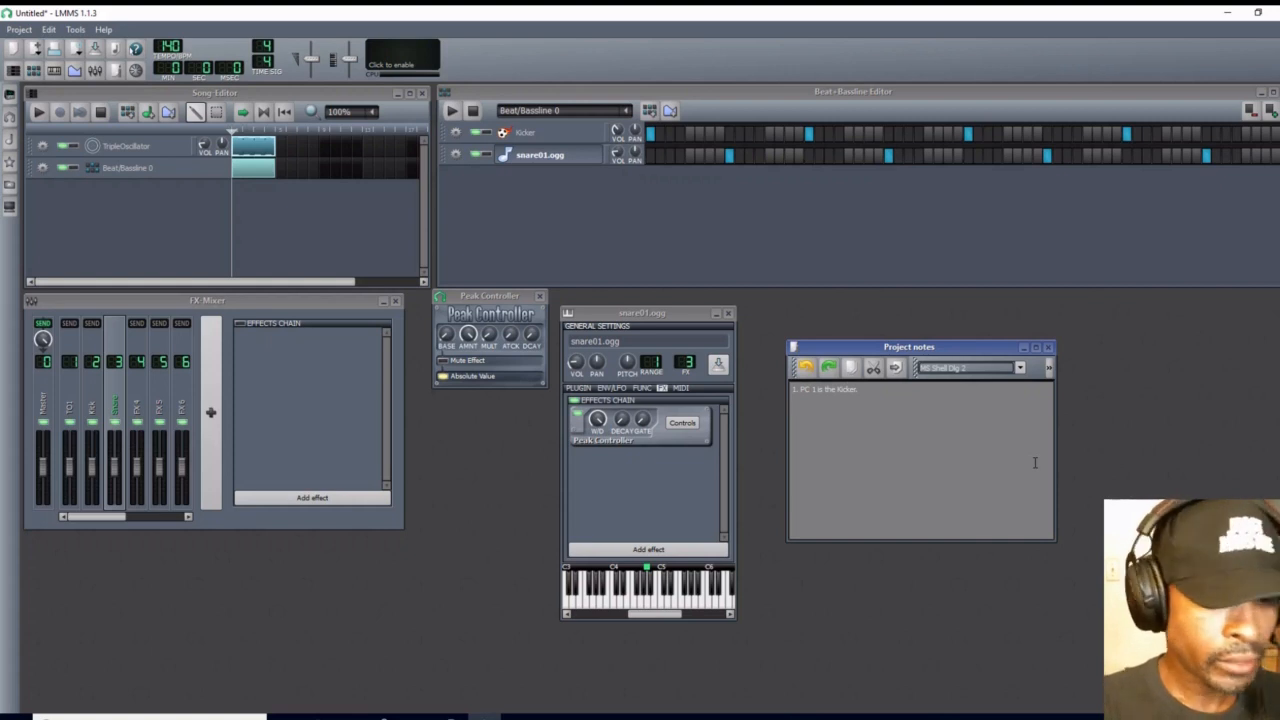
pyautogui.press('Return')
pyautogui.write('2.')
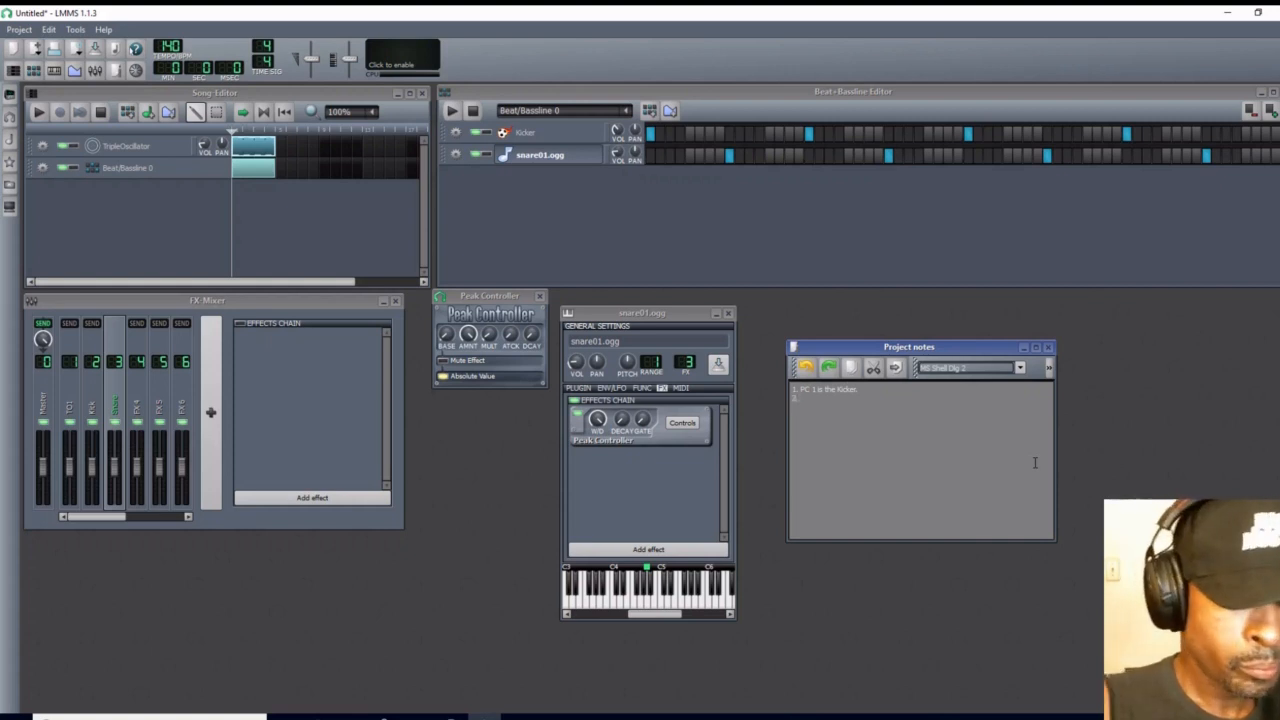
pyautogui.write(' PC2')
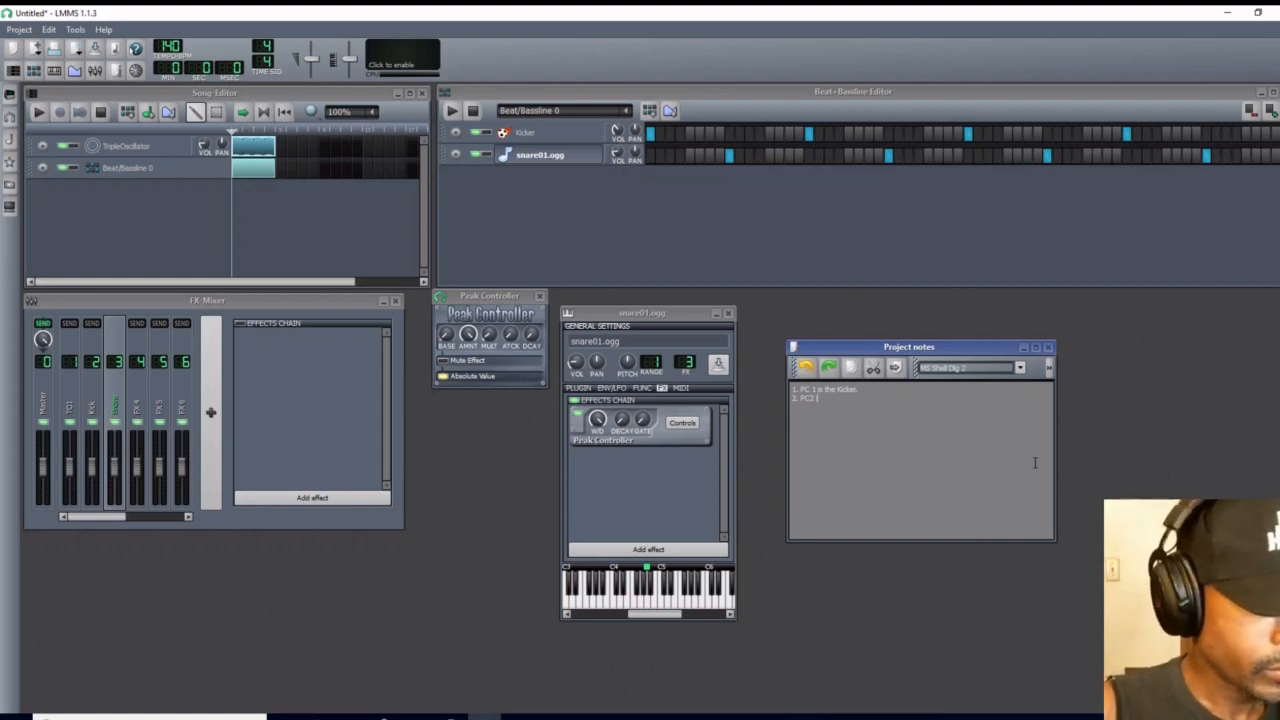
pyautogui.write(' is the s')
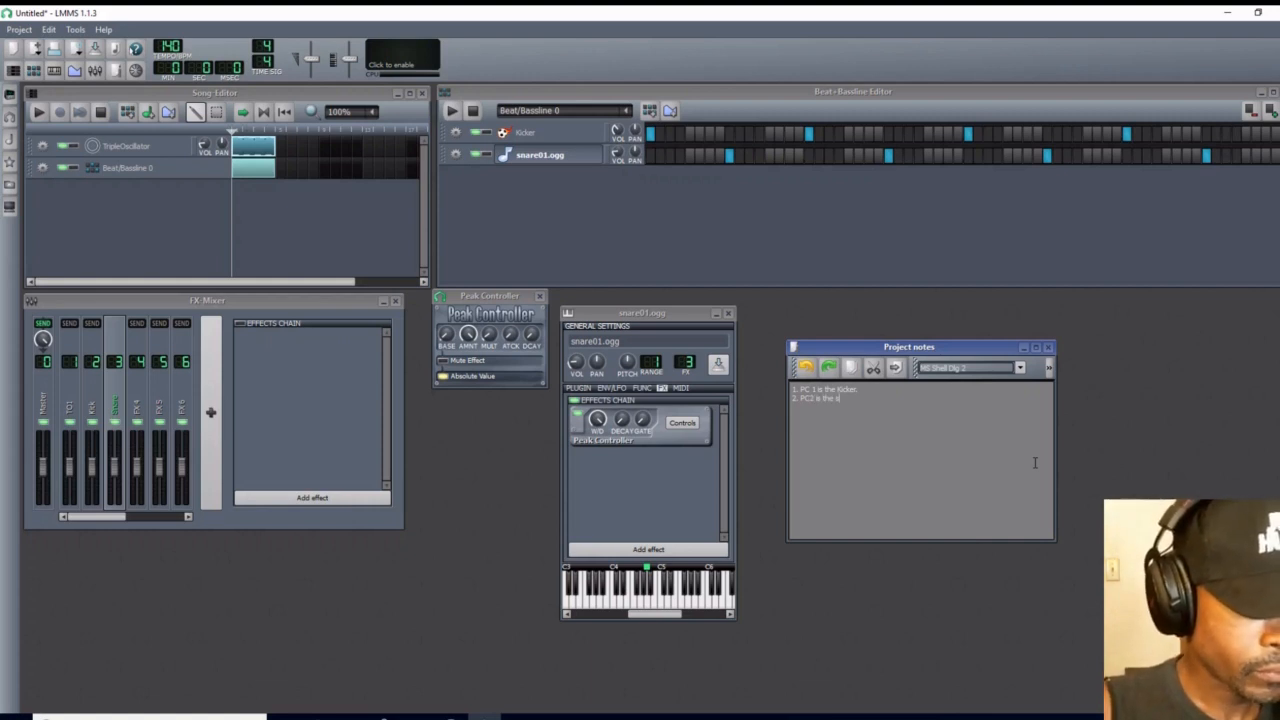
pyautogui.write('nare')
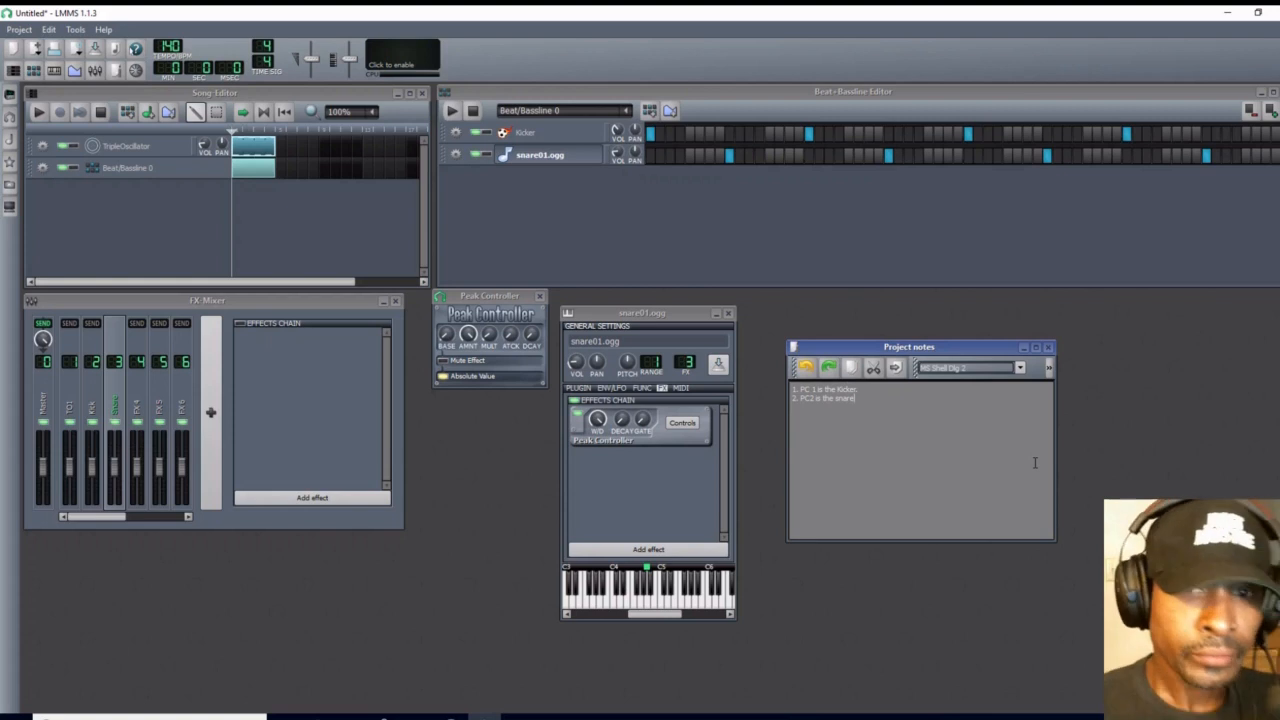
pyautogui.write('.')
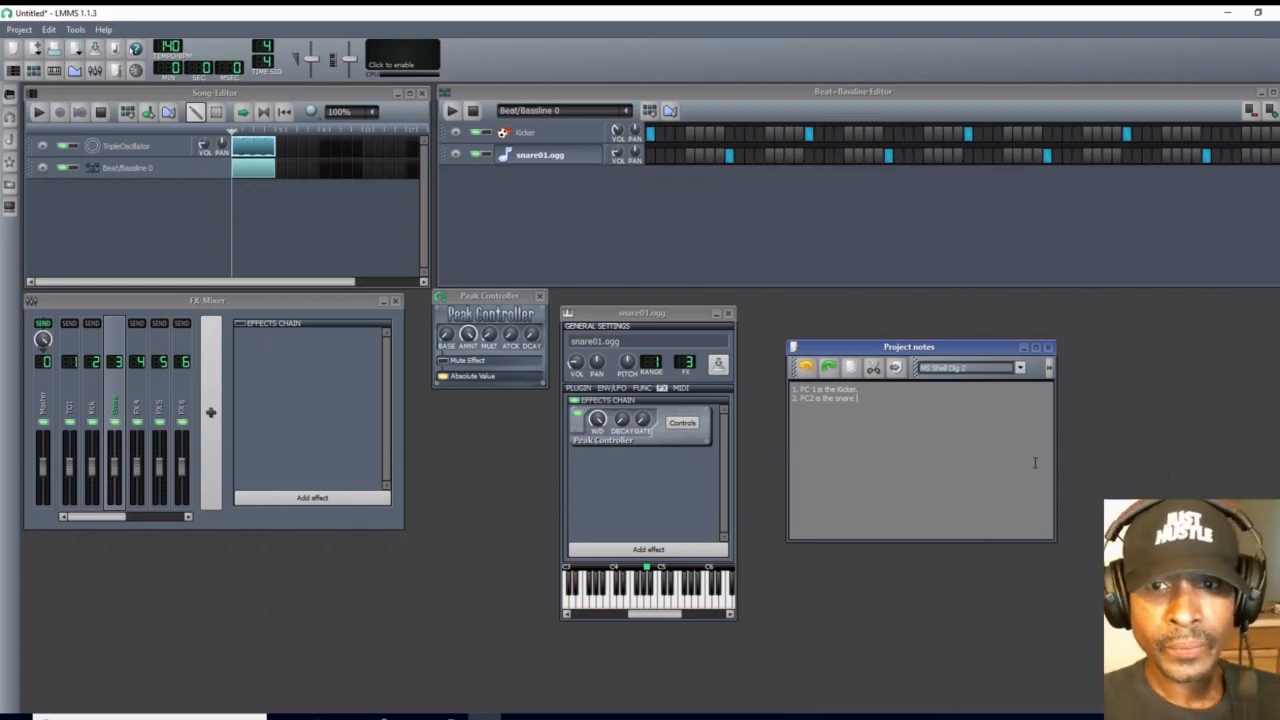
pyautogui.click(1048, 350)
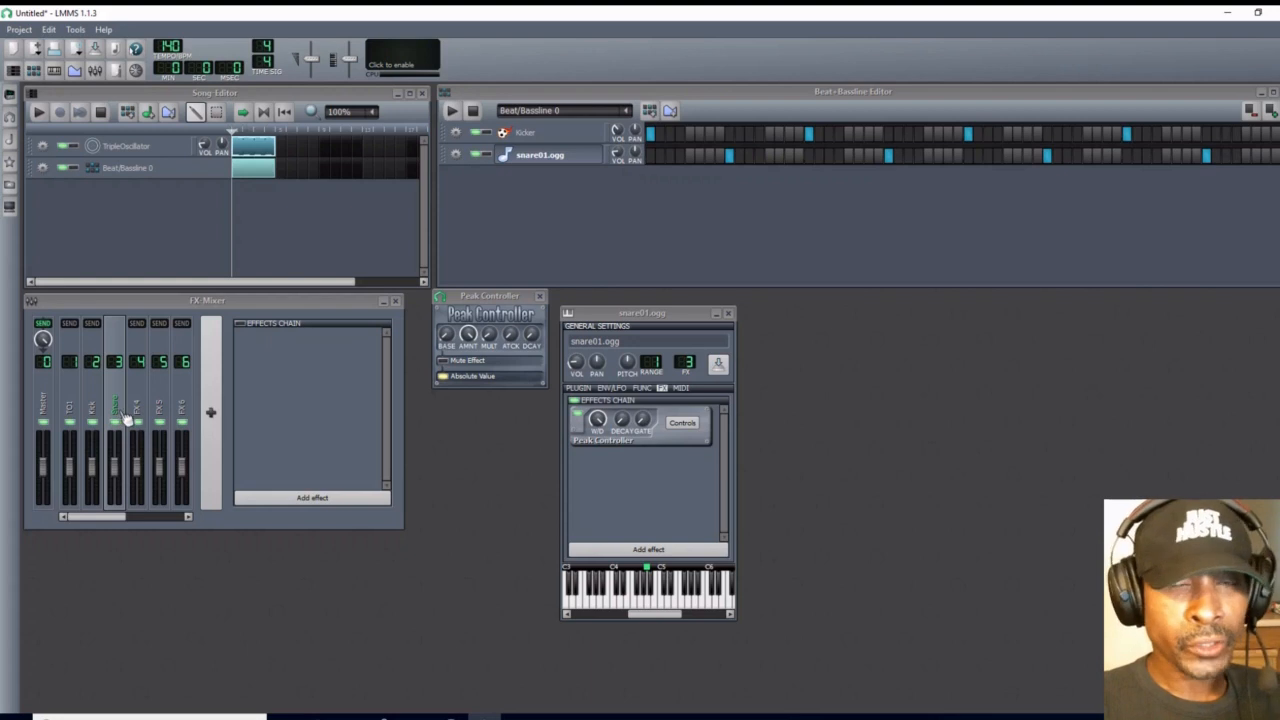
pyautogui.click(539, 296)
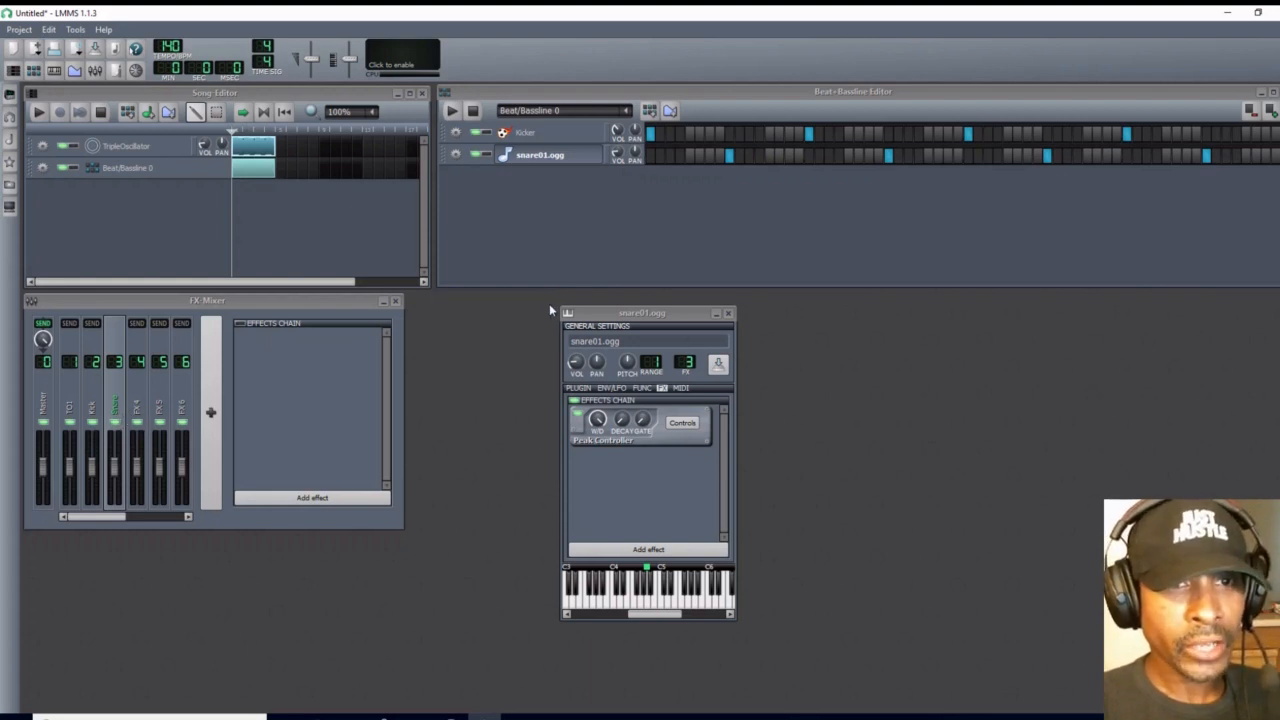
pyautogui.click(728, 313)
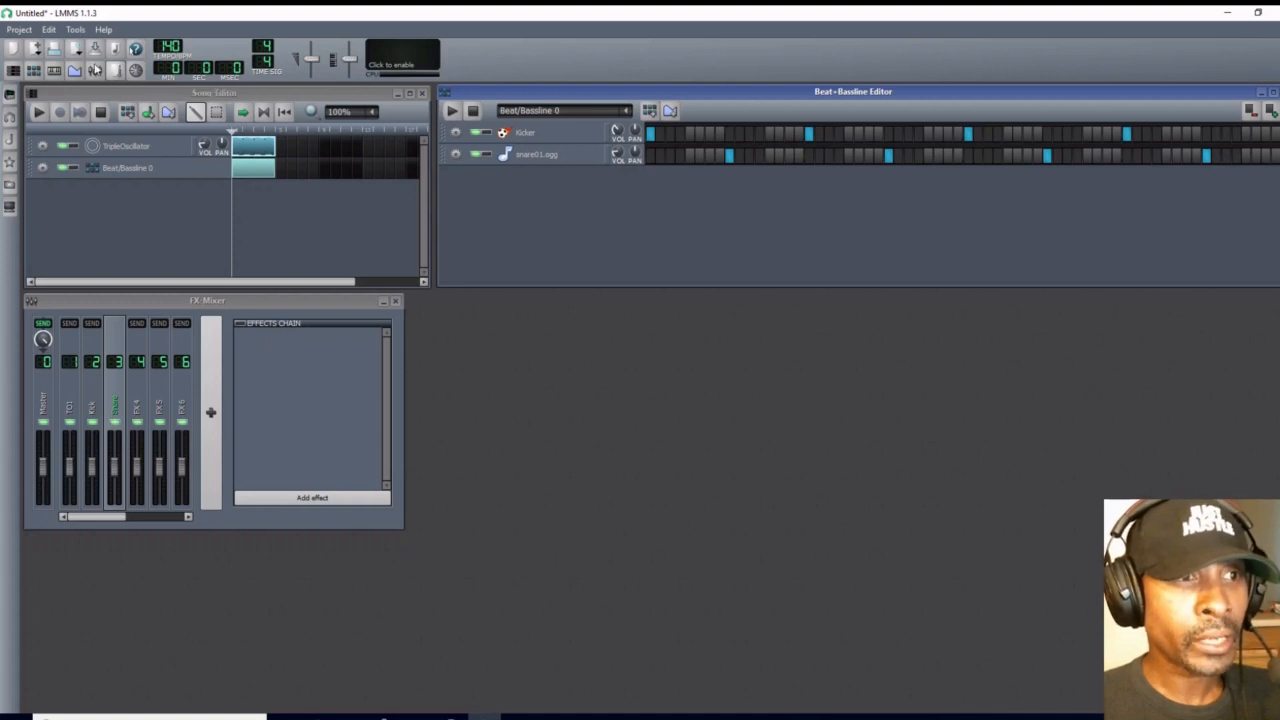
# Add a Calf Sidechain Compressor LADSPA to the TripleOscillator's effects chain and turn up its Ratio.
pyautogui.click(128, 147)
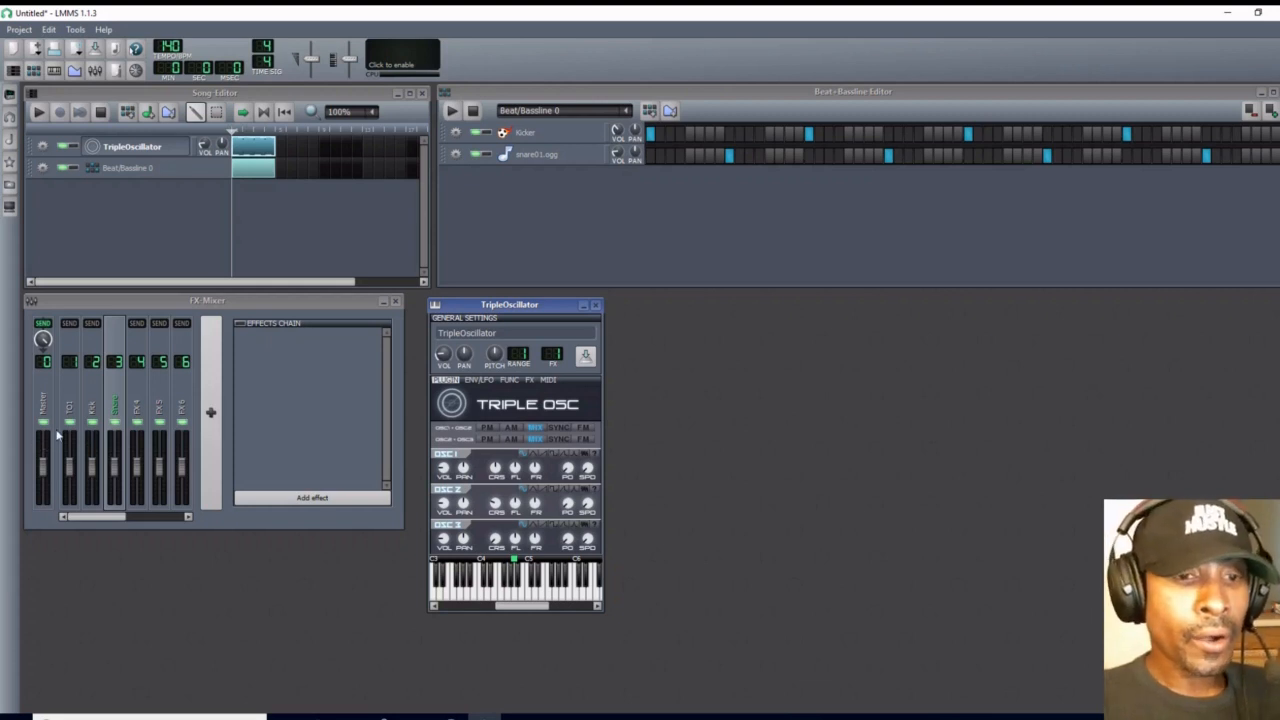
pyautogui.click(531, 379)
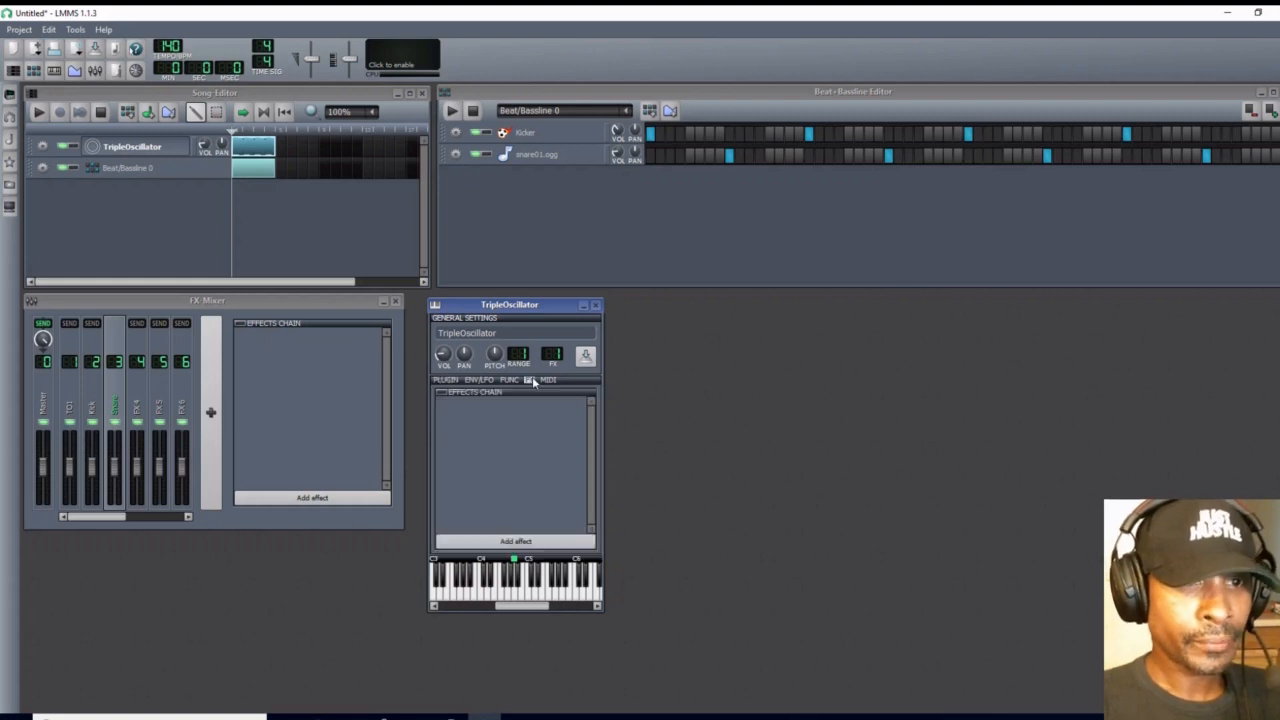
pyautogui.click(524, 539)
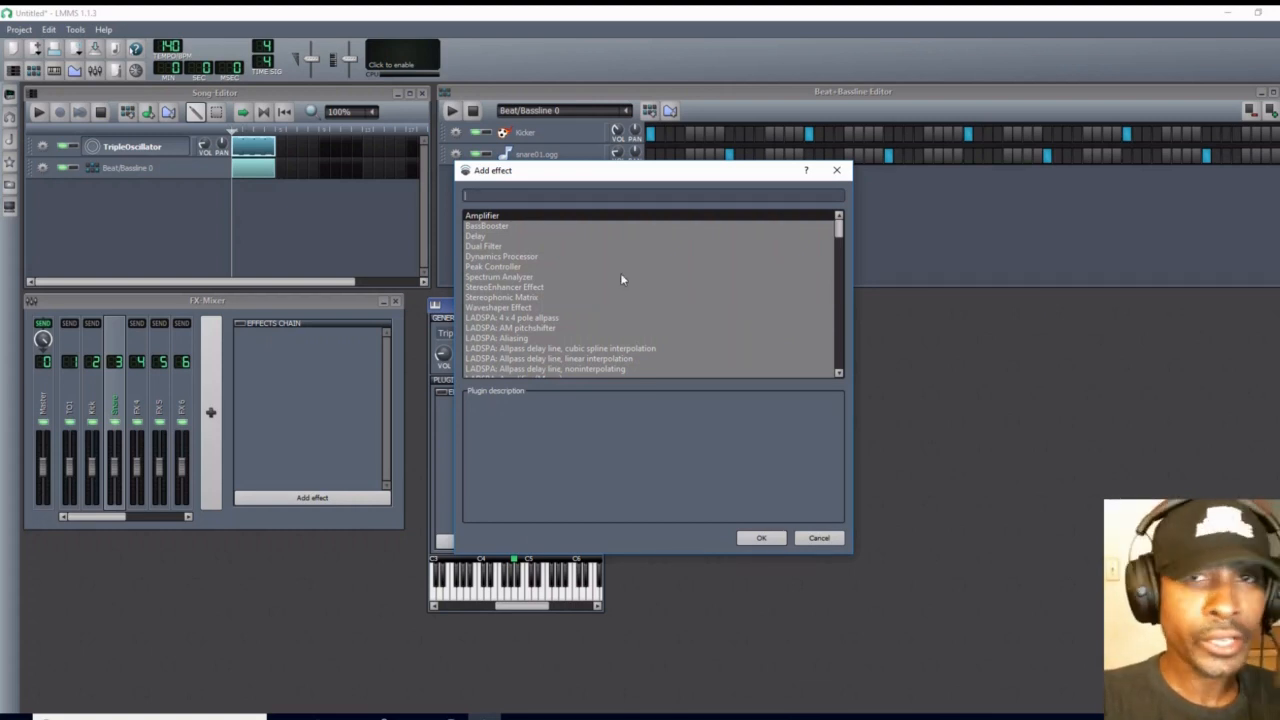
pyautogui.write('sidechain')
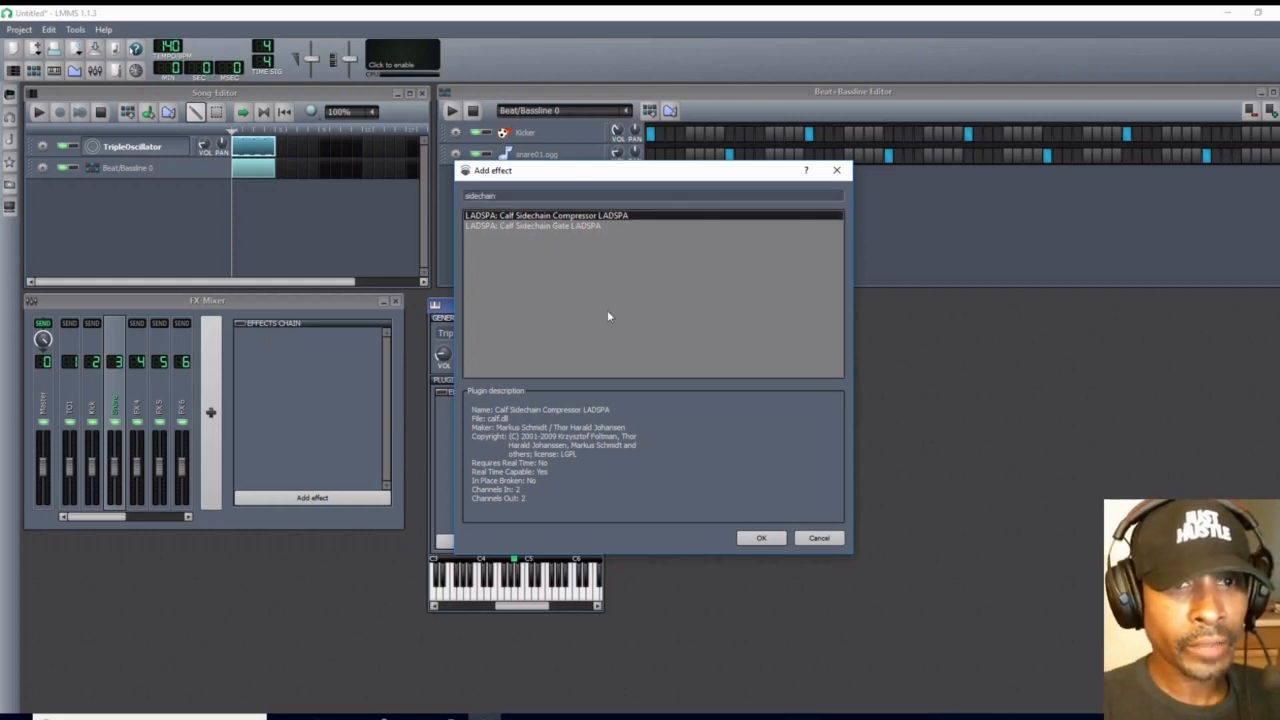
pyautogui.click(762, 540)
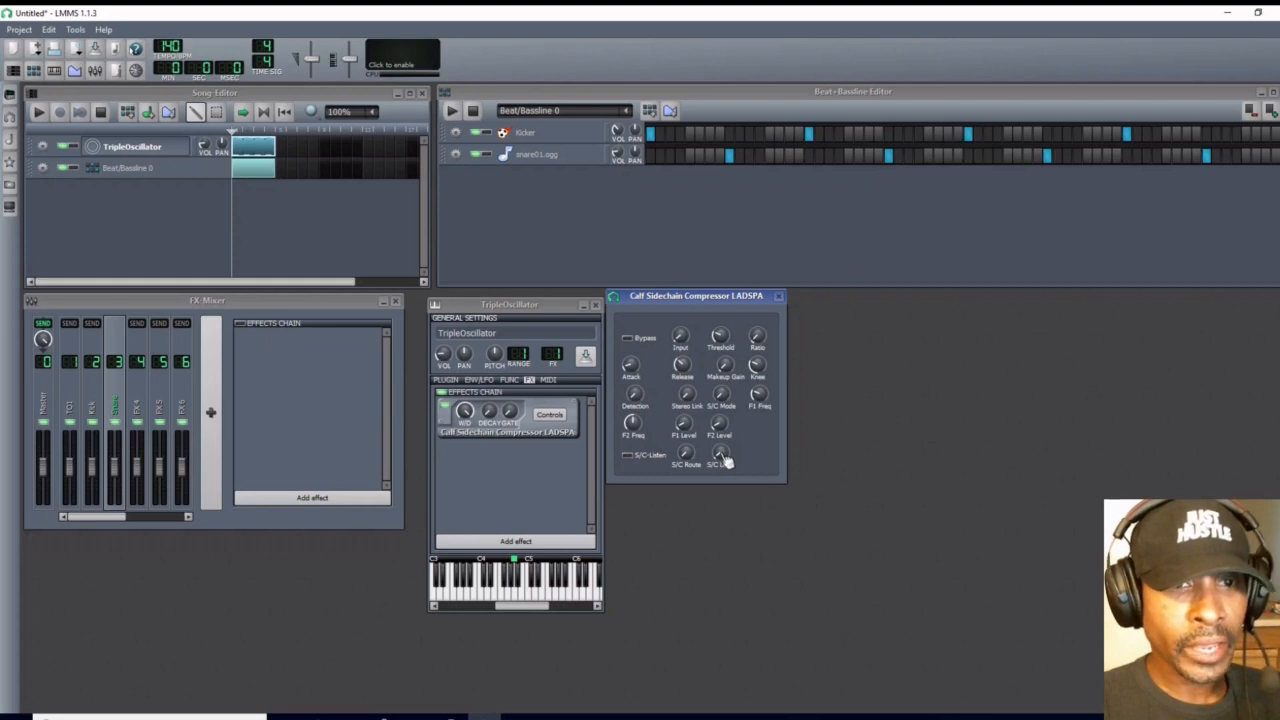
pyautogui.moveTo(763, 341); pyautogui.dragTo(763, 312)
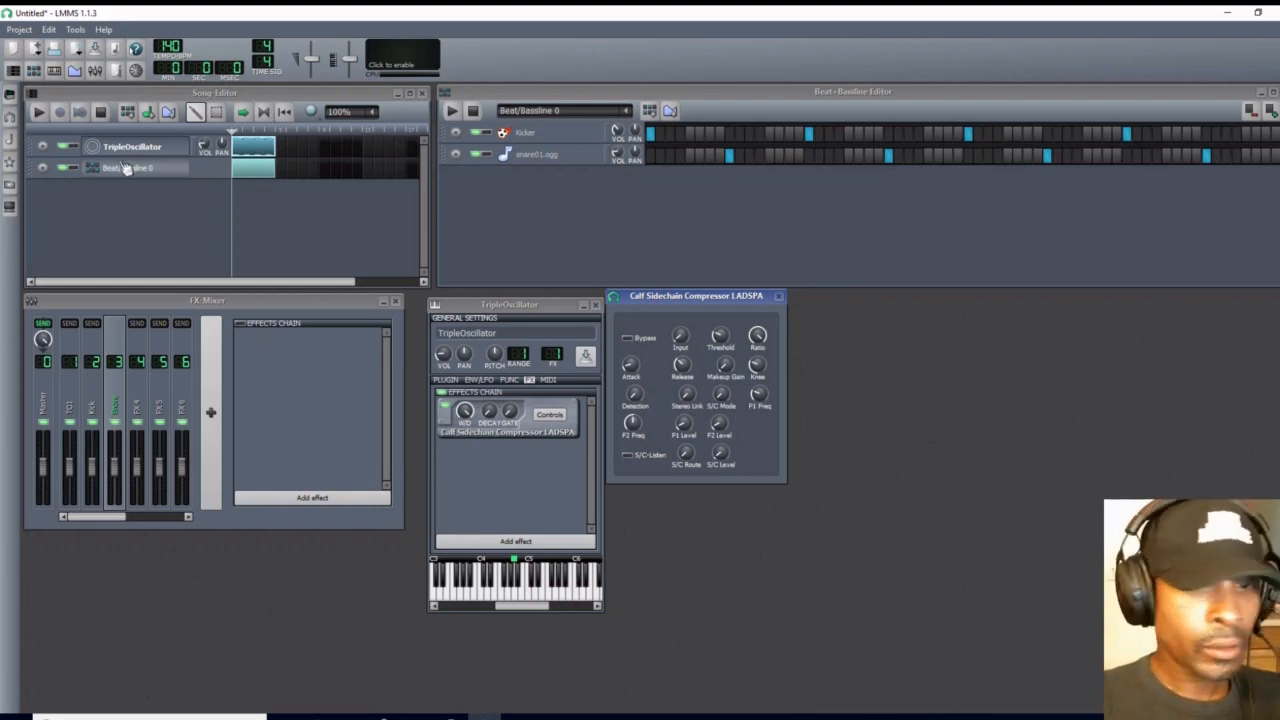
# Connect the sidechain compressor's S/C Level to user controller Controller 1 and close the compressor window.
pyautogui.rightClick(726, 458)
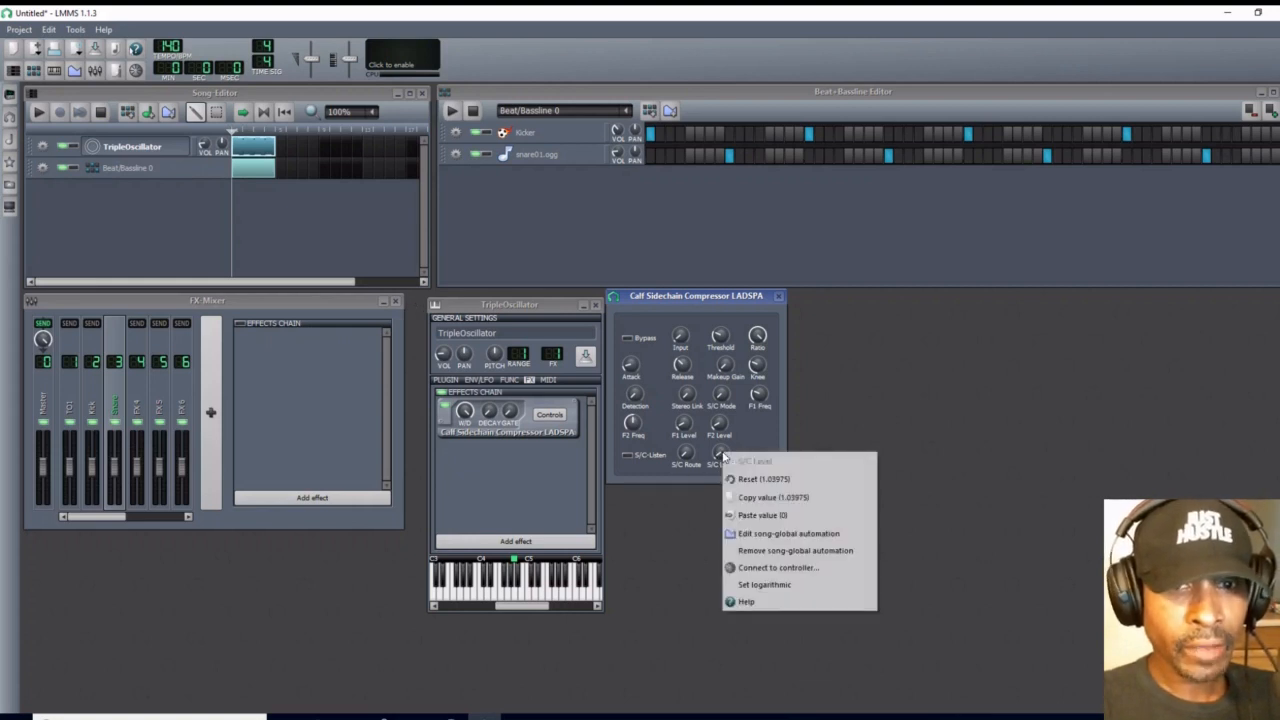
pyautogui.click(757, 568)
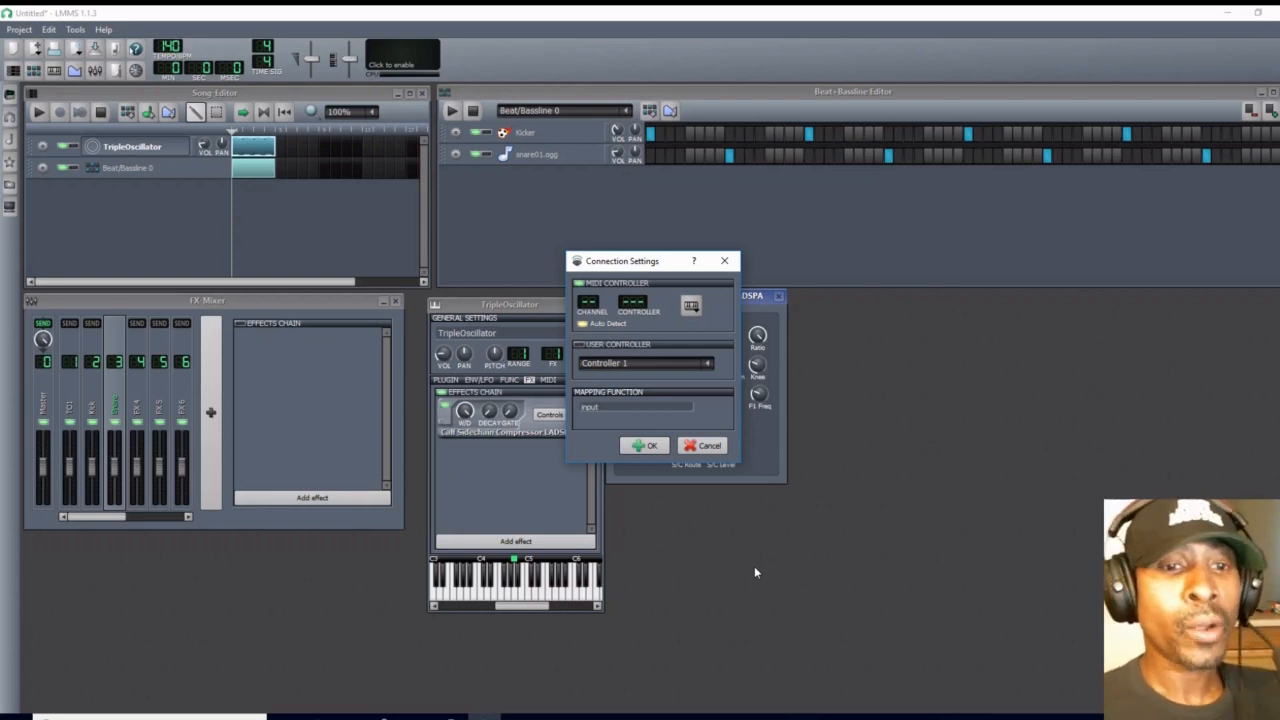
pyautogui.click(579, 344)
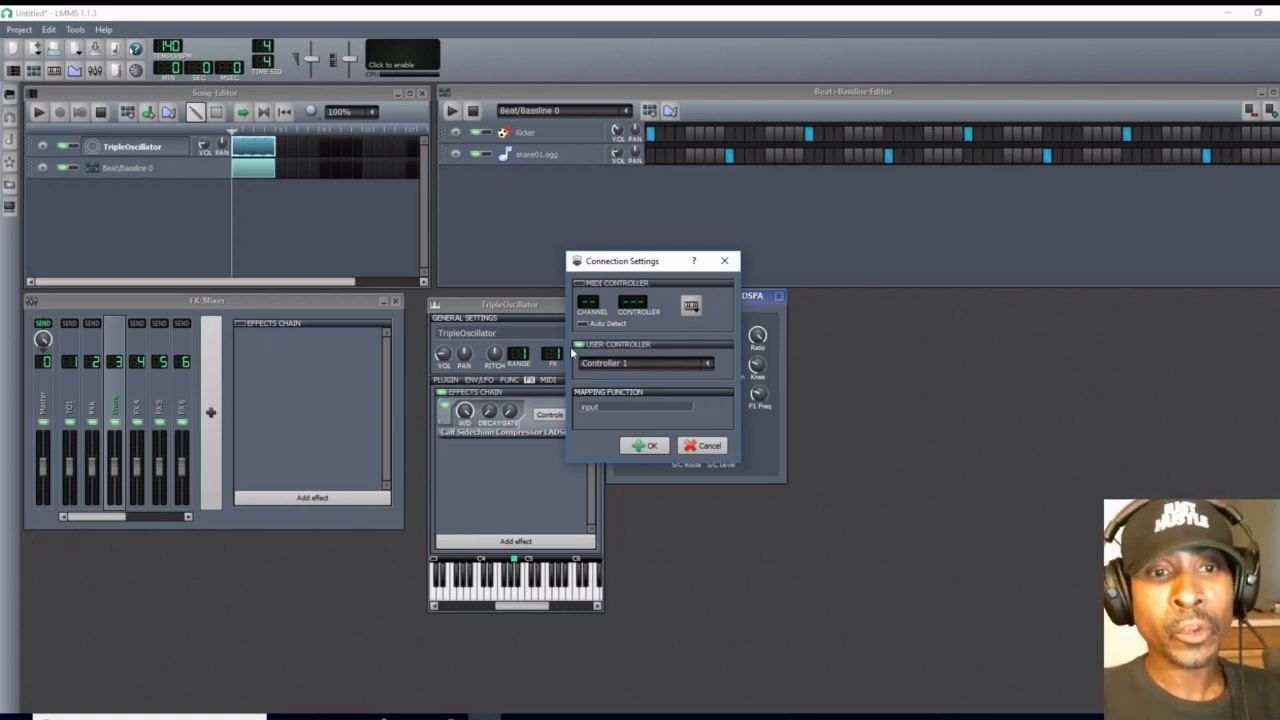
pyautogui.click(711, 368)
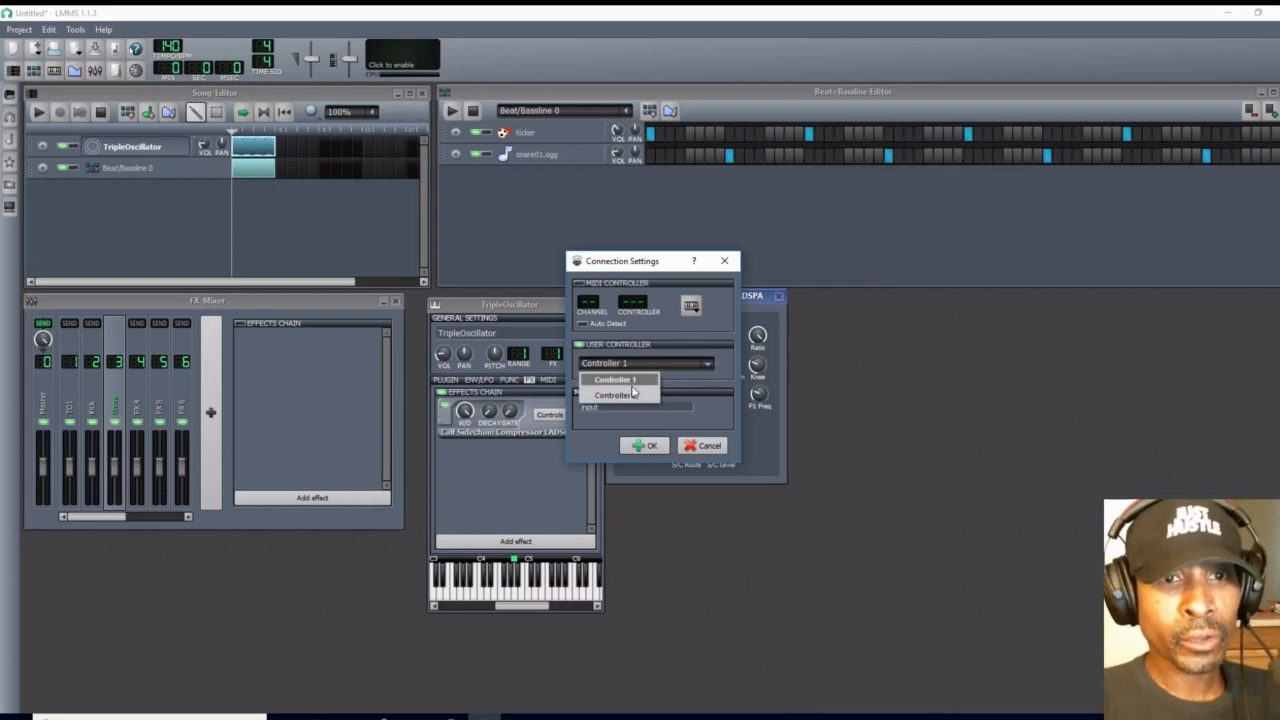
pyautogui.click(667, 265)
pyautogui.moveTo(666, 263); pyautogui.dragTo(895, 304)
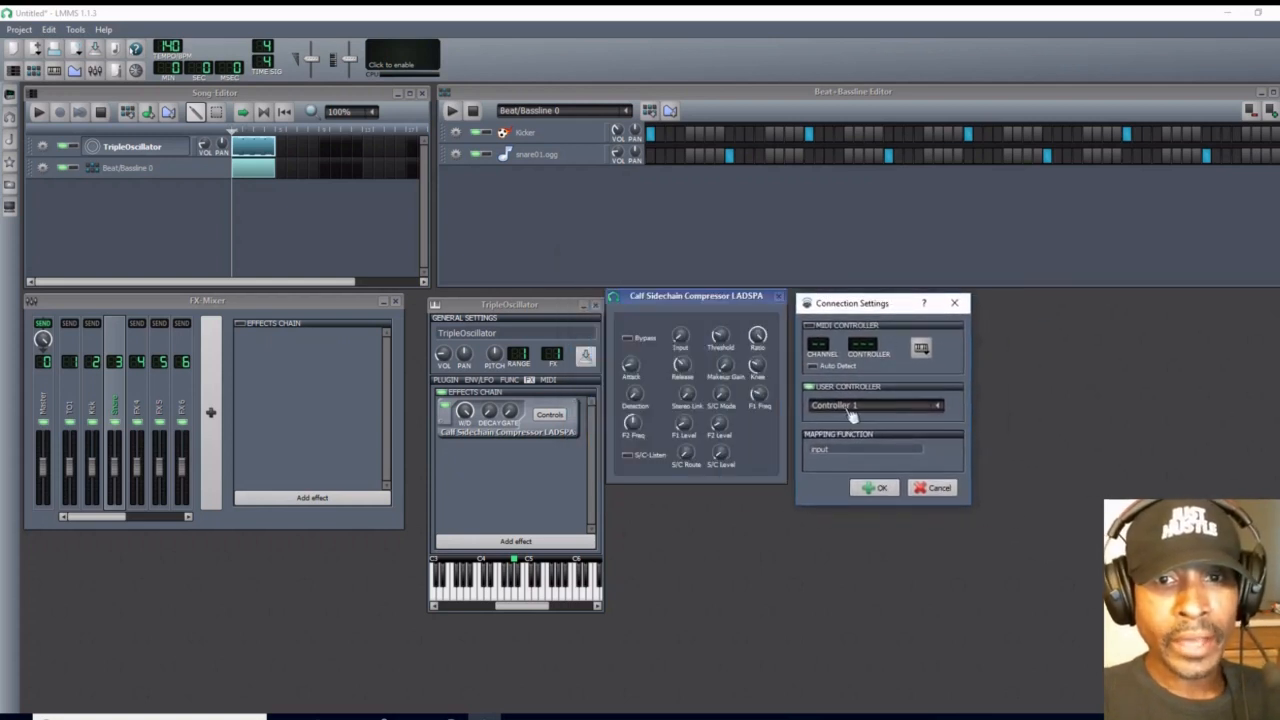
pyautogui.click(940, 407)
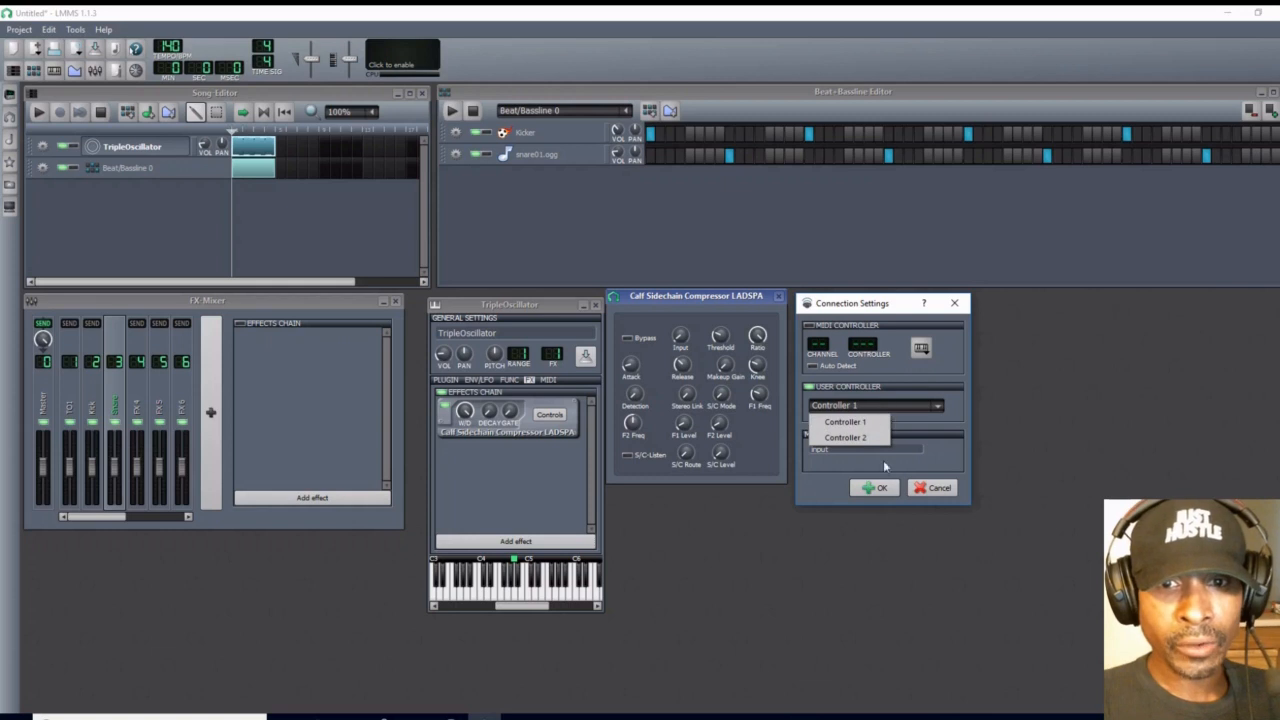
pyautogui.click(882, 488)
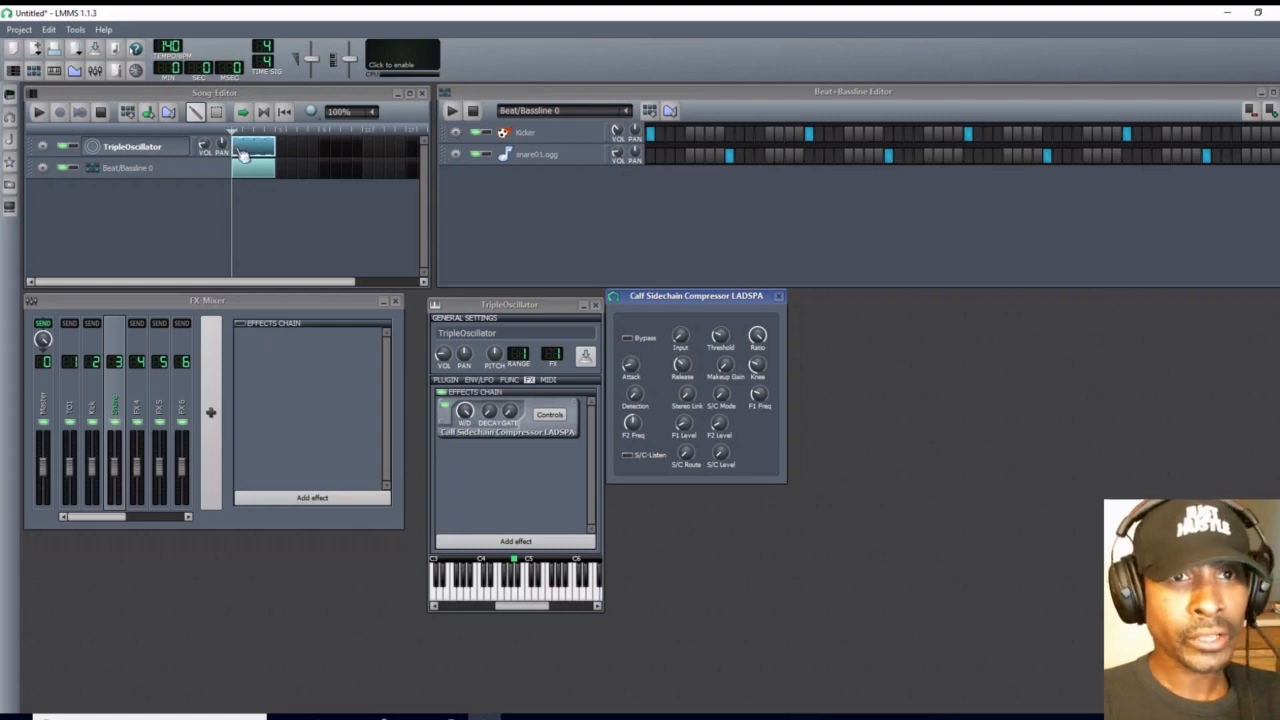
pyautogui.click(651, 134)
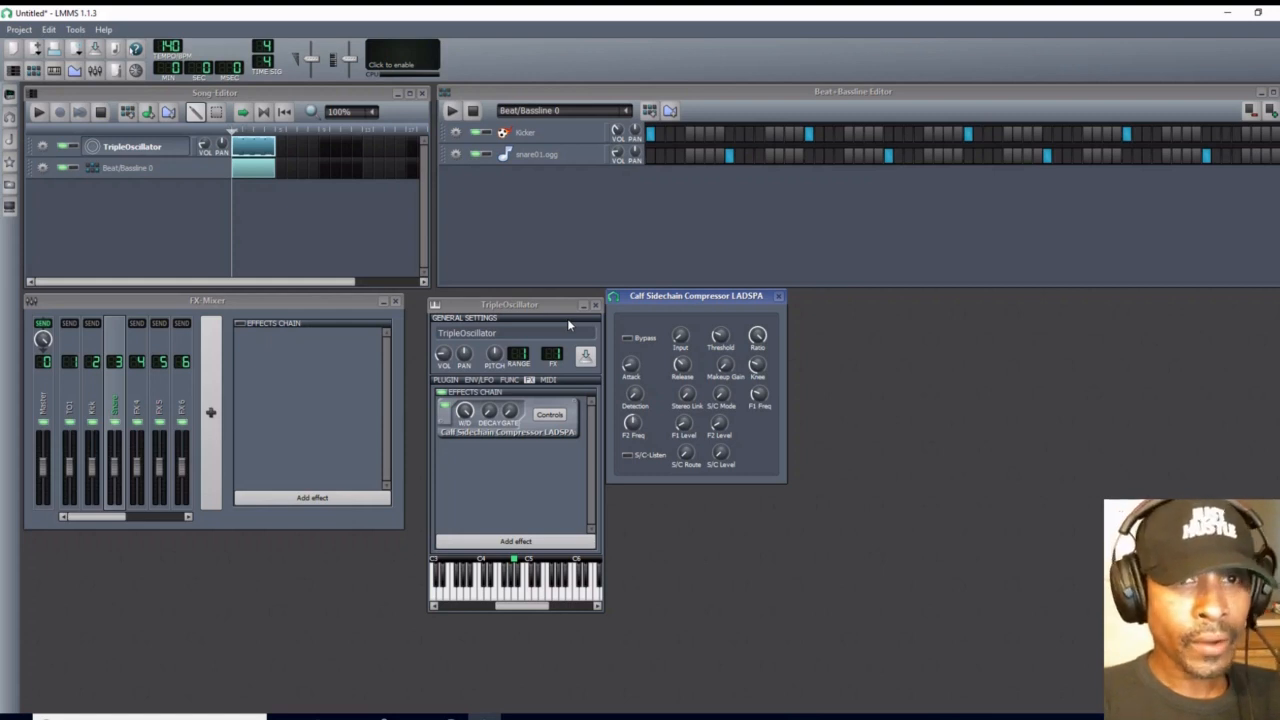
pyautogui.click(779, 297)
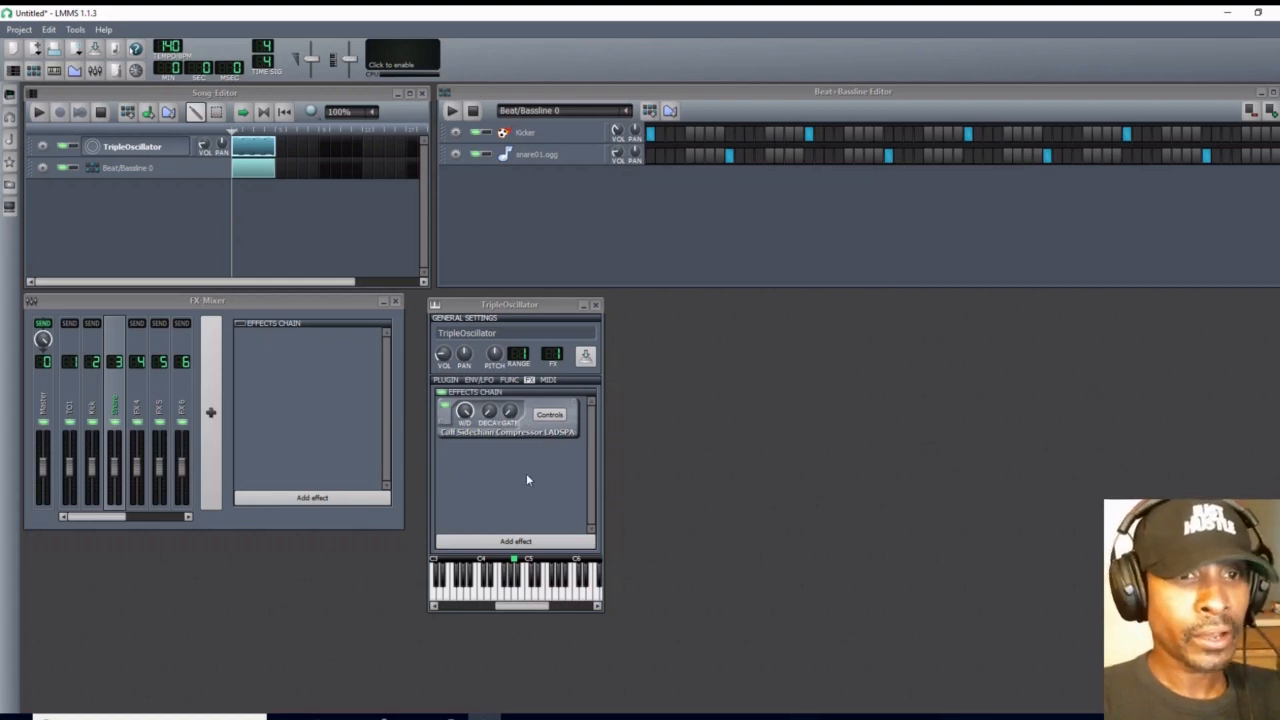
# Add a second Calf Sidechain Compressor LADSPA to the TripleOscillator's effects chain and move its window clear of the instrument window.
pyautogui.click(515, 545)
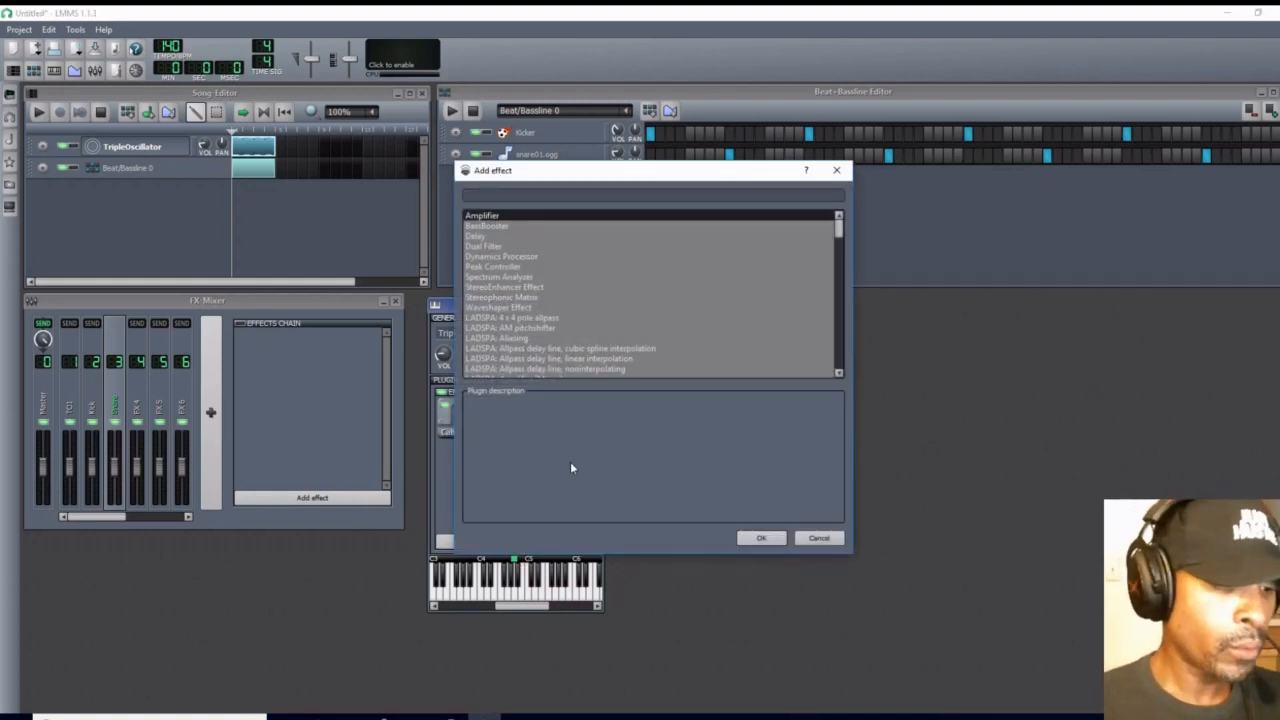
pyautogui.write('side')
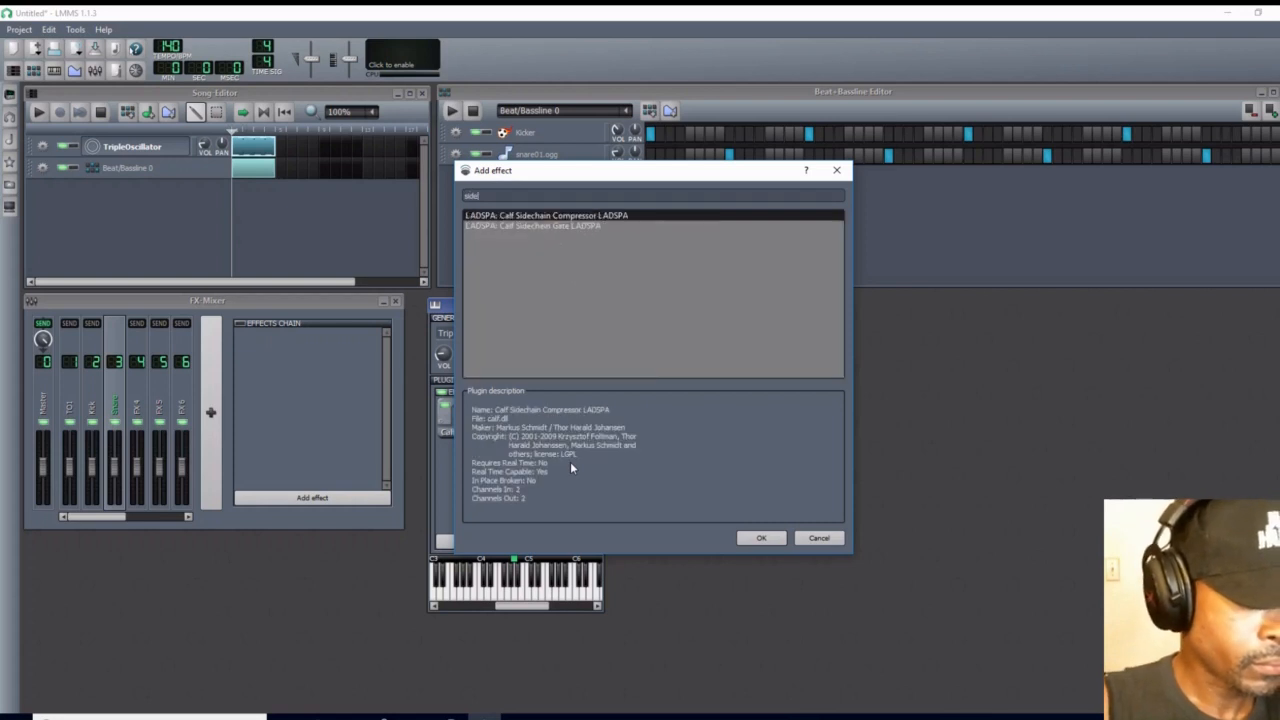
pyautogui.write('chain')
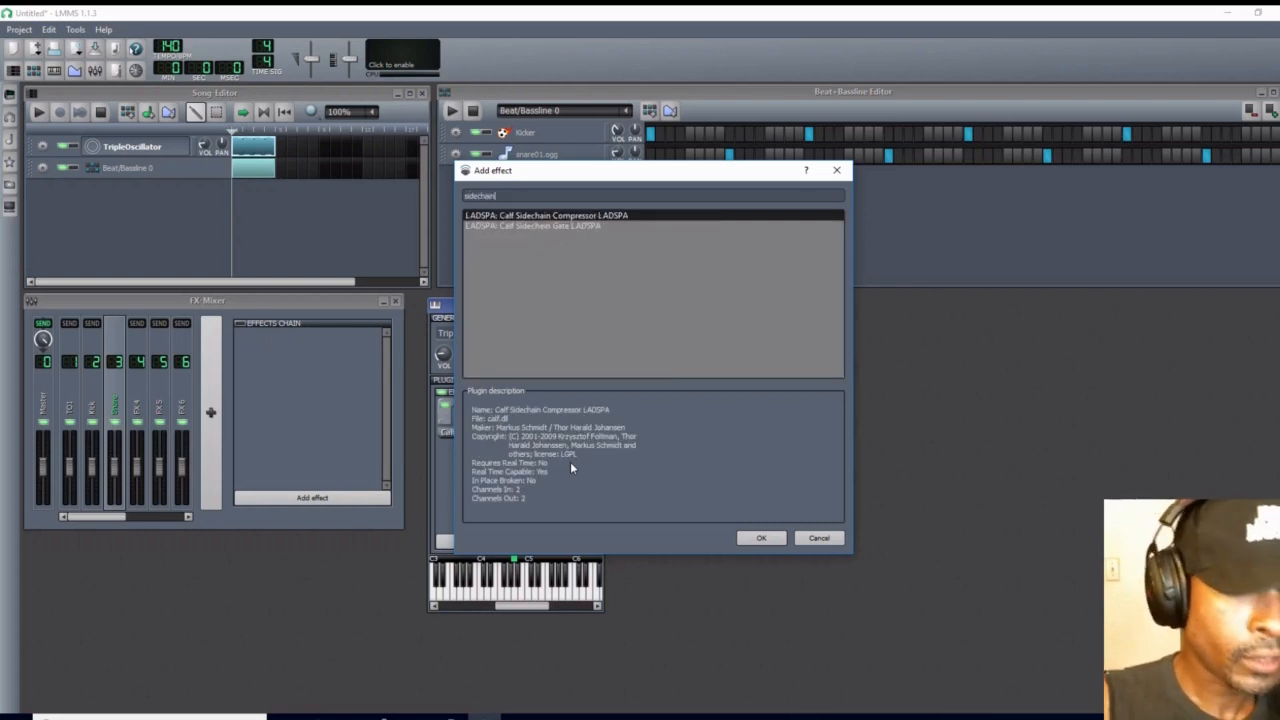
pyautogui.click(568, 216)
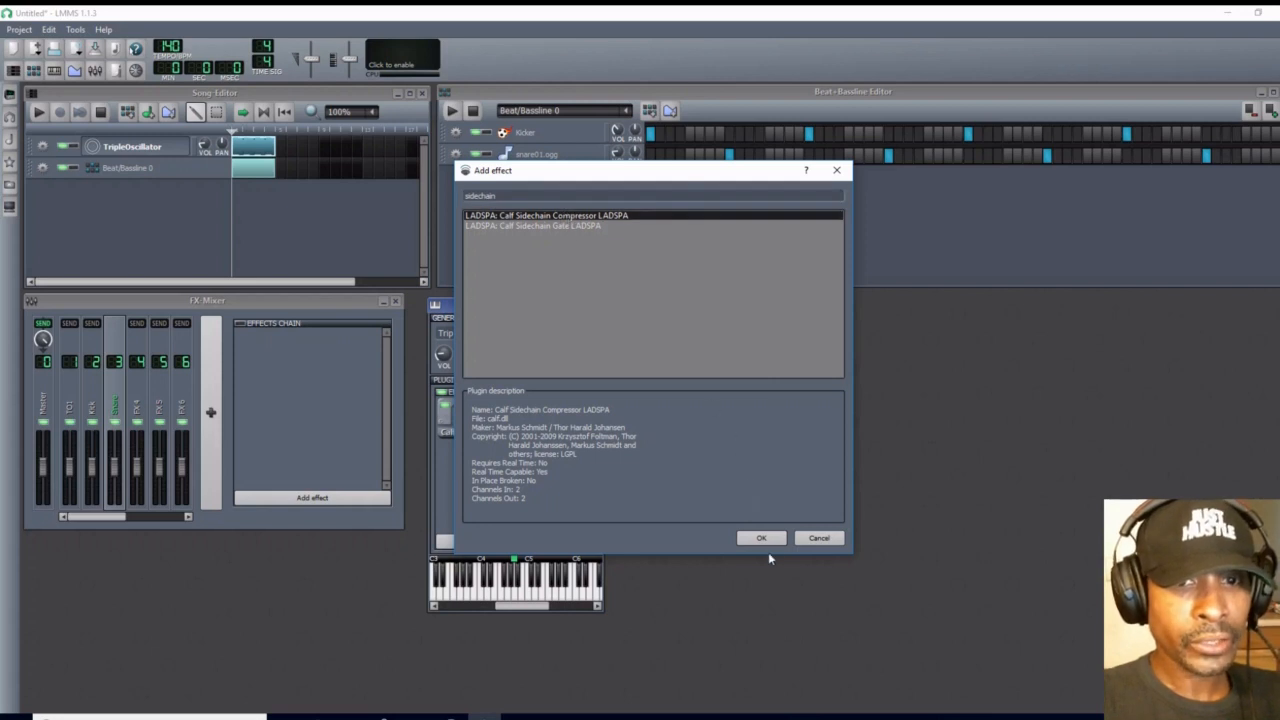
pyautogui.click(766, 540)
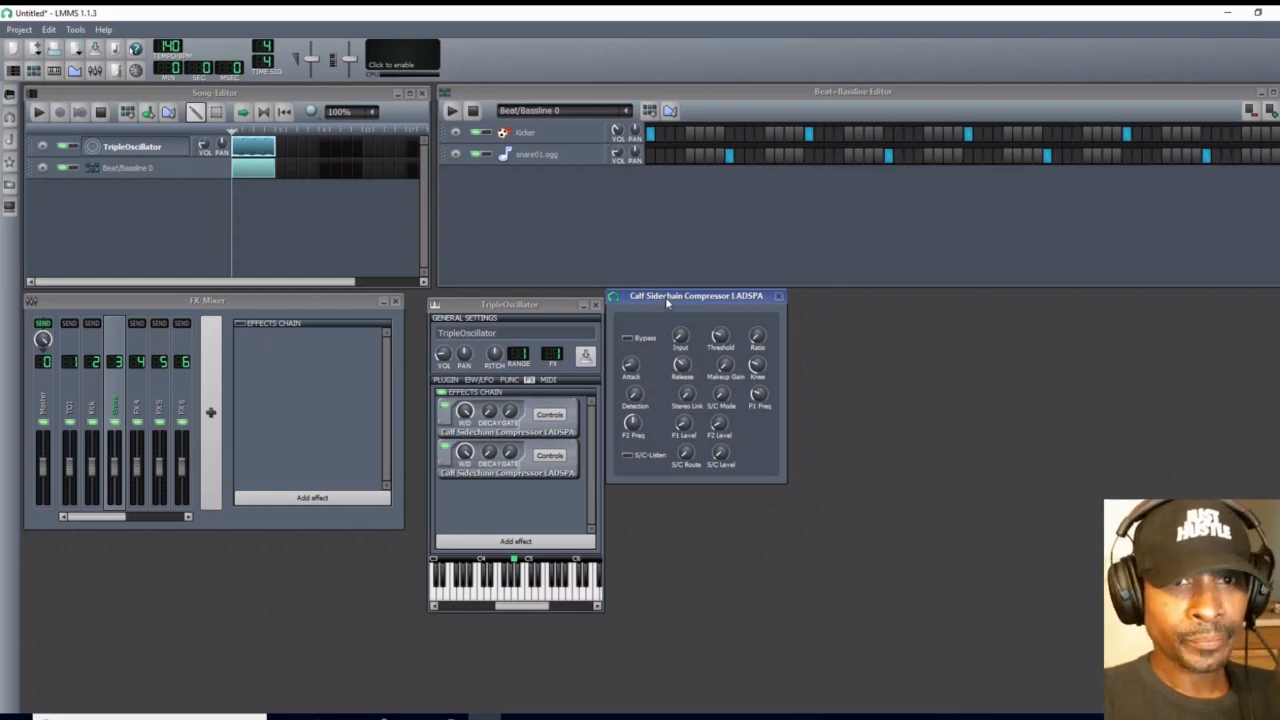
pyautogui.moveTo(665, 297); pyautogui.dragTo(1023, 317)
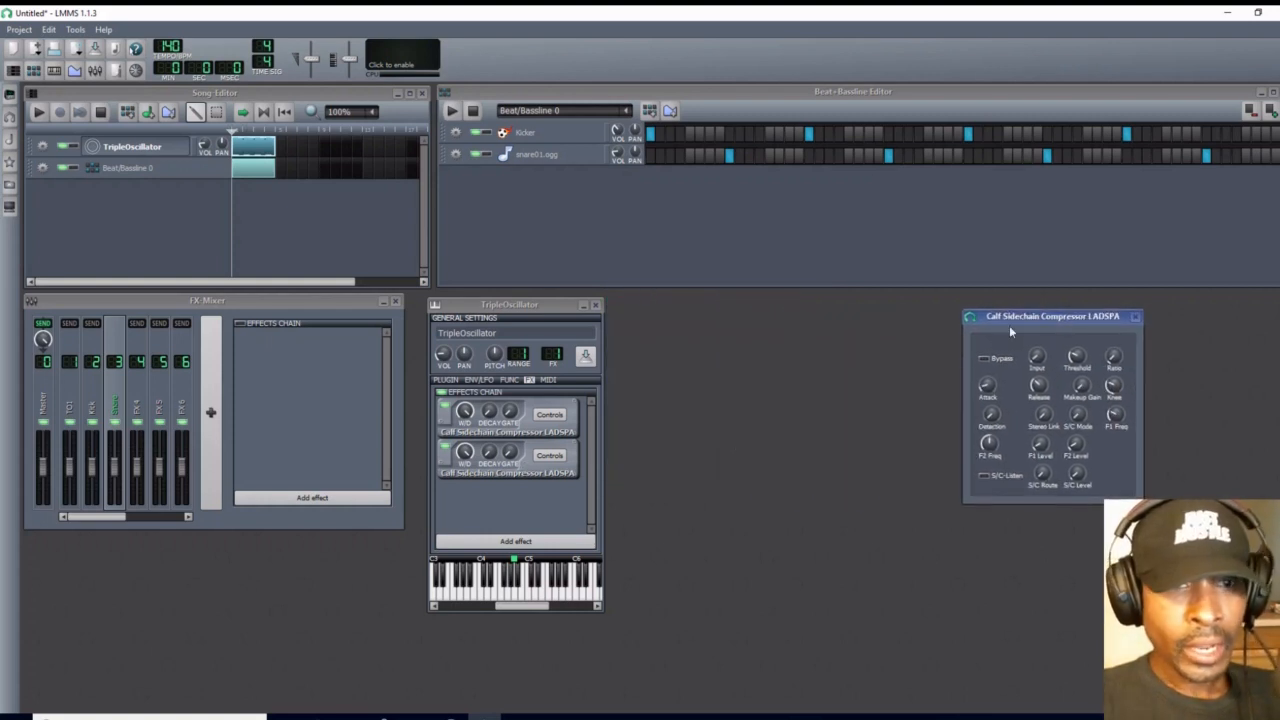
# Place the two sidechain compressor windows side by side and check the first one's S/C Level connection, keeping Controller 1.
pyautogui.click(549, 415)
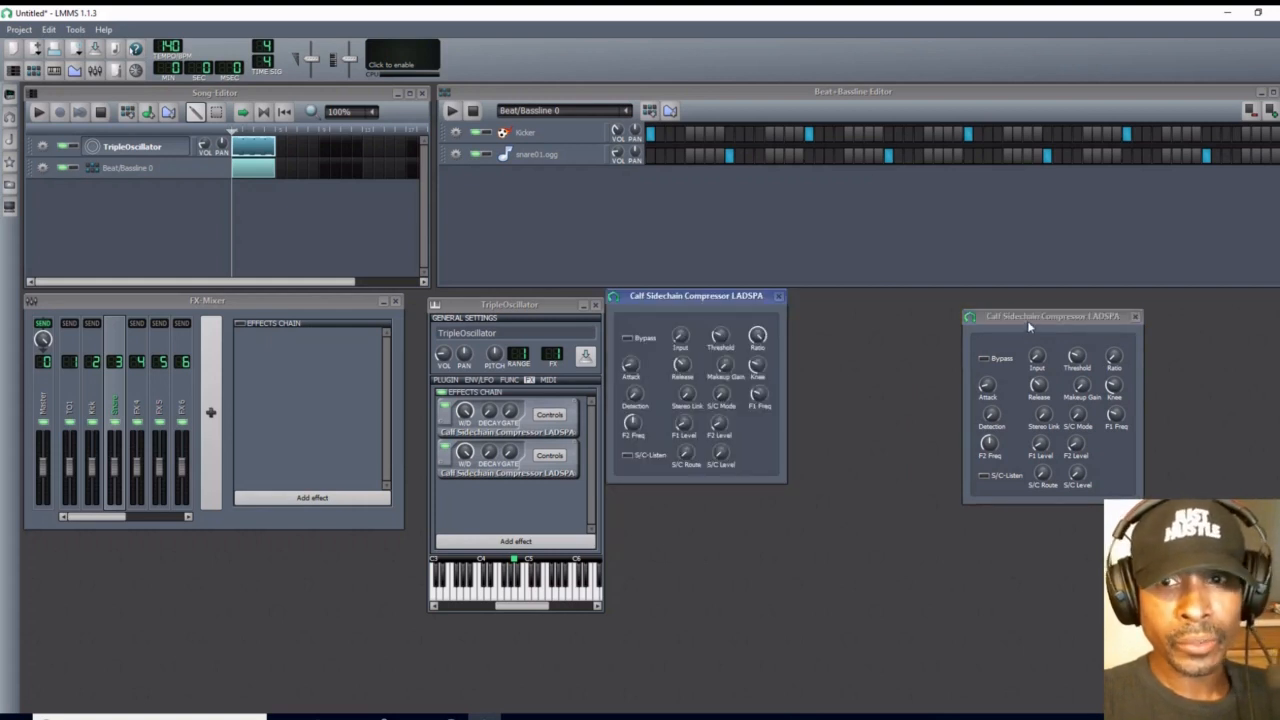
pyautogui.moveTo(1027, 320); pyautogui.dragTo(864, 296)
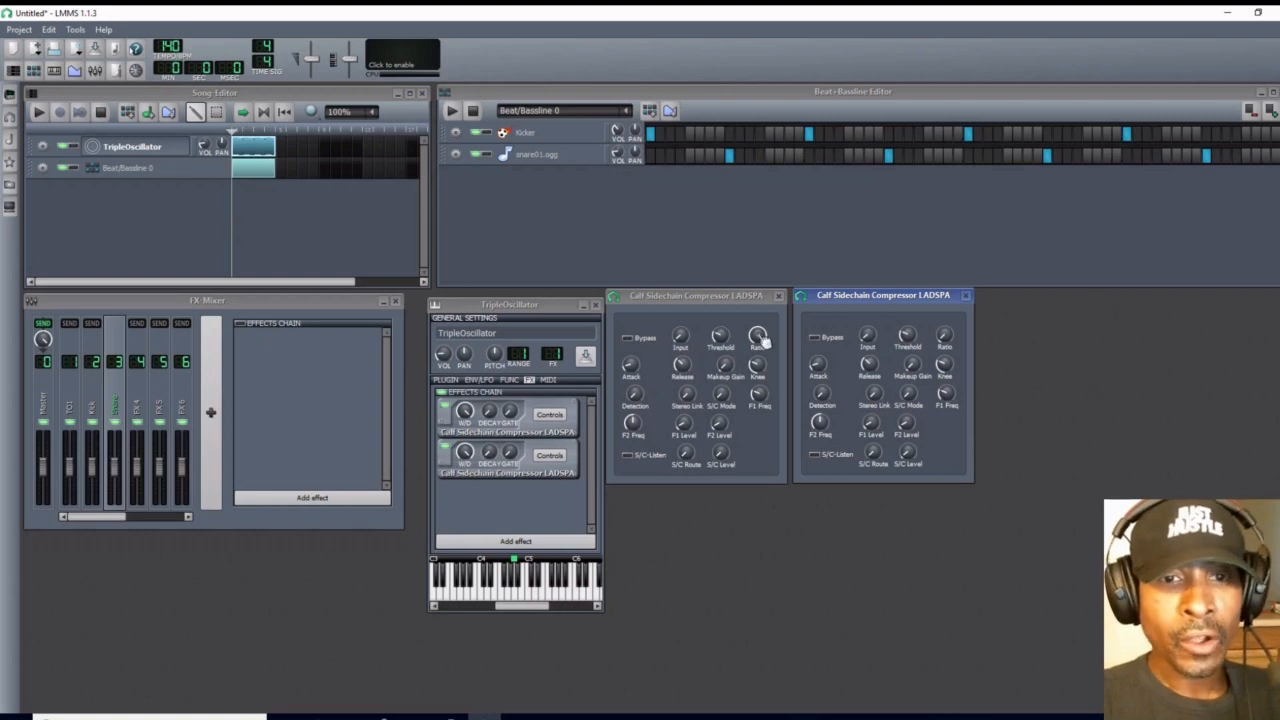
pyautogui.rightClick(722, 456)
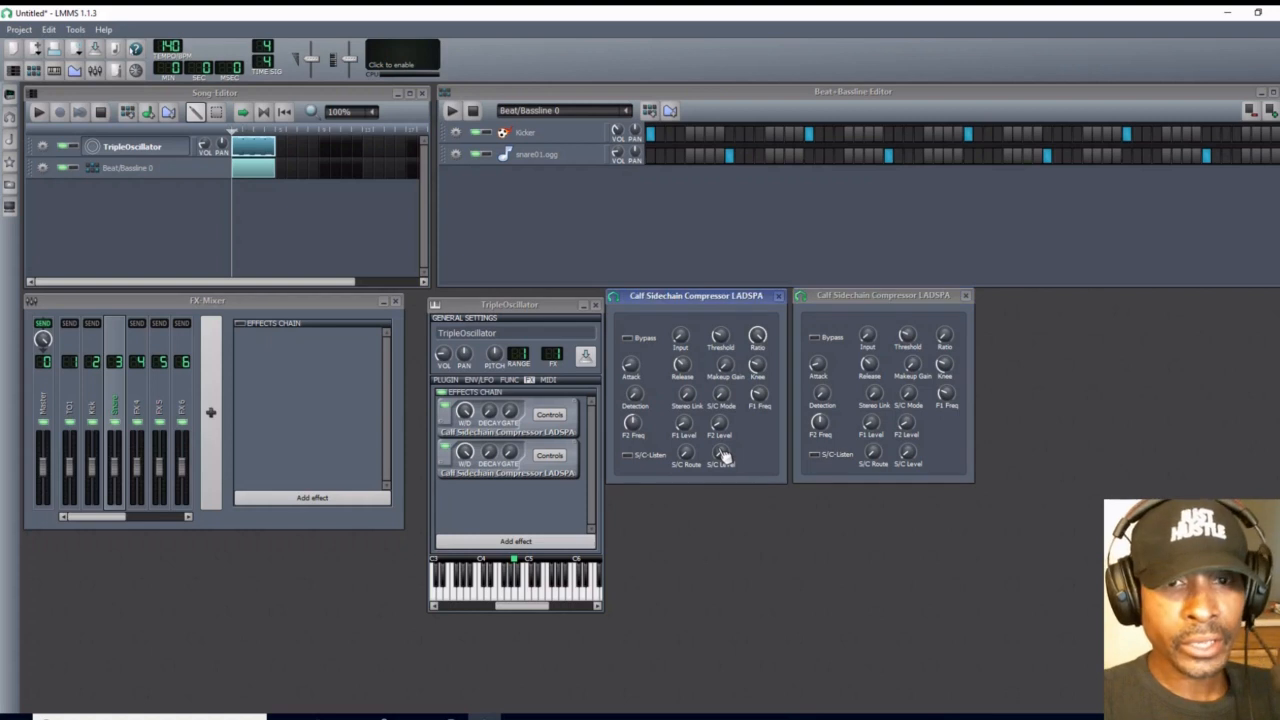
pyautogui.moveTo(790, 566)
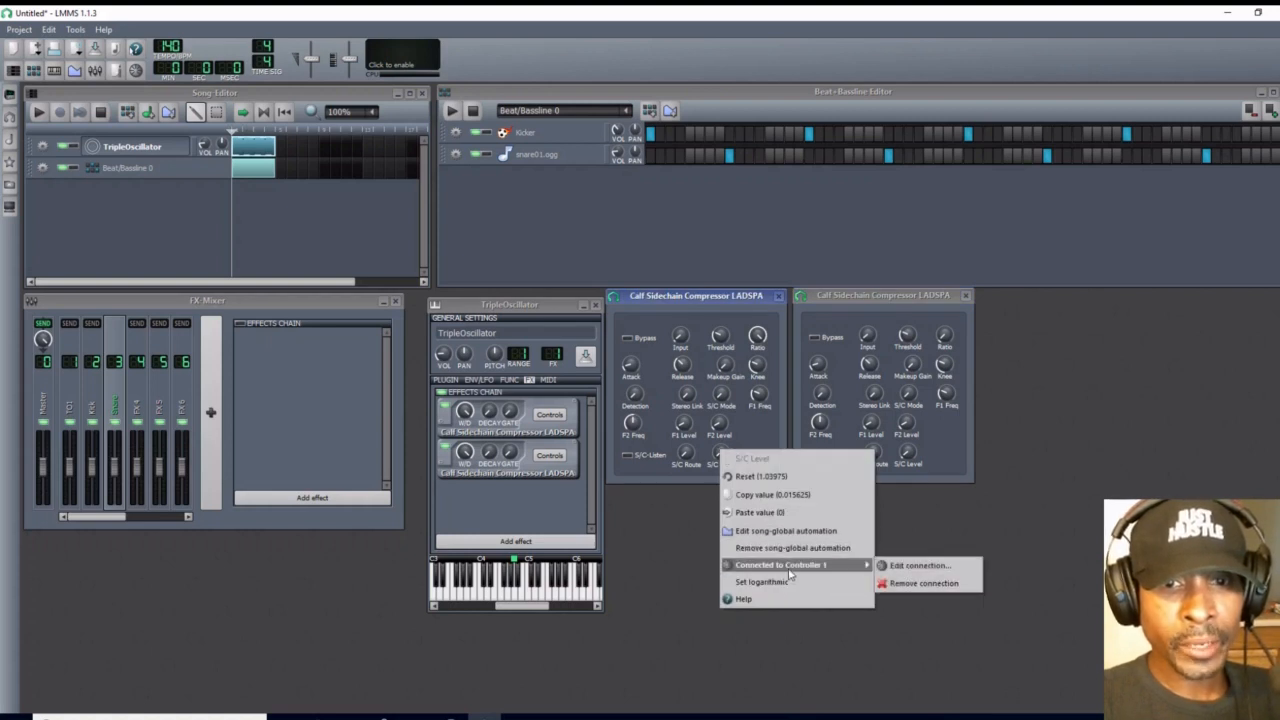
pyautogui.click(916, 566)
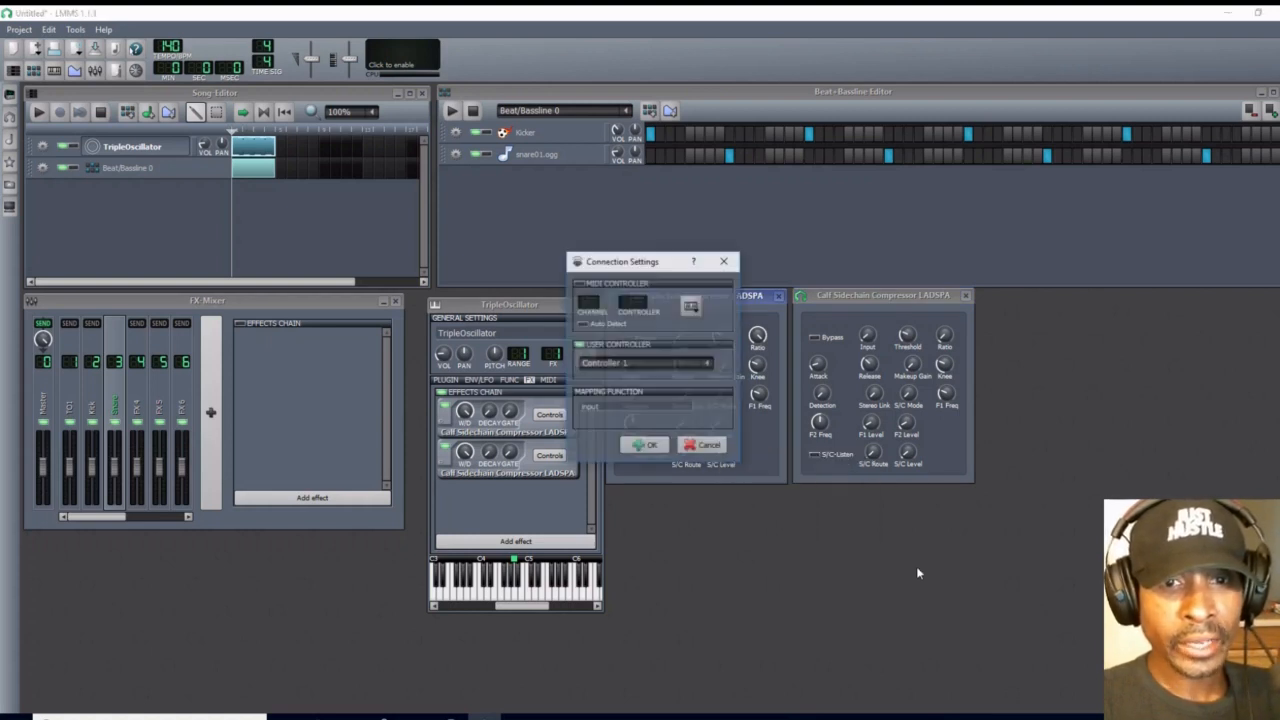
pyautogui.click(708, 364)
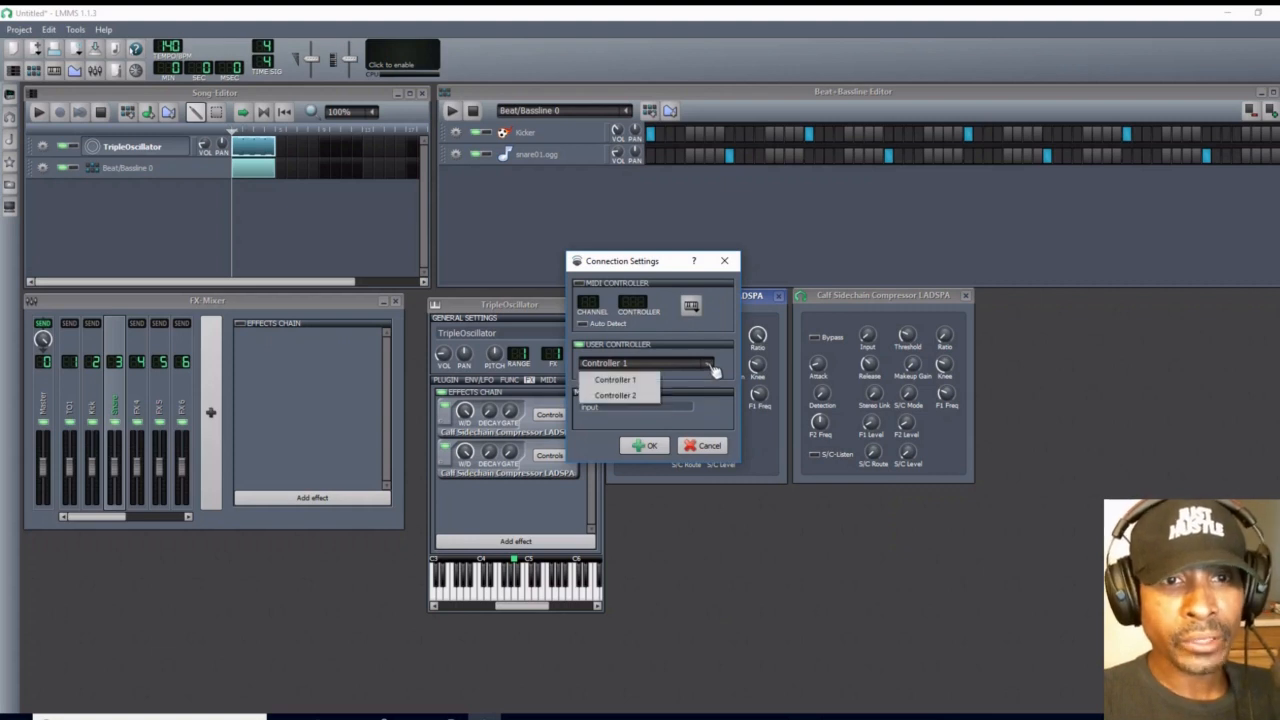
pyautogui.click(650, 380)
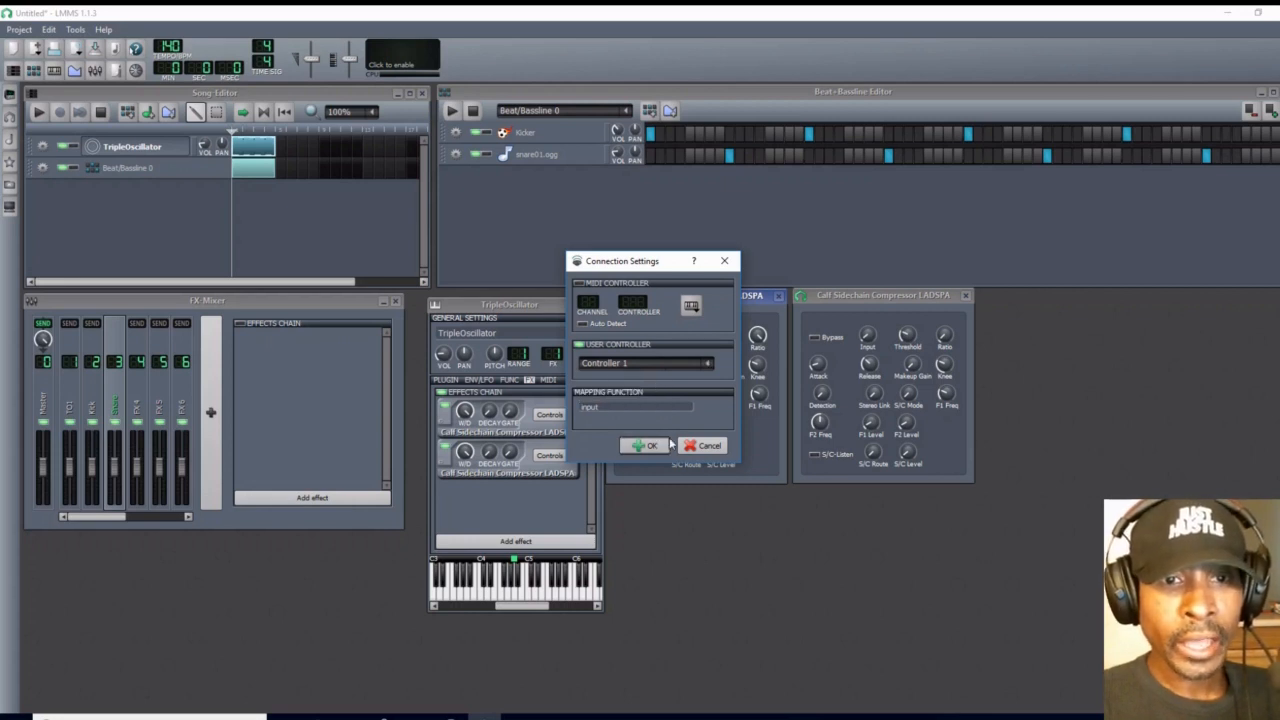
pyautogui.click(661, 447)
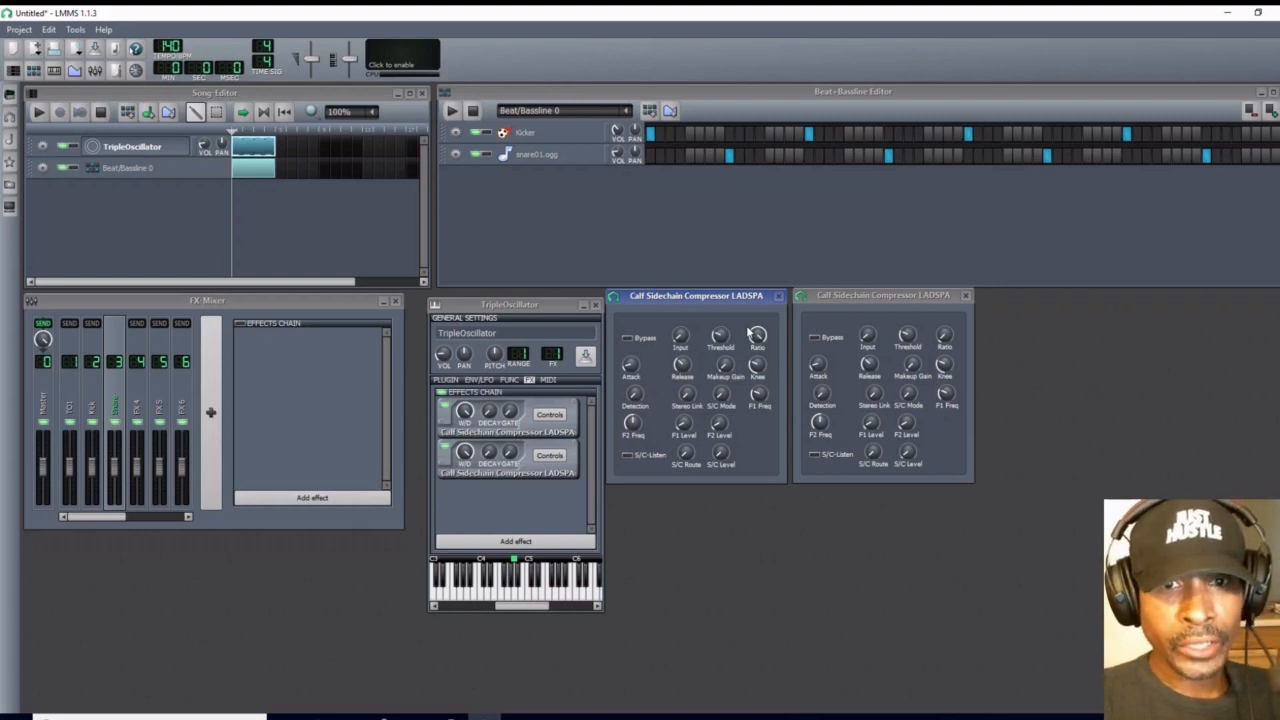
# Turn up the second sidechain compressor's Ratio and connect its S/C Level to user controller Controller 2.
pyautogui.click(944, 336)
pyautogui.moveTo(944, 336); pyautogui.dragTo(944, 236)
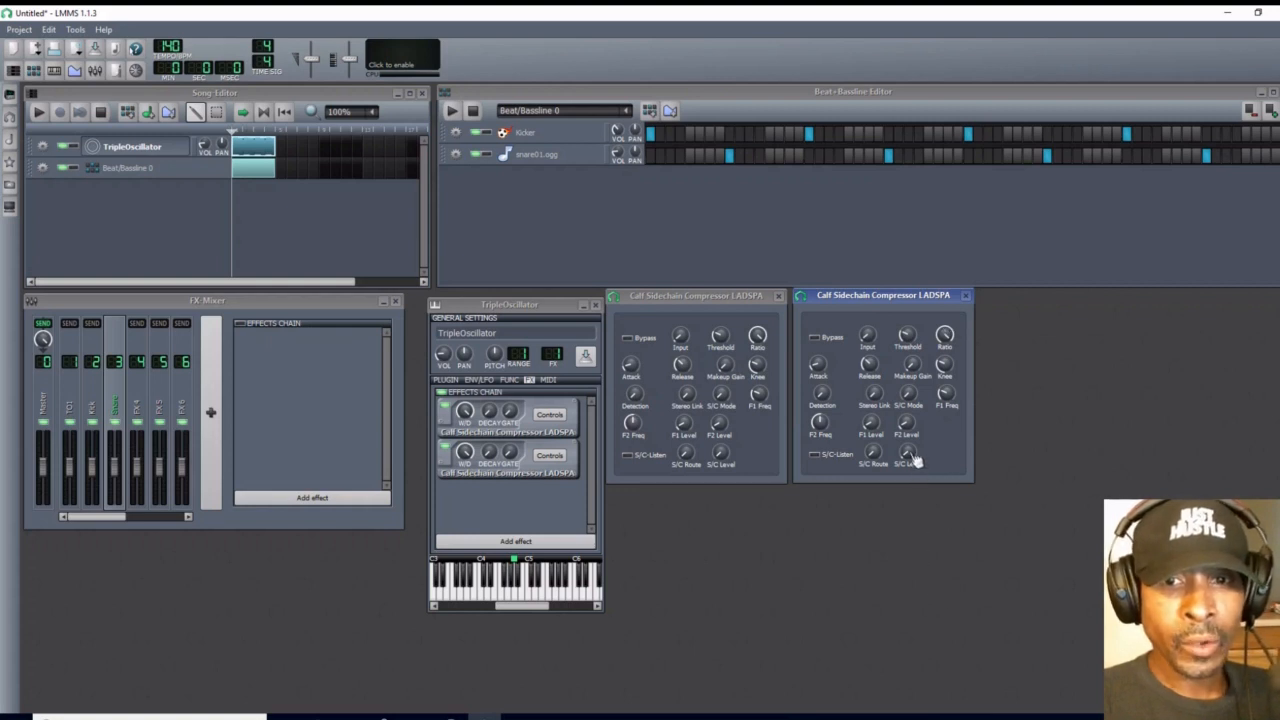
pyautogui.rightClick(911, 456)
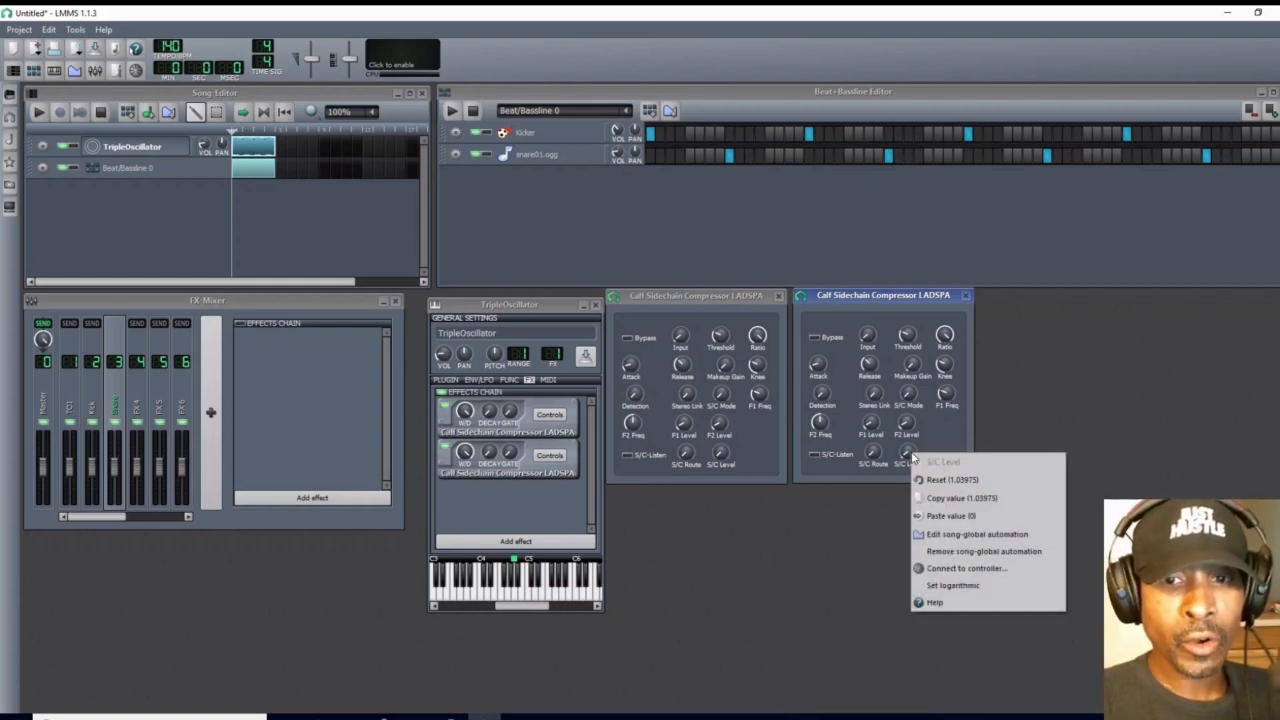
pyautogui.click(937, 569)
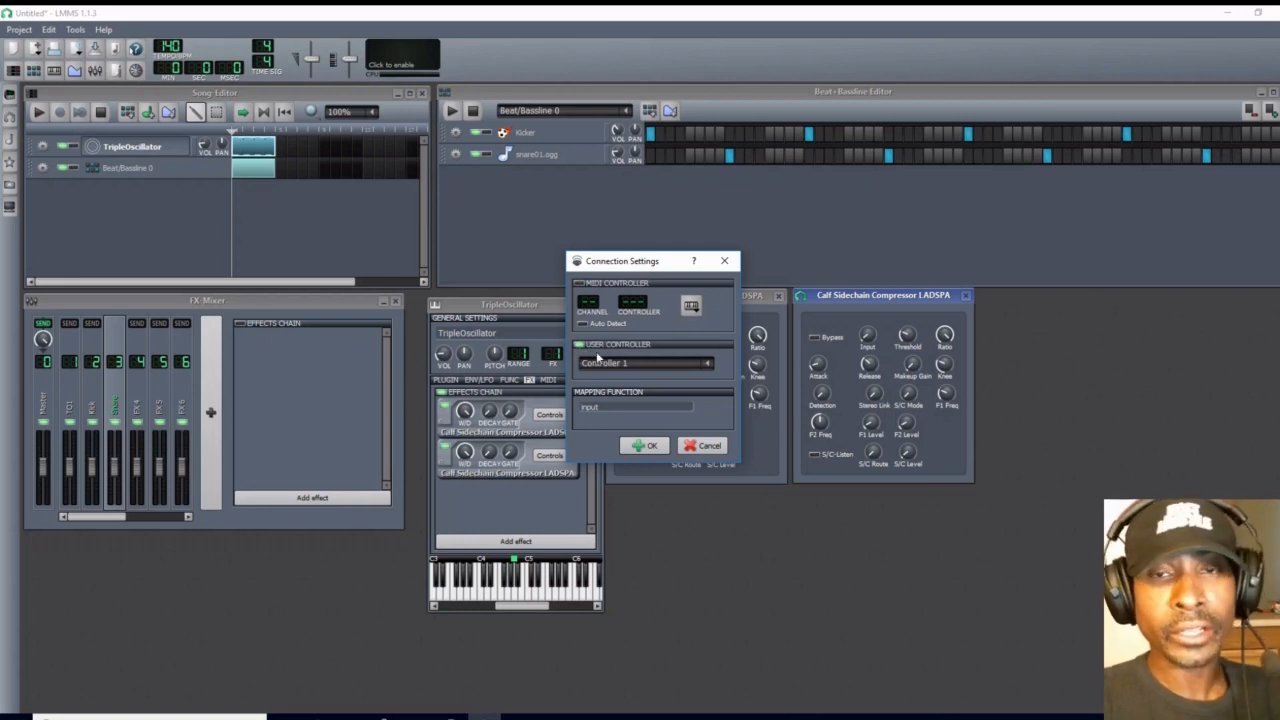
pyautogui.click(707, 366)
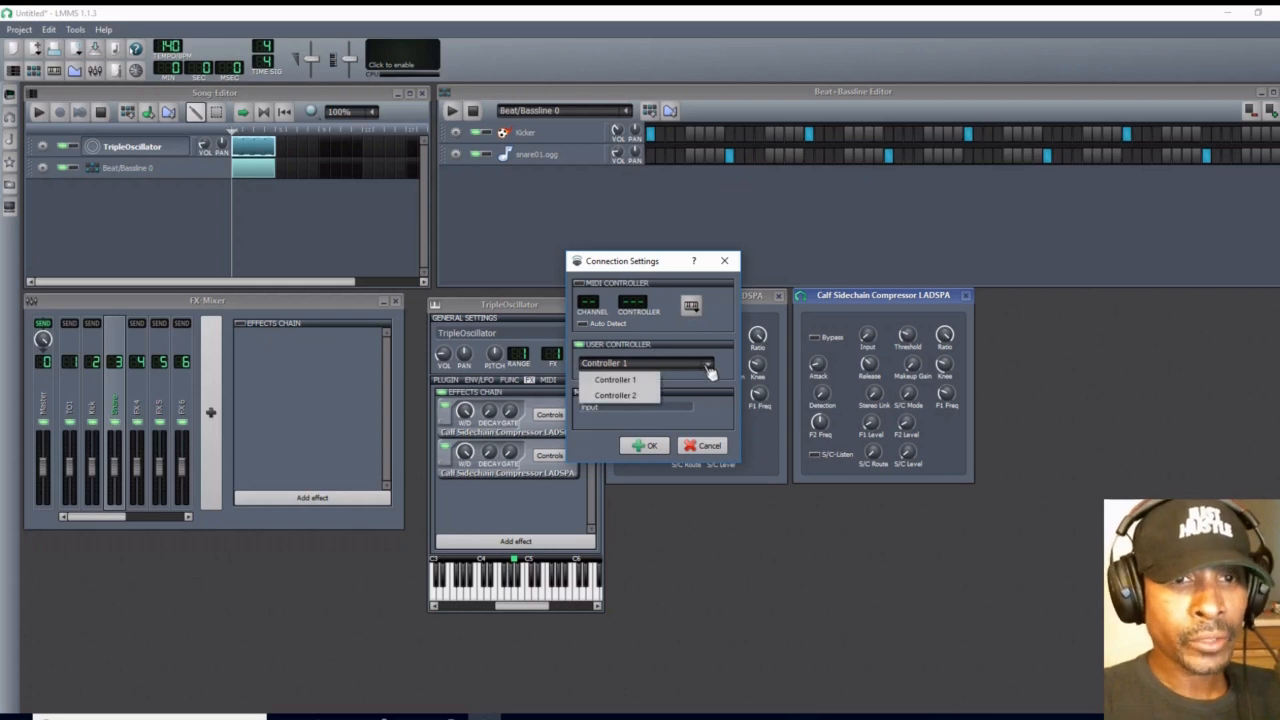
pyautogui.click(636, 396)
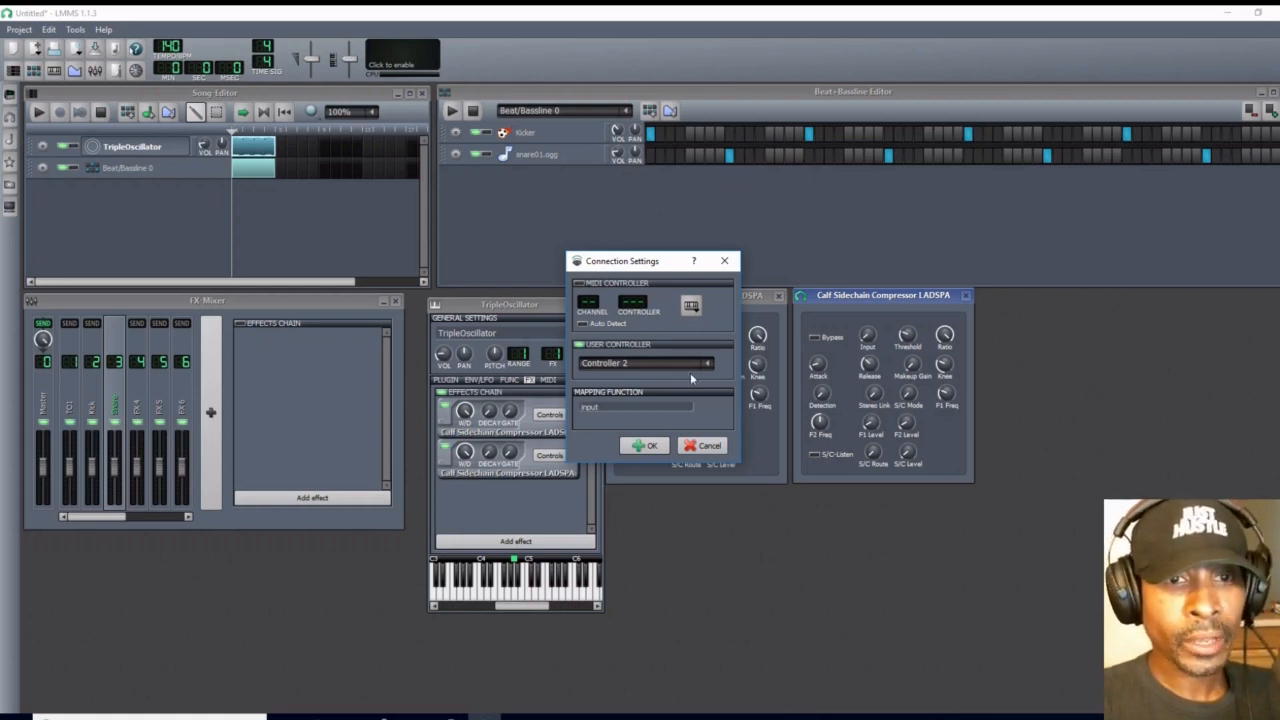
pyautogui.click(648, 446)
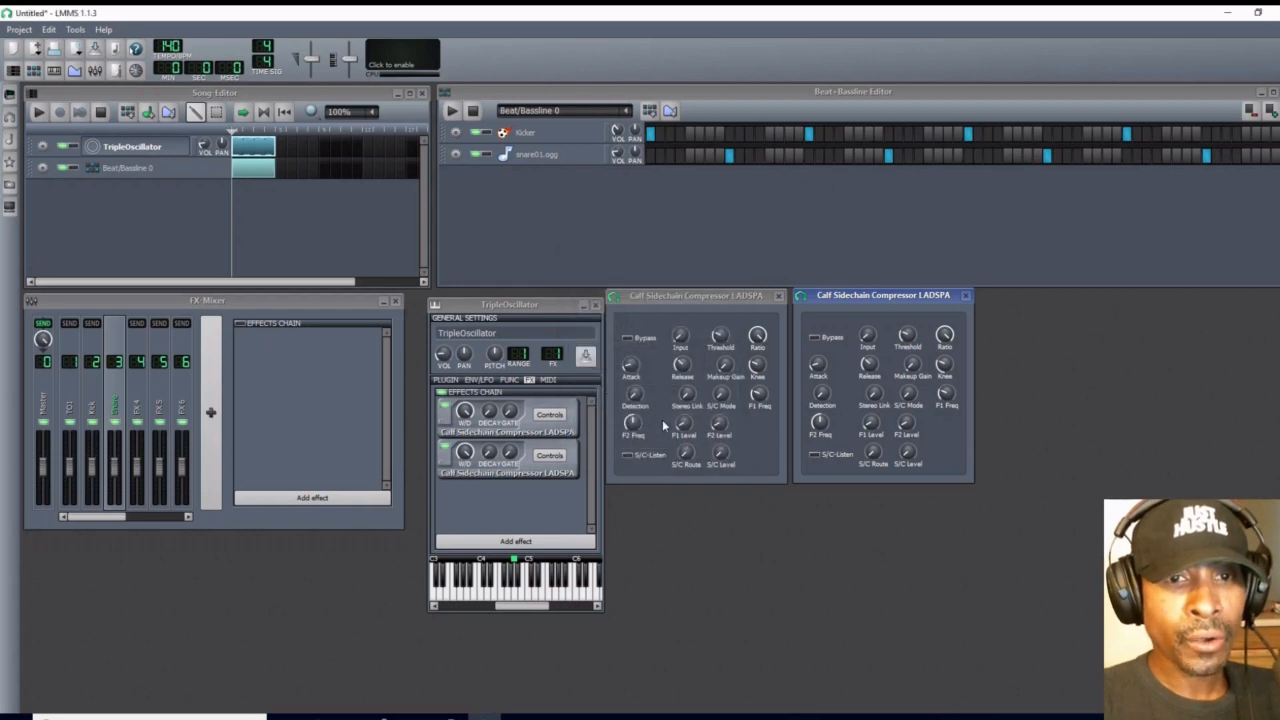
# Close both compressor windows and the TripleOscillator window, and check the controller assignments in the project notes.
pyautogui.click(779, 296)
pyautogui.click(965, 296)
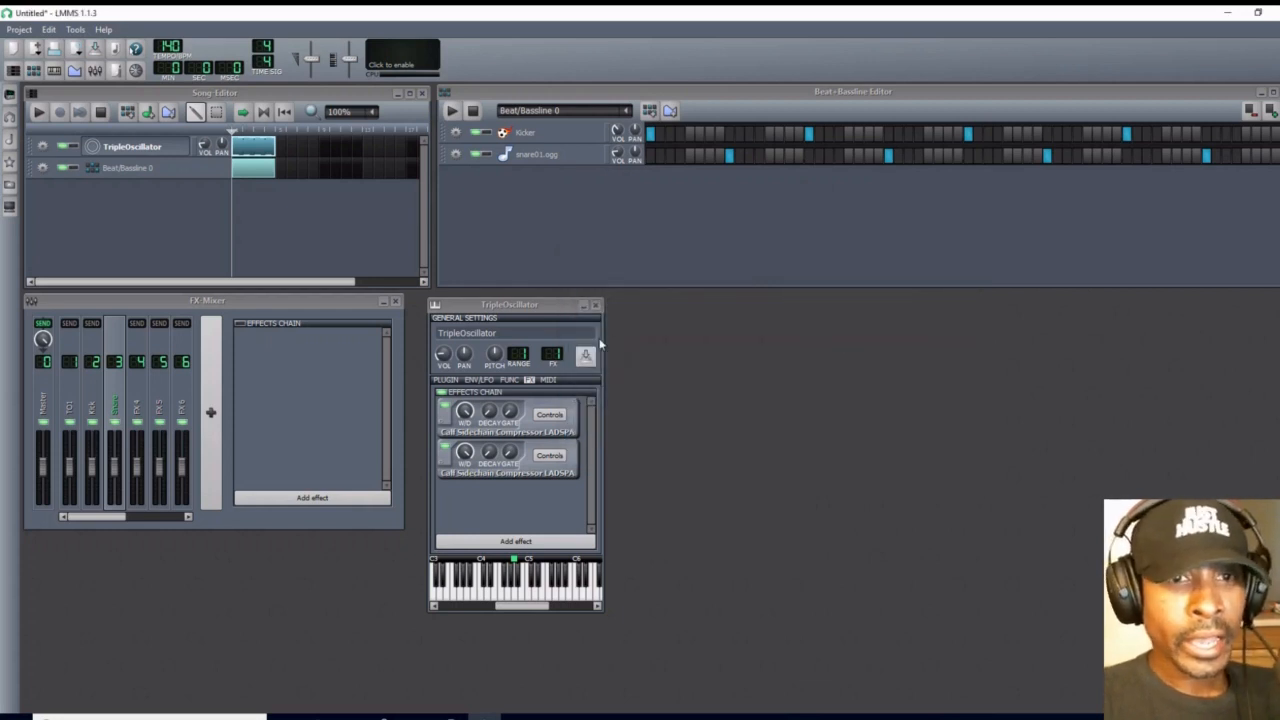
pyautogui.click(595, 305)
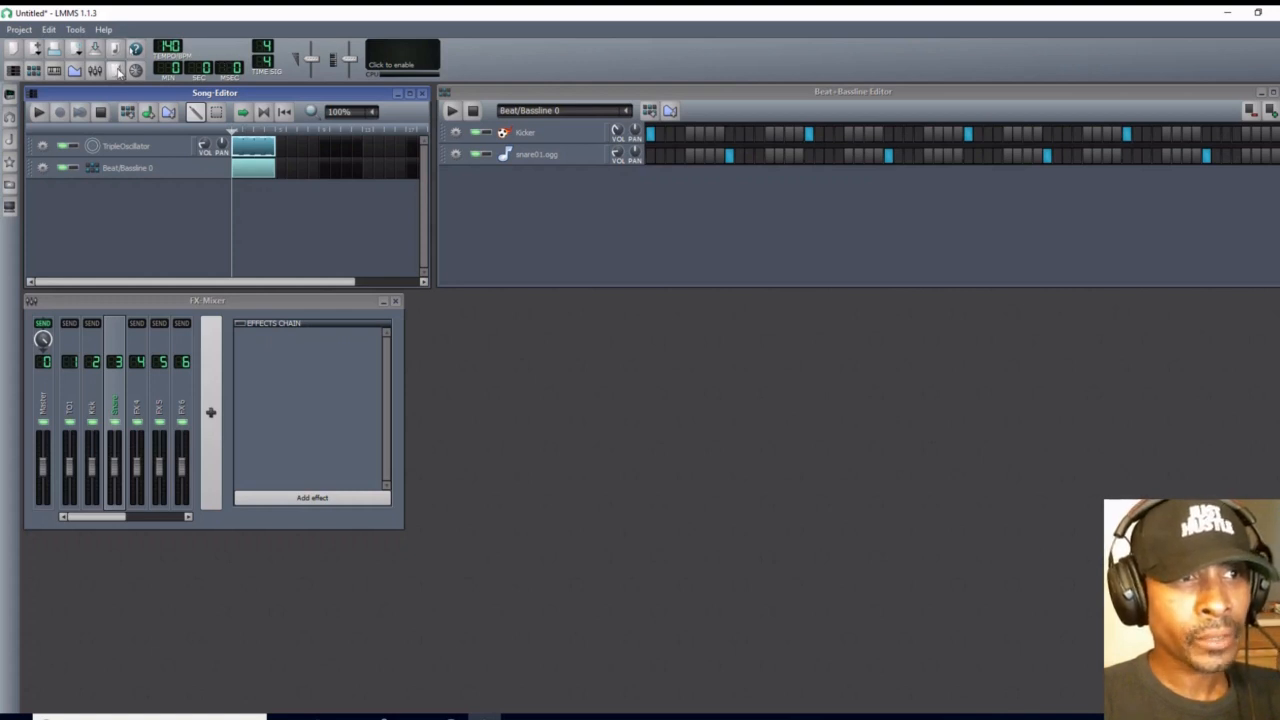
pyautogui.click(115, 70)
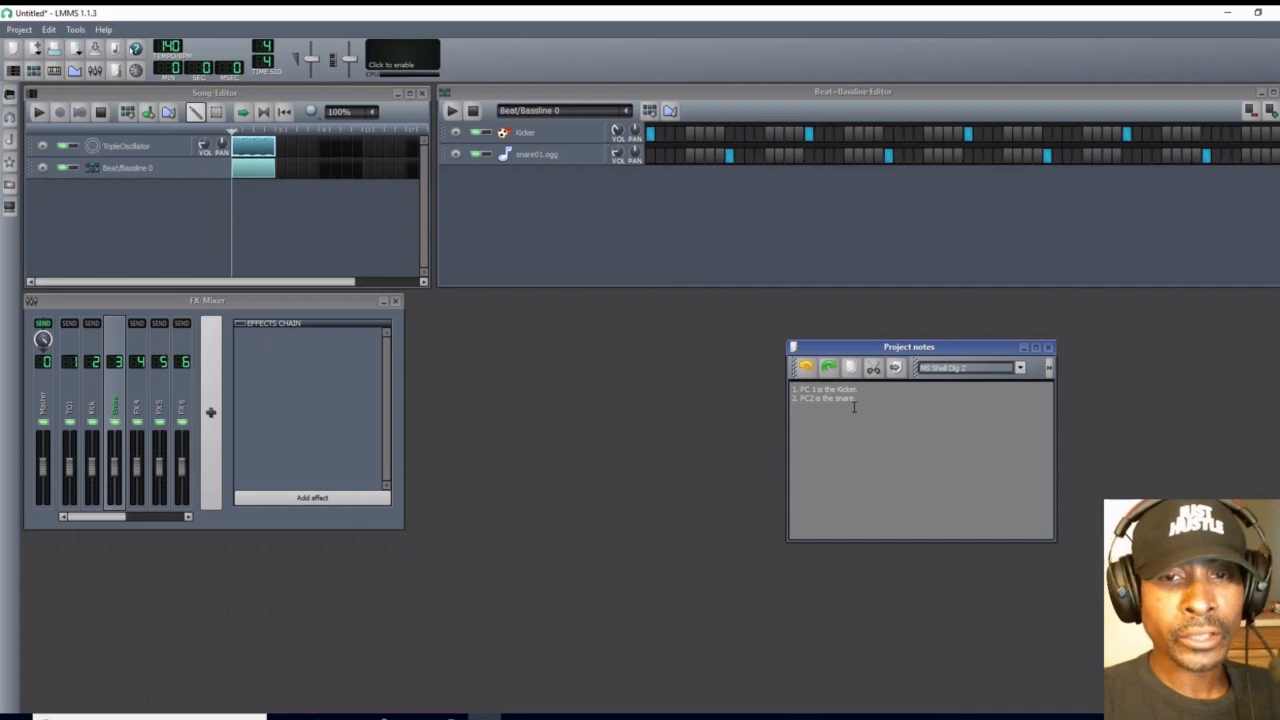
pyautogui.click(1047, 348)
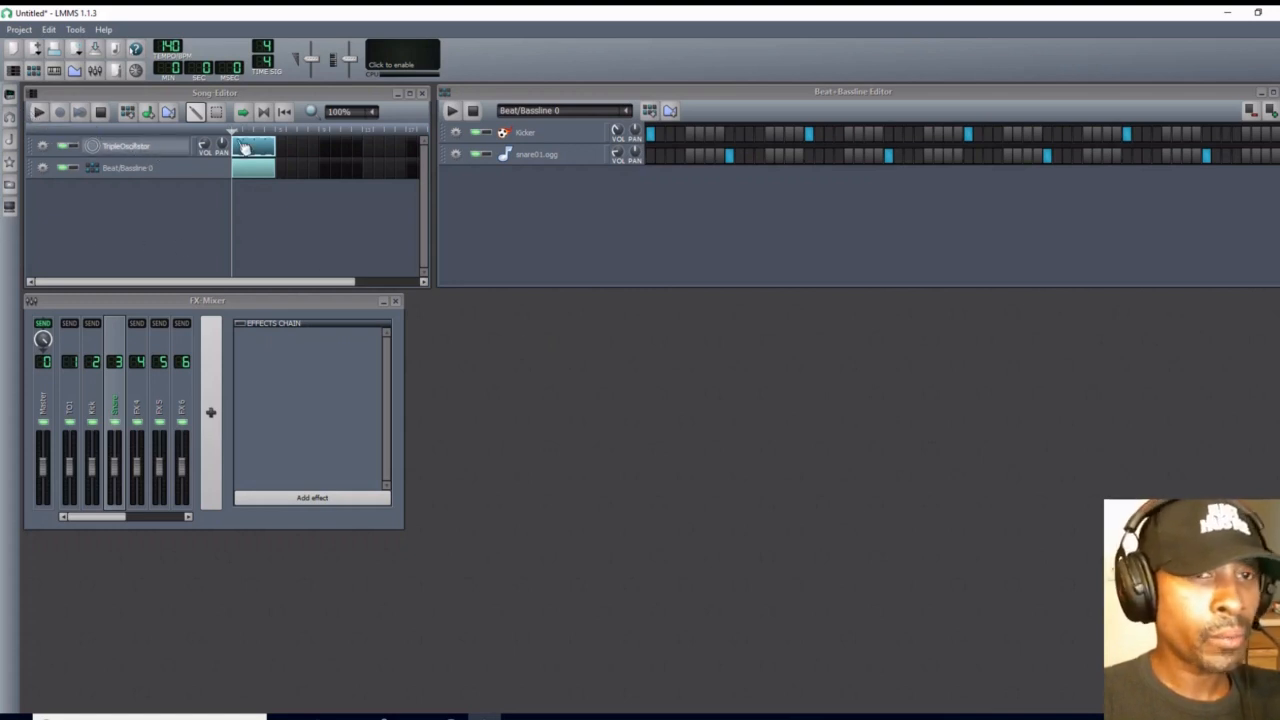
# Reopen both sidechain compressors from the TripleOscillator's effects chain side by side and play the song briefly.
pyautogui.click(158, 150)
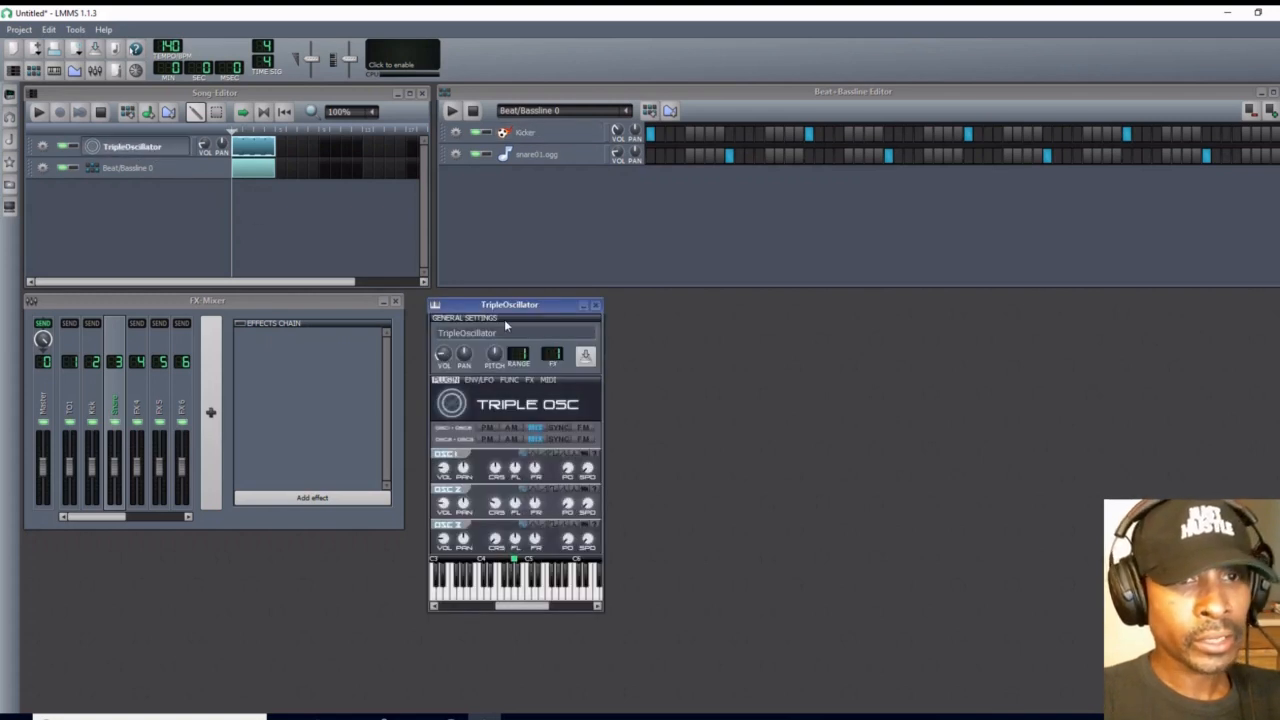
pyautogui.click(530, 381)
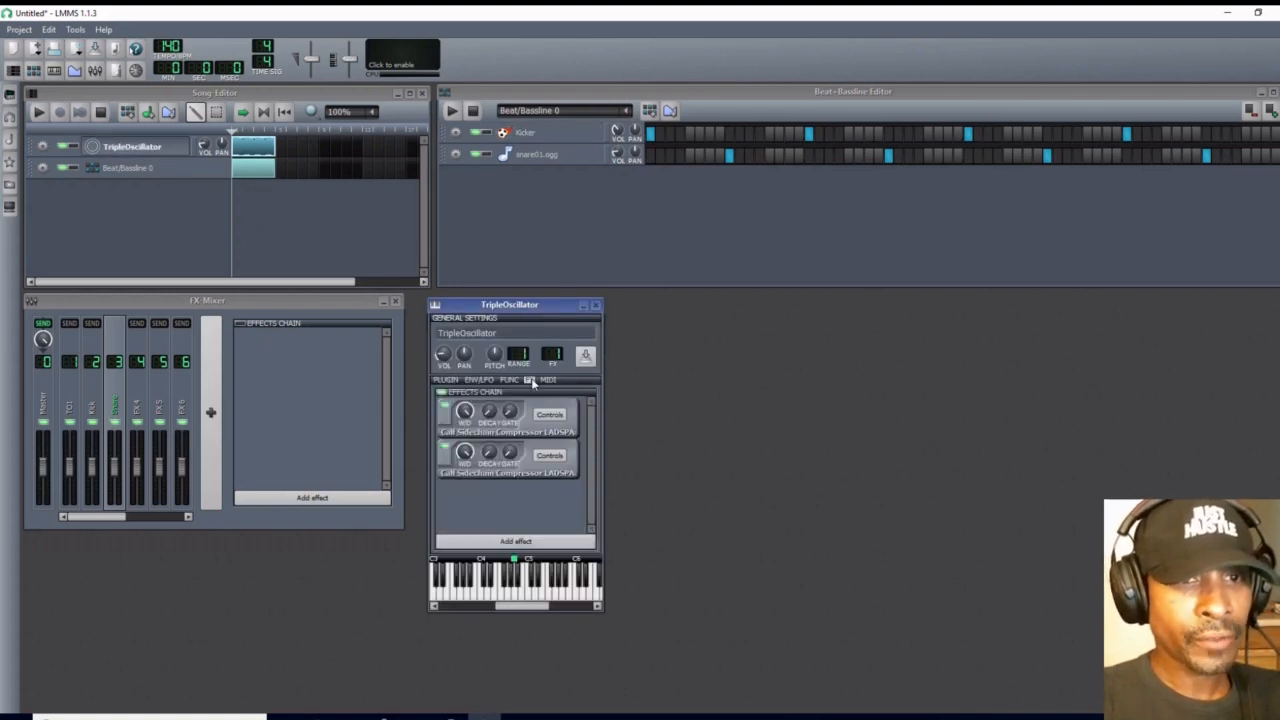
pyautogui.click(549, 414)
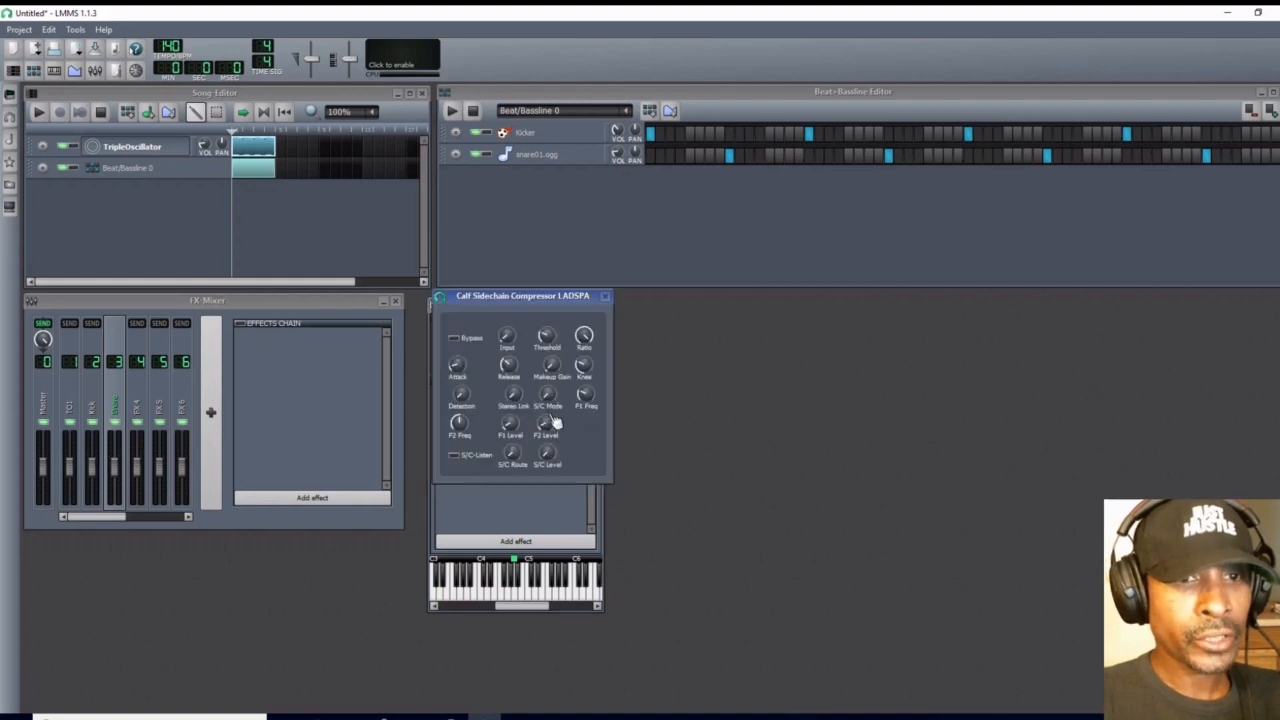
pyautogui.moveTo(550, 296); pyautogui.dragTo(734, 308)
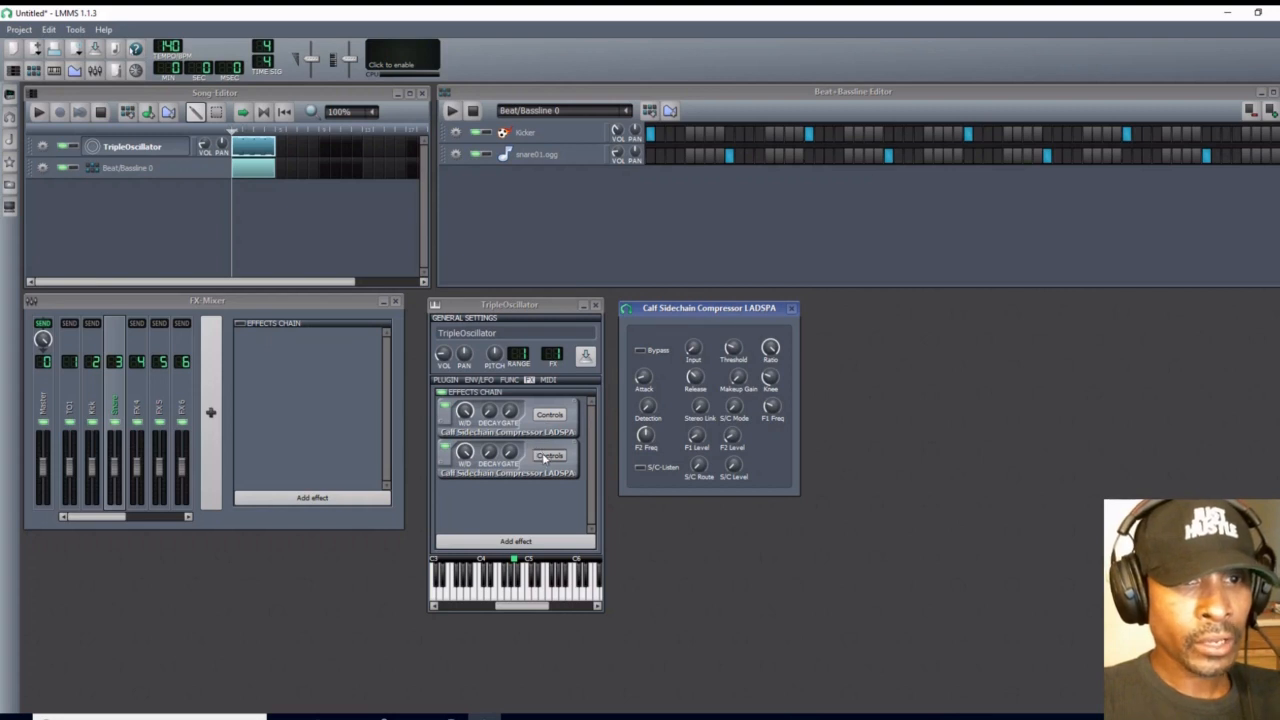
pyautogui.click(548, 456)
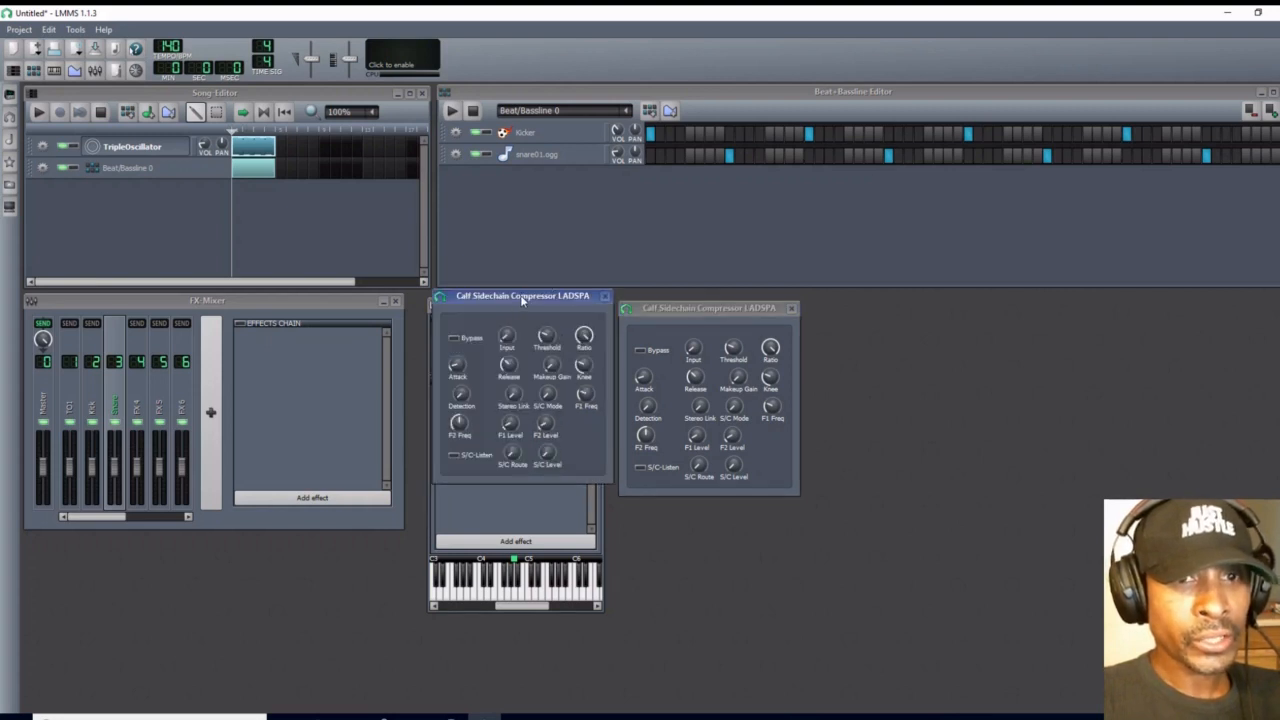
pyautogui.moveTo(522, 299); pyautogui.dragTo(901, 308)
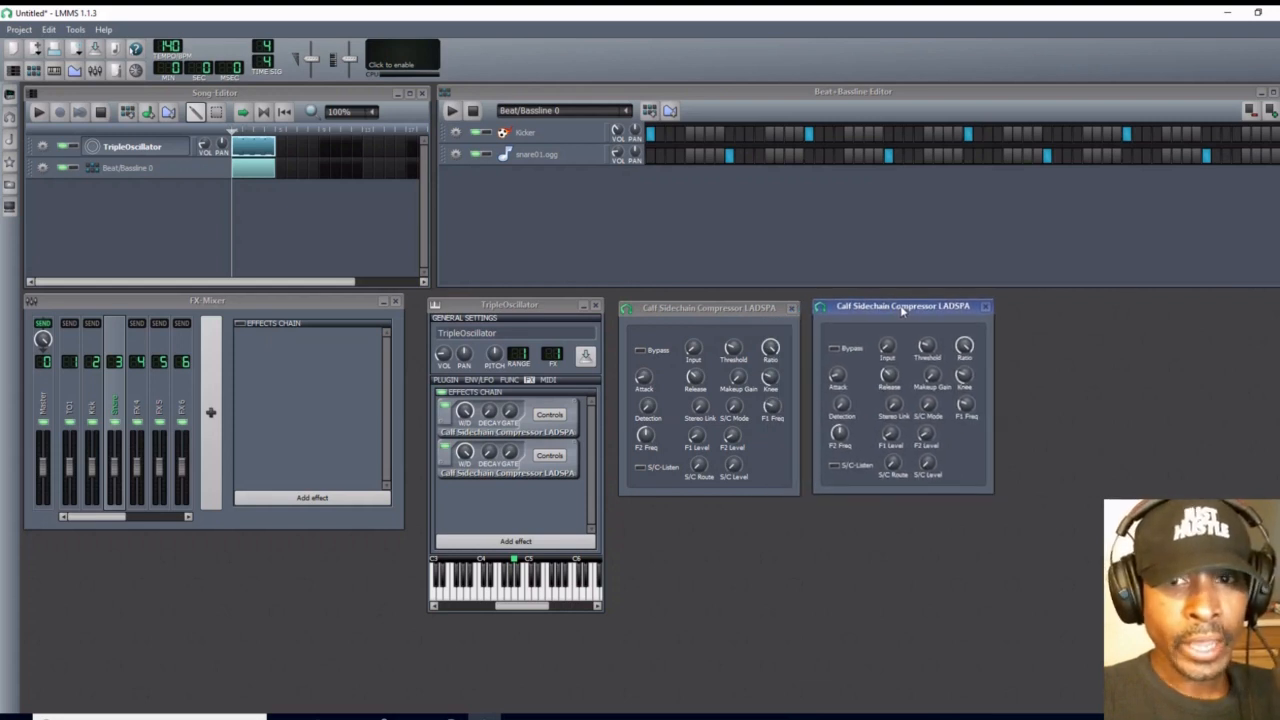
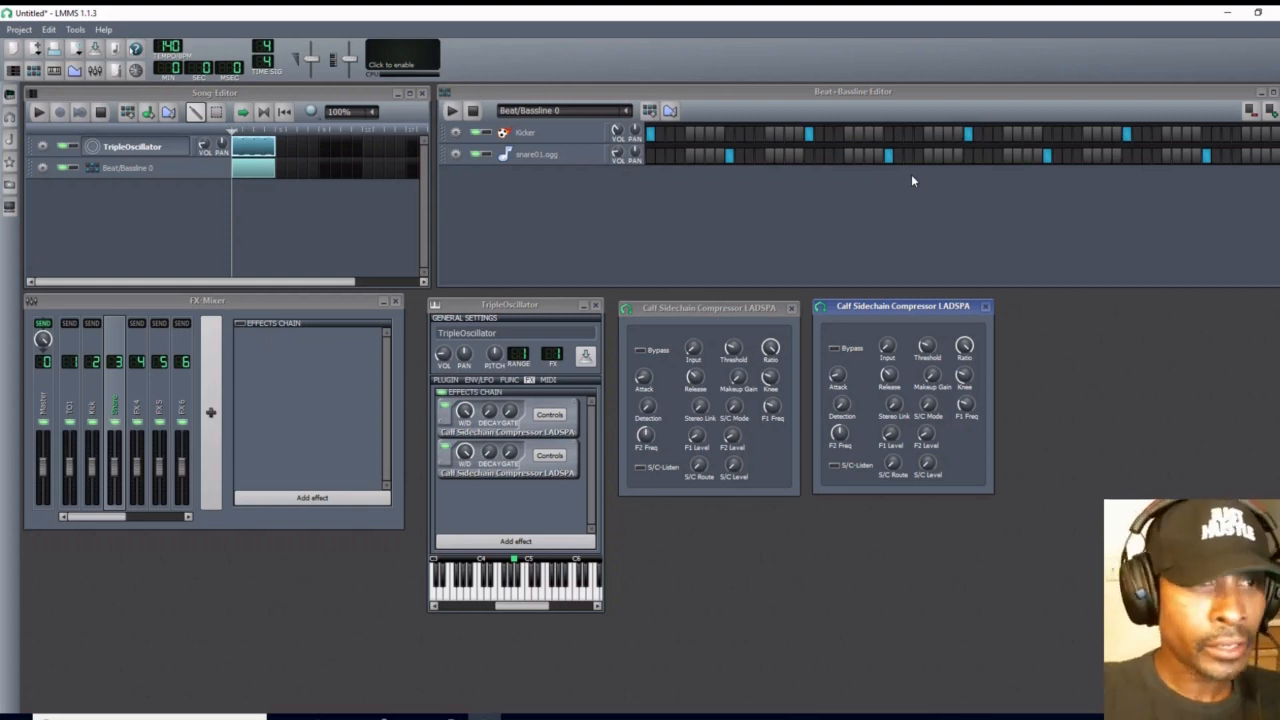
pyautogui.click(39, 112)
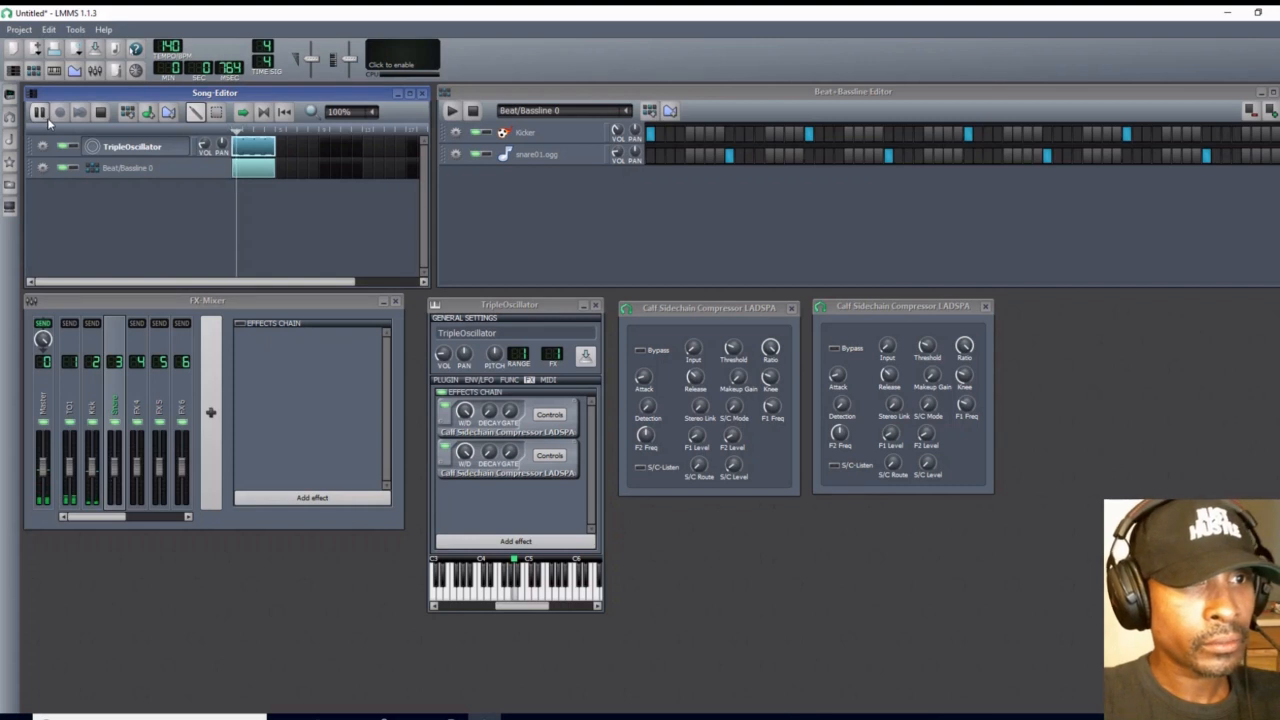
pyautogui.click(101, 112)
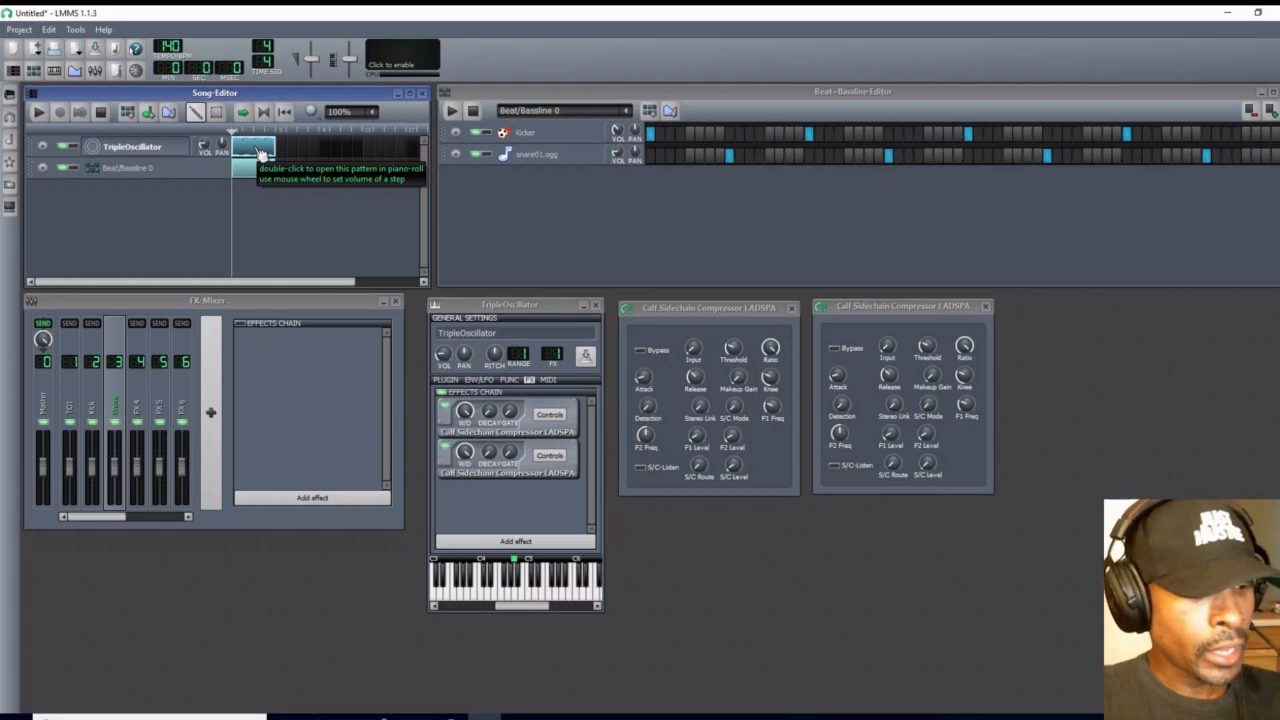
# Copy the TripleOscillator pattern directly after the original and extend the Beat/Bassline 0 block to the same end point.
pyautogui.moveTo(258, 150); pyautogui.dragTo(284, 147)
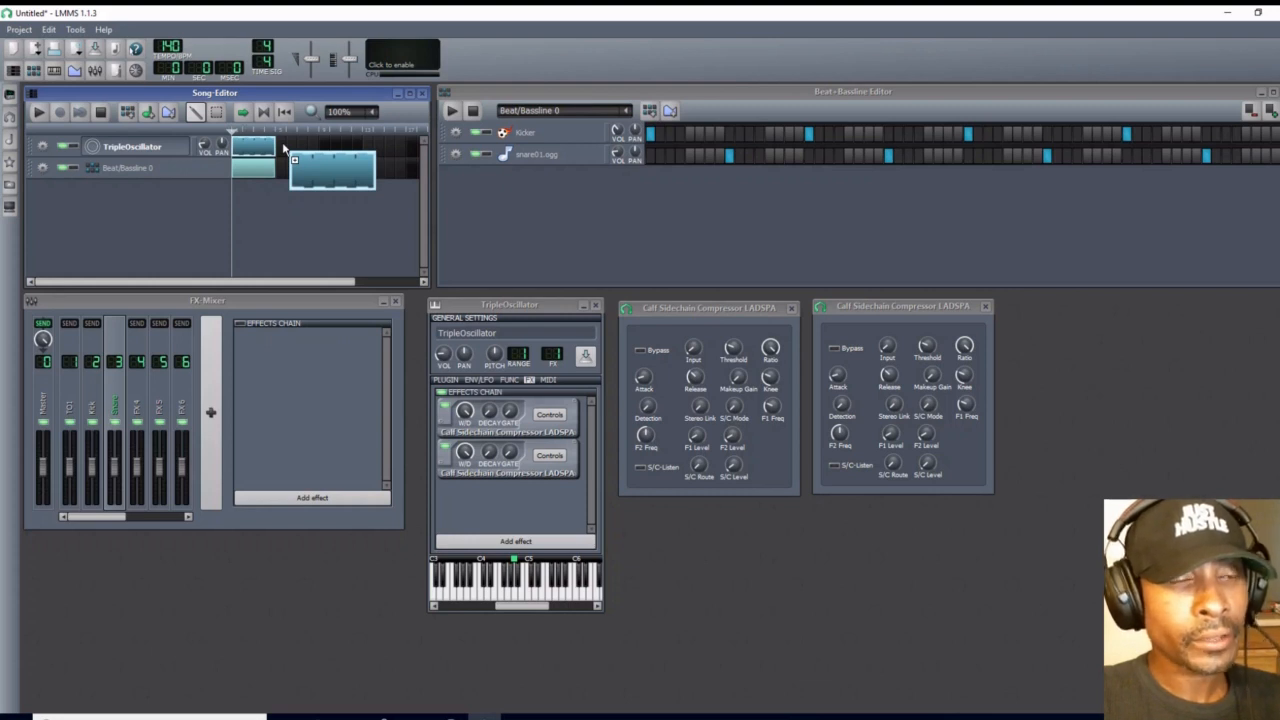
pyautogui.moveTo(284, 148); pyautogui.dragTo(286, 148)
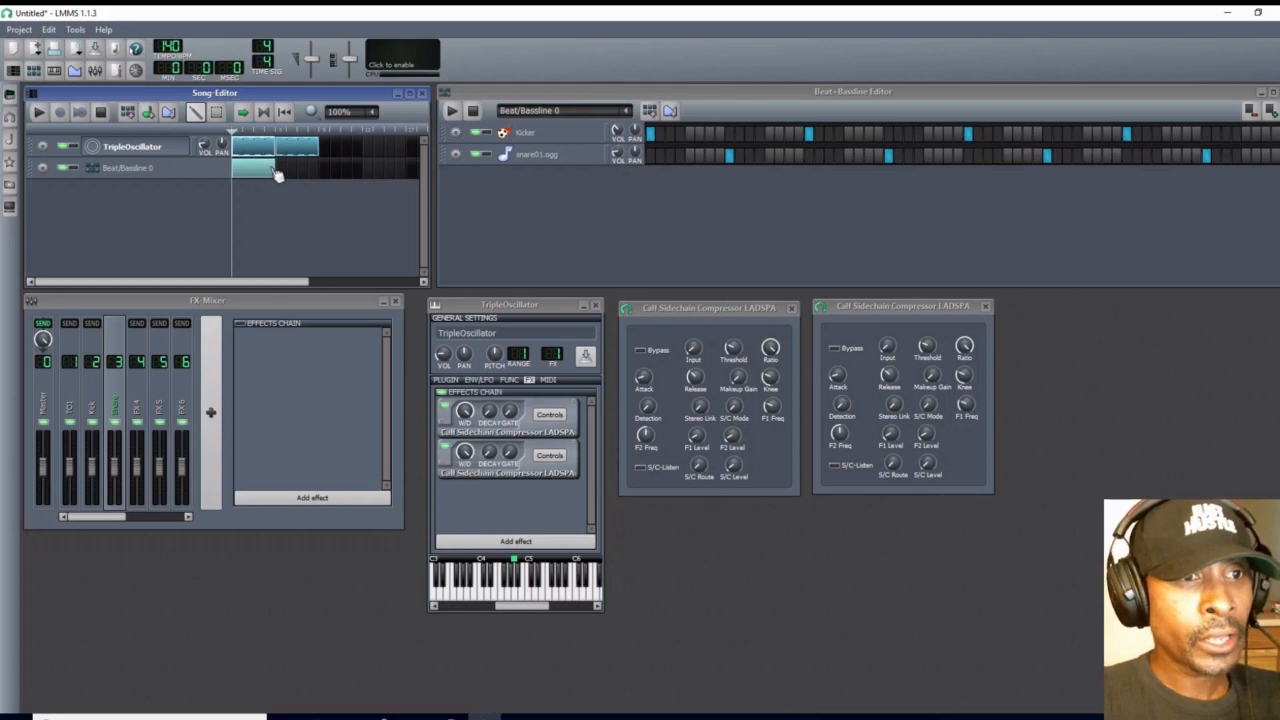
pyautogui.moveTo(277, 168); pyautogui.dragTo(318, 175)
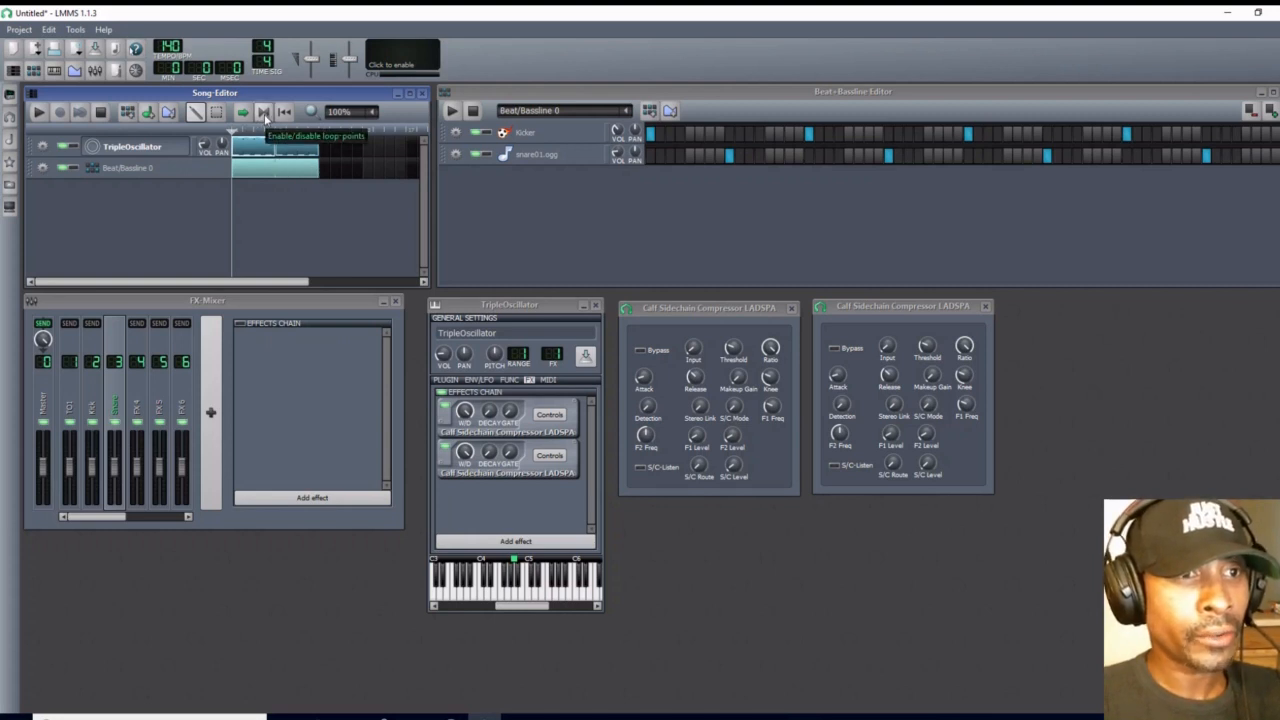
# Enable the loop points in the Song-Editor and play the extended song to hear the sidechain effect.
pyautogui.click(264, 113)
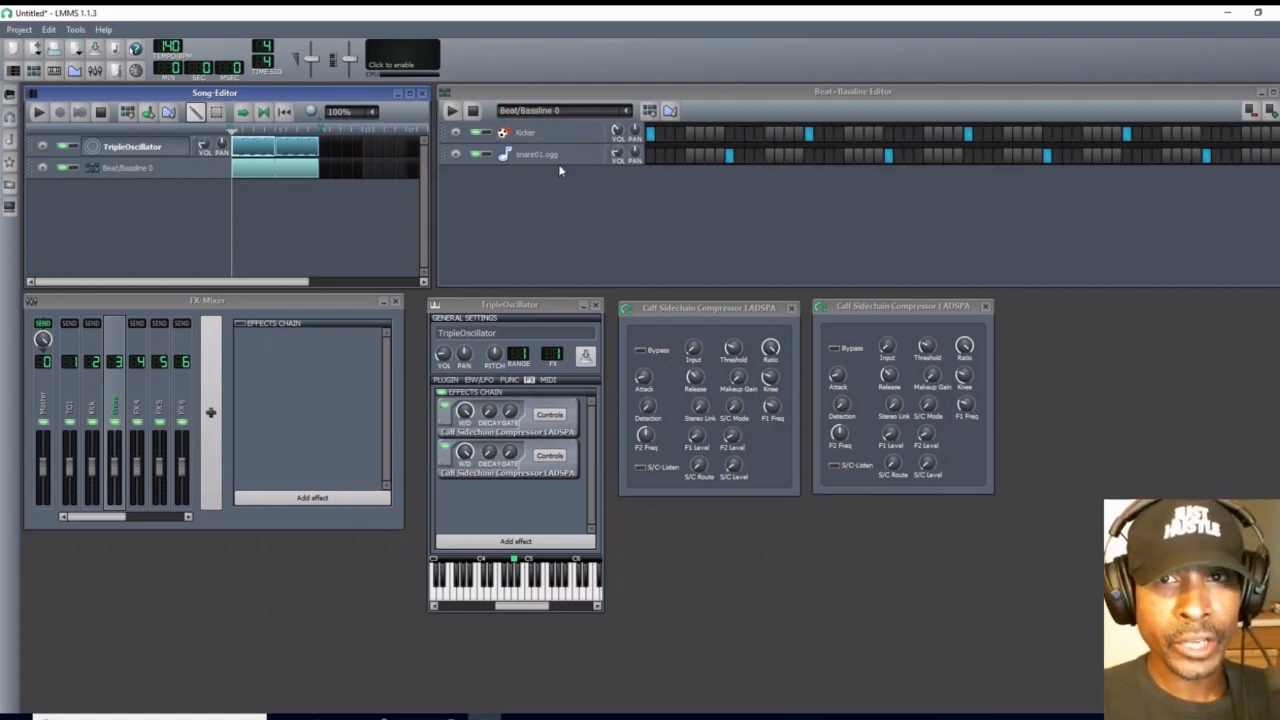
pyautogui.click(40, 112)
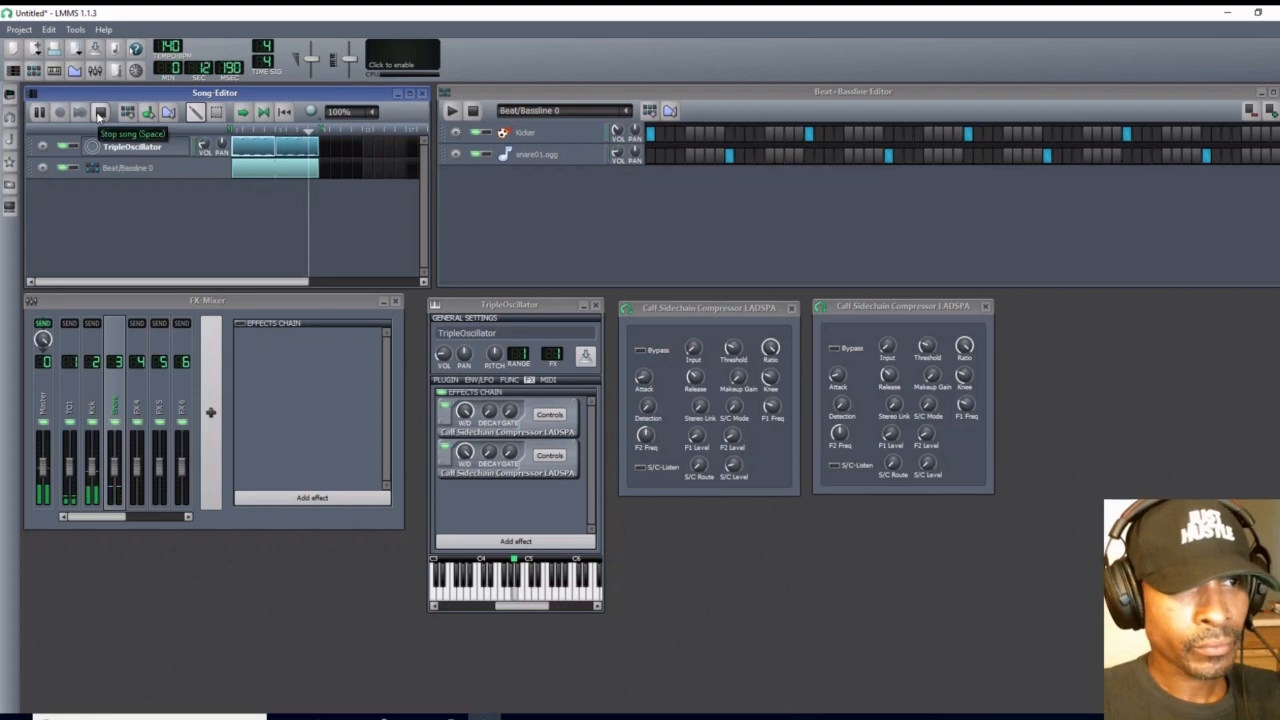
pyautogui.click(100, 112)
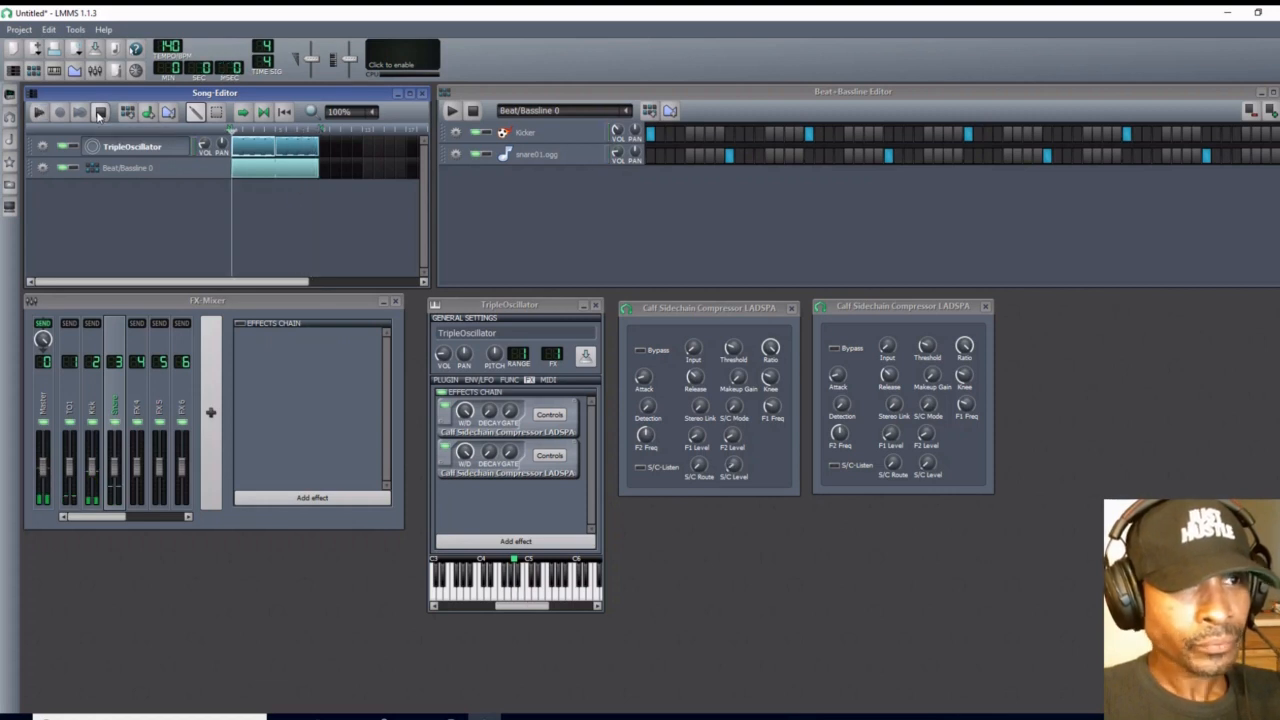